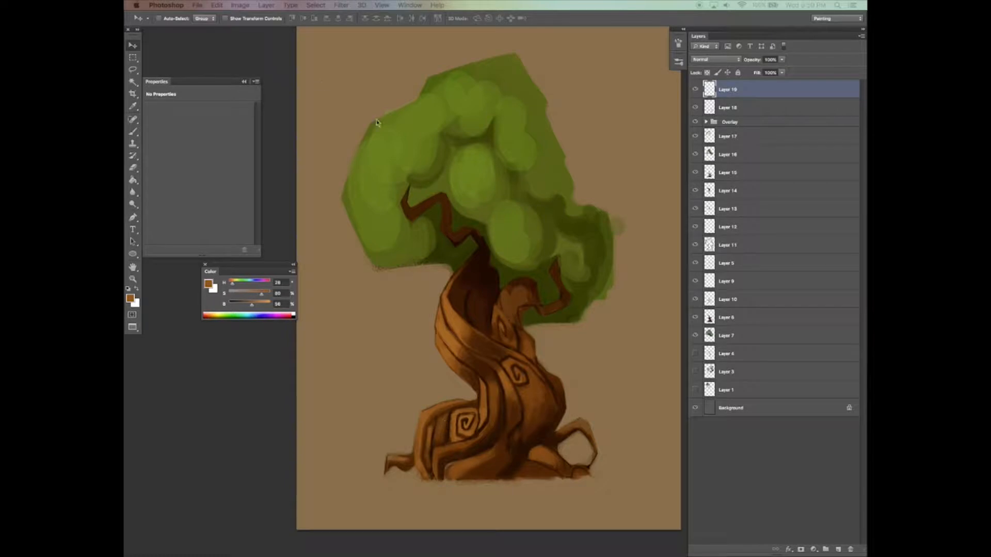
# - Create a new document using the Web preset at 1600 x 1200
pyautogui.click(198, 6)
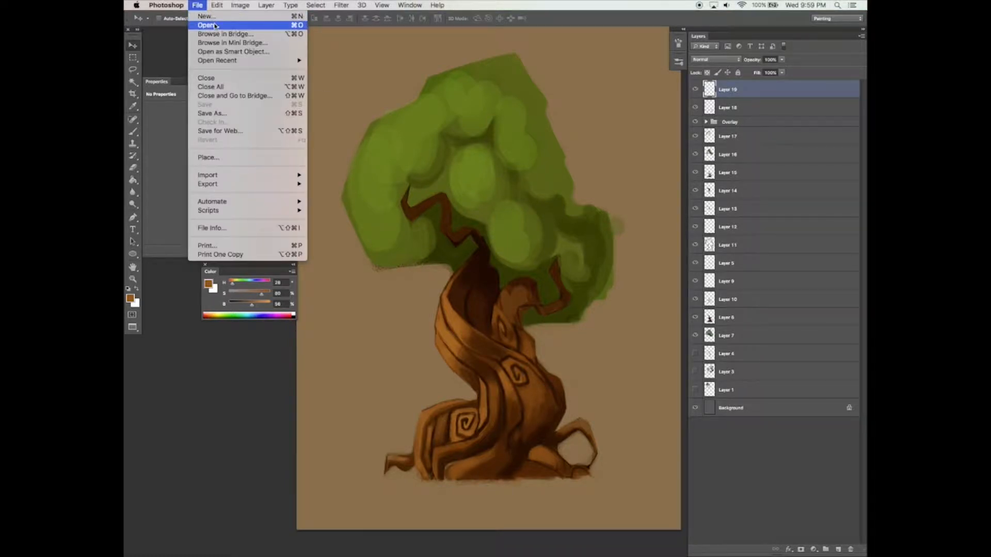
pyautogui.click(209, 16)
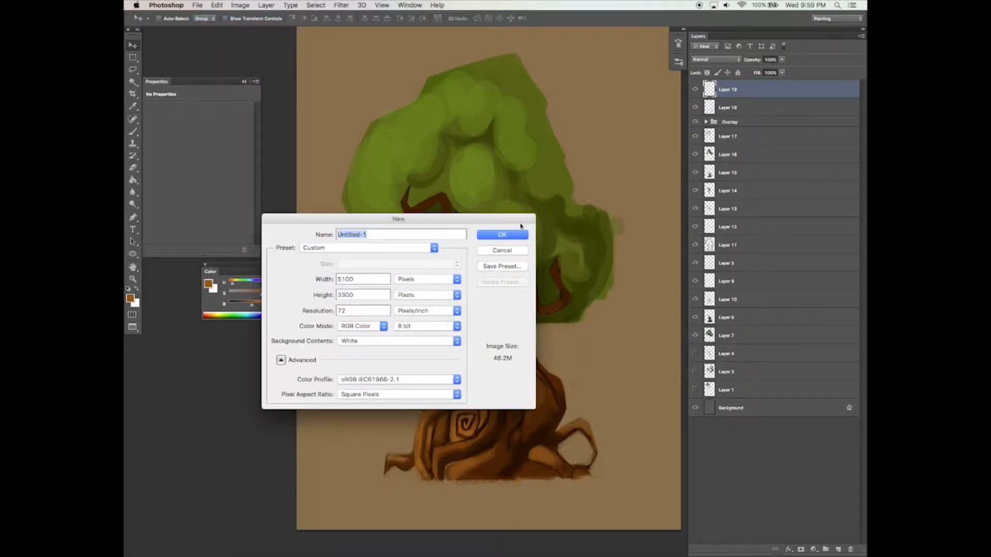
pyautogui.click(396, 250)
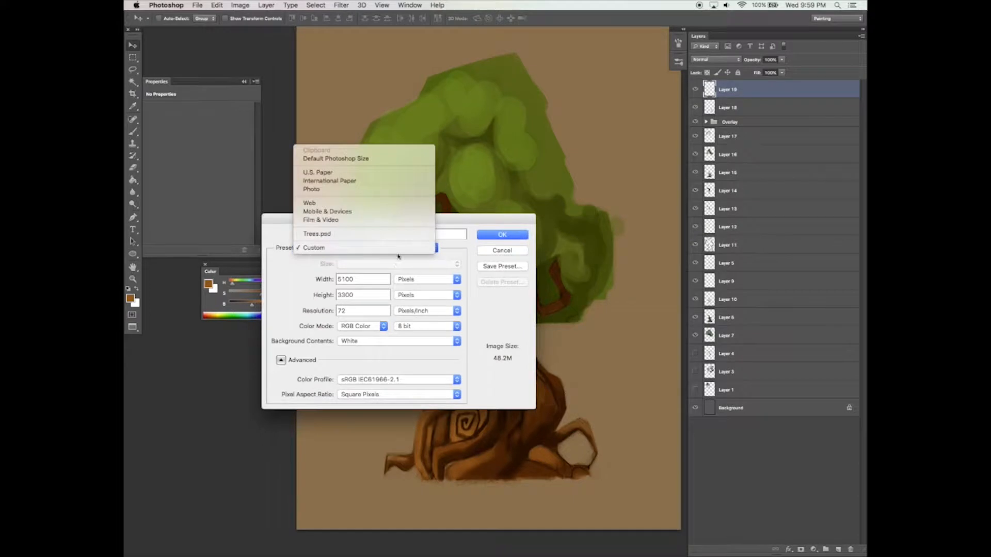
pyautogui.click(397, 204)
pyautogui.click(442, 264)
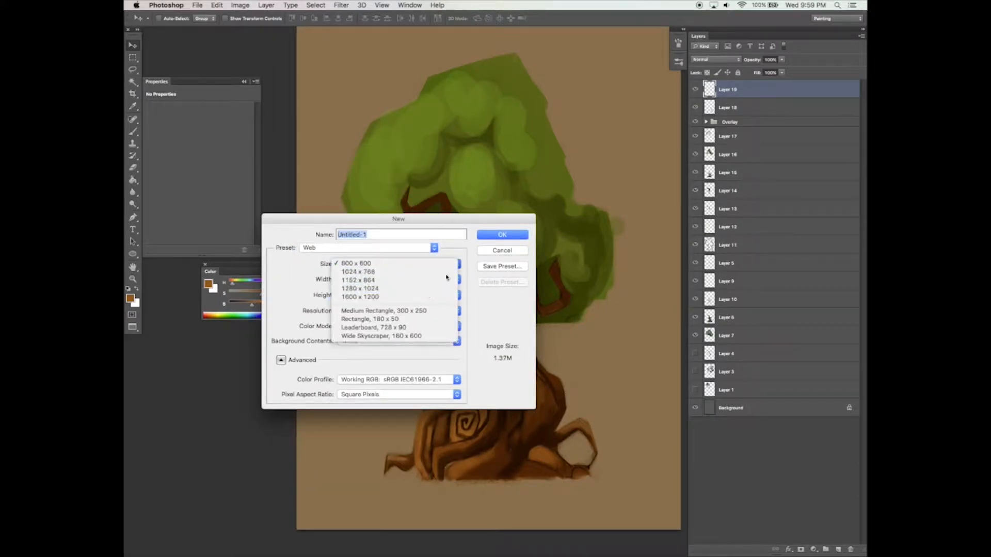
pyautogui.click(439, 296)
pyautogui.click(503, 235)
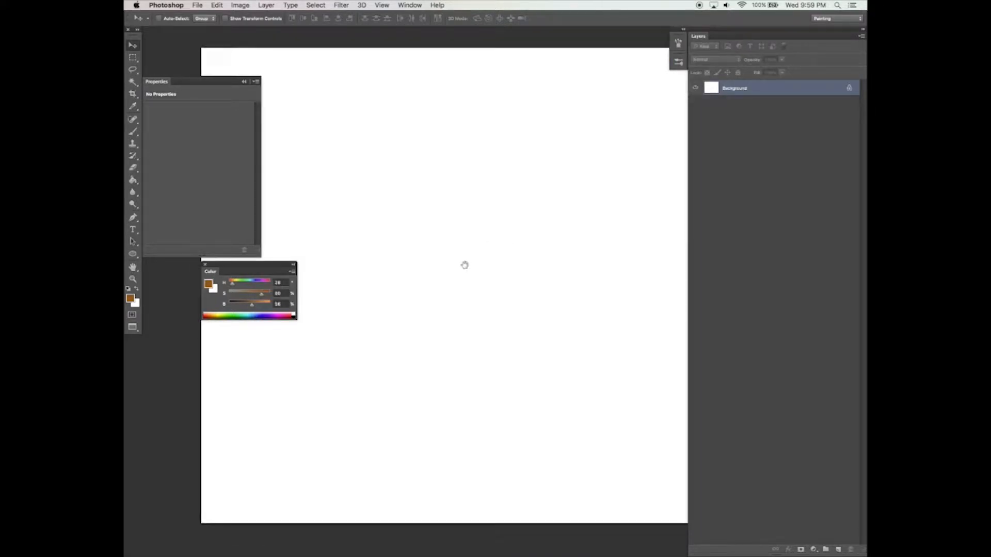
# - Set the Brush tool to black at 100% opacity and 100% flow, undoing the test stroke
pyautogui.click(296, 313)
pyautogui.click(296, 315)
pyautogui.press('b')
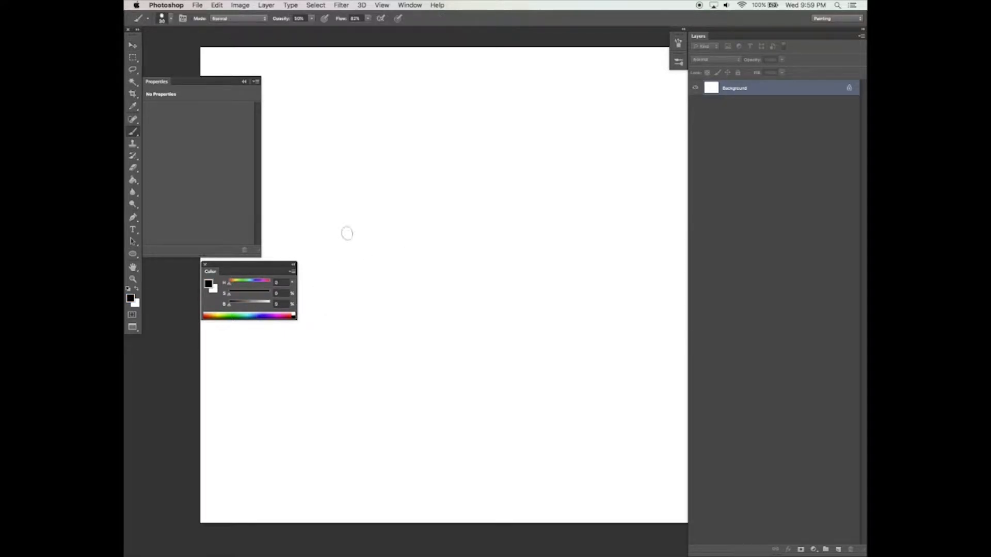
pyautogui.moveTo(416, 287)
pyautogui.mouseDown()
pyautogui.moveTo(393, 267)
pyautogui.moveTo(420, 243)
pyautogui.mouseUp()
pyautogui.press('super+z')
pyautogui.click(312, 19)
pyautogui.click(368, 19)
pyautogui.moveTo(321, 30); pyautogui.dragTo(393, 33)
# - Paint a solid black leaf with several rounded lobes and a short stem near the canvas center
pyautogui.moveTo(419, 279)
pyautogui.mouseDown()
pyautogui.moveTo(413, 268)
pyautogui.moveTo(426, 284)
pyautogui.moveTo(442, 203)
pyautogui.mouseUp()
pyautogui.moveTo(482, 227)
pyautogui.mouseDown()
pyautogui.moveTo(439, 281)
pyautogui.moveTo(379, 291)
pyautogui.moveTo(439, 293)
pyautogui.moveTo(486, 276)
pyautogui.mouseUp()
pyautogui.moveTo(392, 310)
pyautogui.mouseDown()
pyautogui.moveTo(443, 299)
pyautogui.moveTo(476, 316)
pyautogui.moveTo(459, 310)
pyautogui.moveTo(481, 276)
pyautogui.moveTo(454, 285)
pyautogui.moveTo(462, 293)
pyautogui.moveTo(489, 274)
pyautogui.mouseUp()
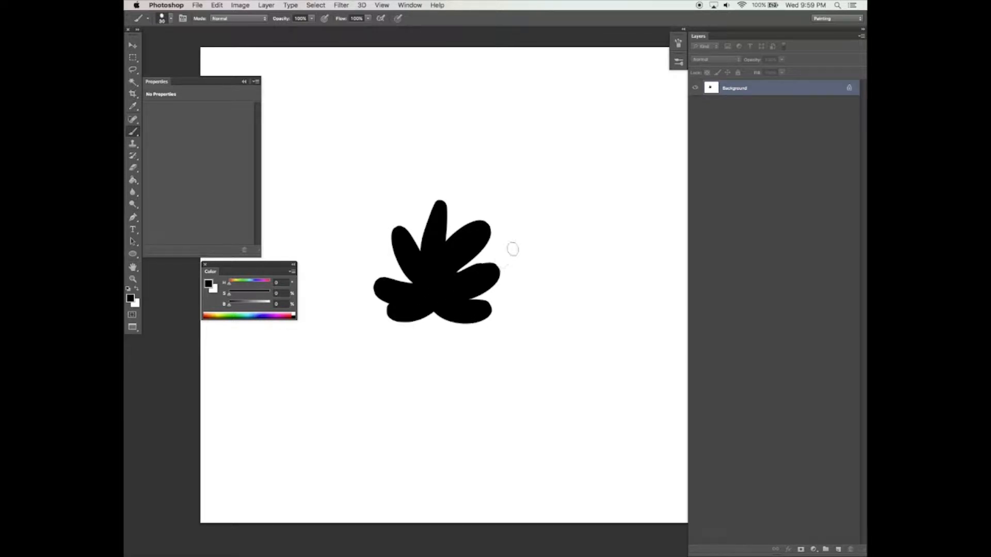
pyautogui.moveTo(435, 289); pyautogui.dragTo(436, 355)
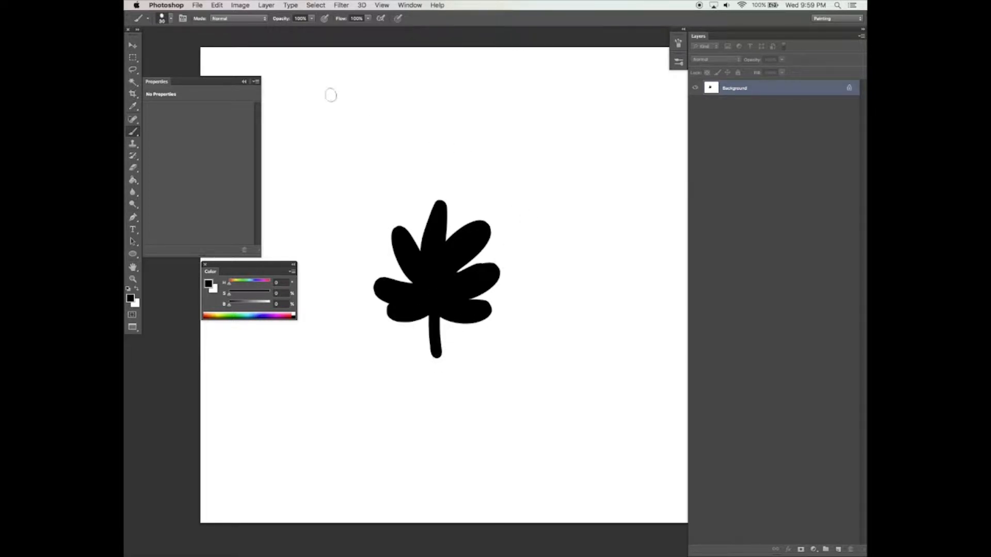
# - Define the painted black leaf as a new brush preset
pyautogui.click(217, 5)
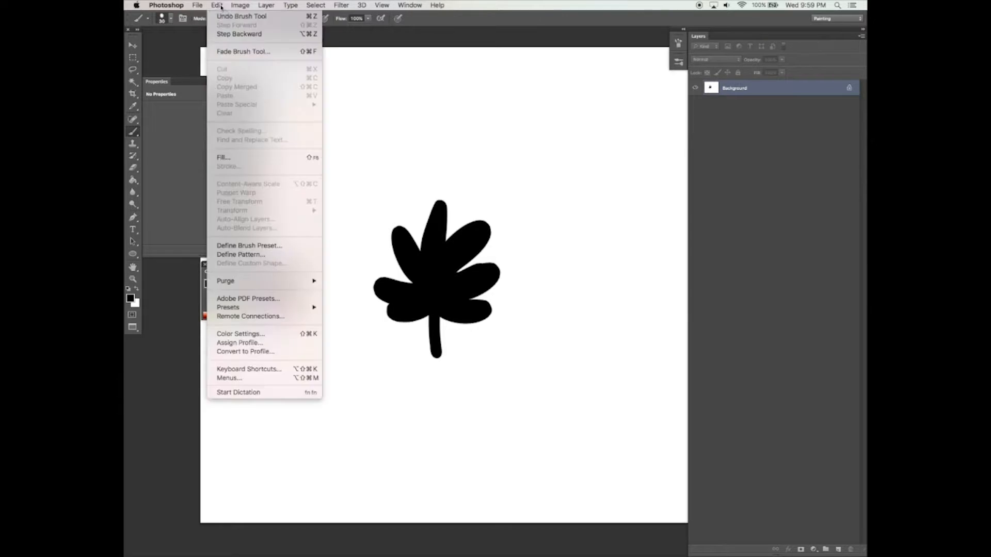
pyautogui.click(308, 249)
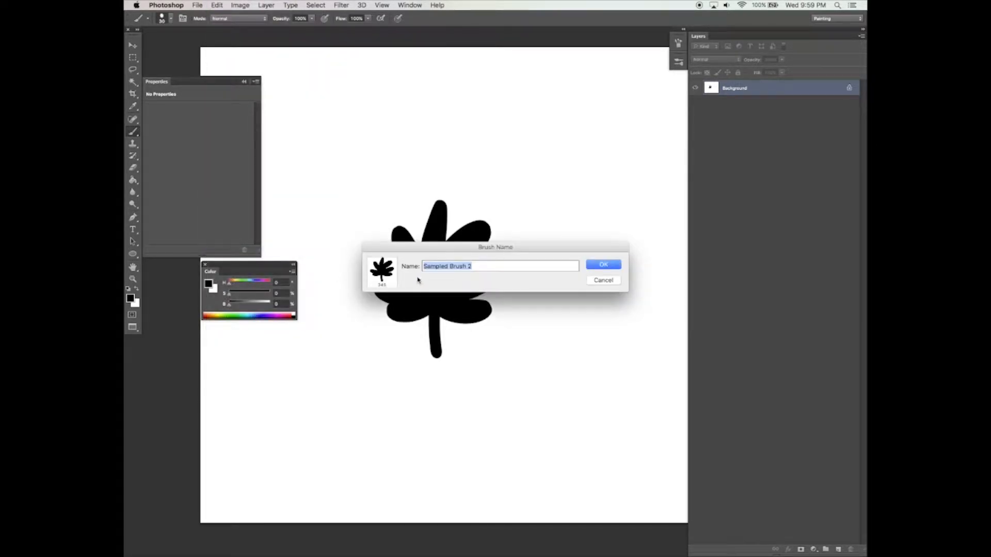
pyautogui.press('BackSpace')
pyautogui.press('Return')
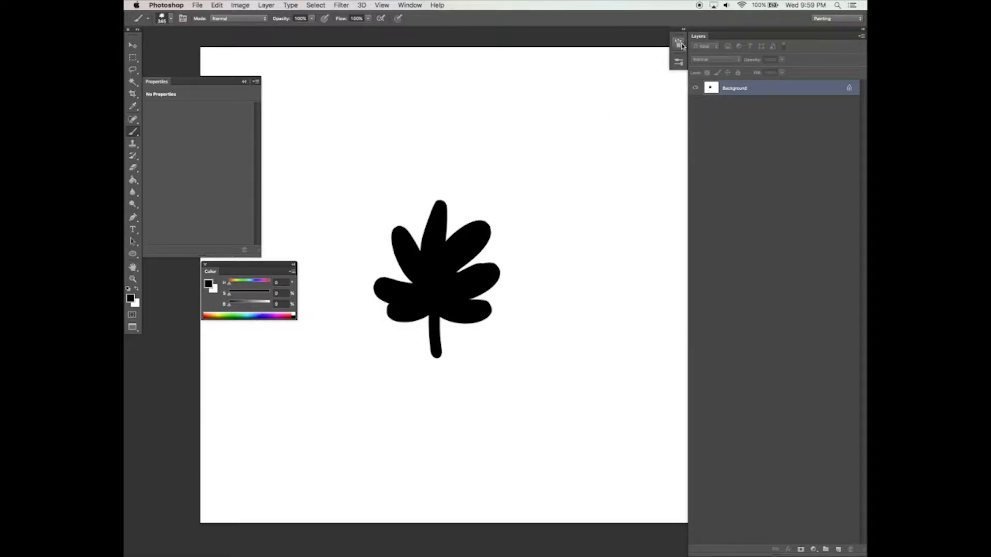
# - Locate the new leaf brush at the end of the brush presets and reduce its size
pyautogui.click(678, 63)
pyautogui.moveTo(669, 162); pyautogui.dragTo(670, 304)
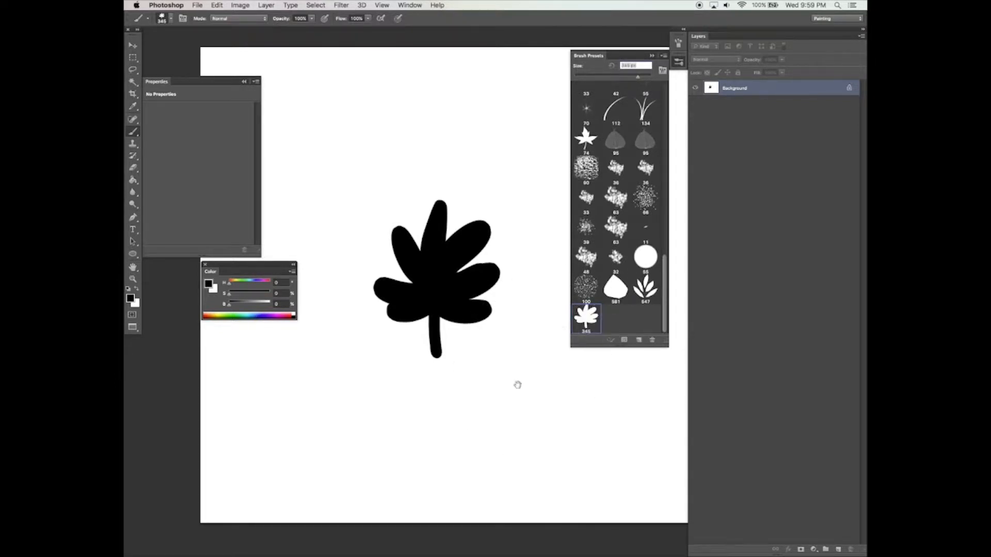
pyautogui.press('[')
pyautogui.press('[')
pyautogui.press('[')
pyautogui.press('[')
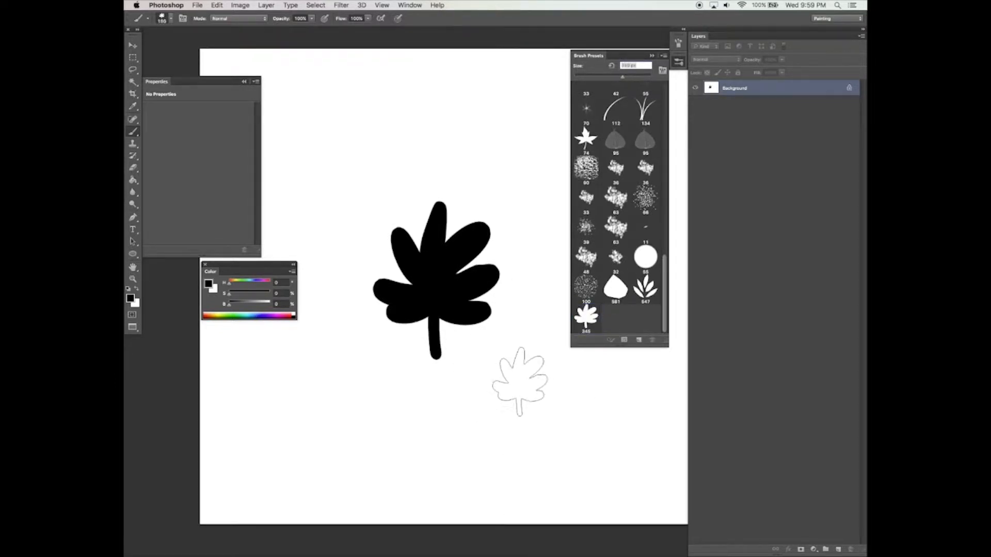
# - Switch to the Trees.psd document and add a new layer above Layer 19
pyautogui.click(415, 6)
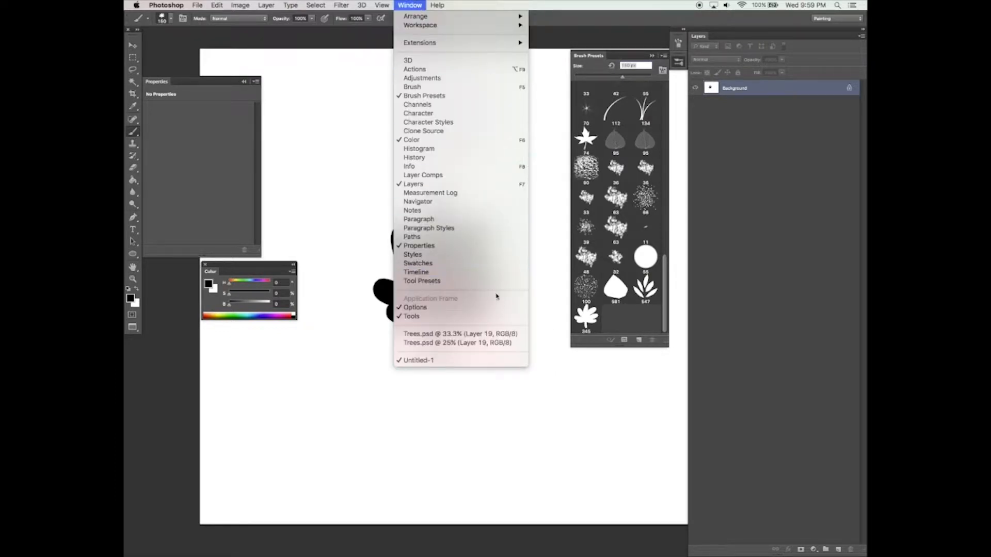
pyautogui.click(517, 341)
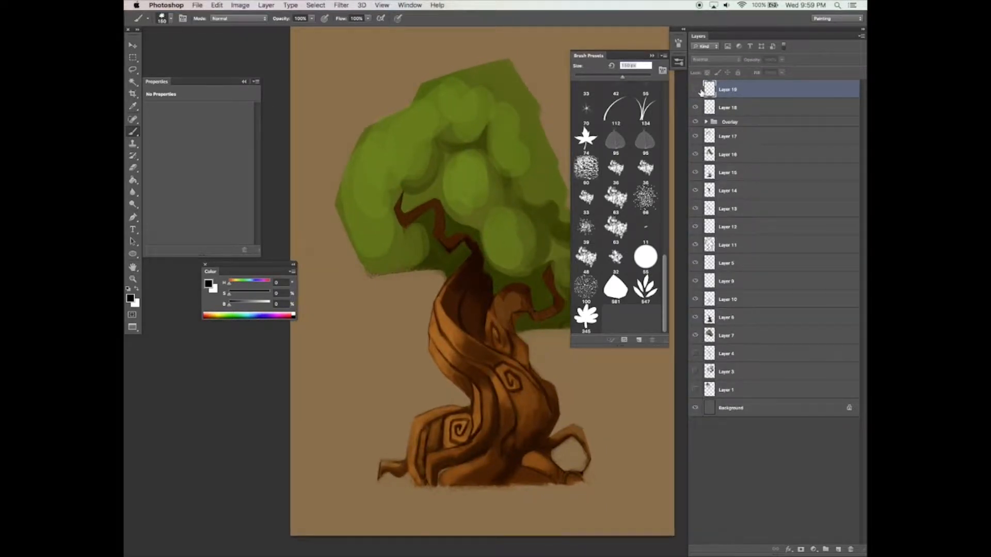
pyautogui.click(839, 548)
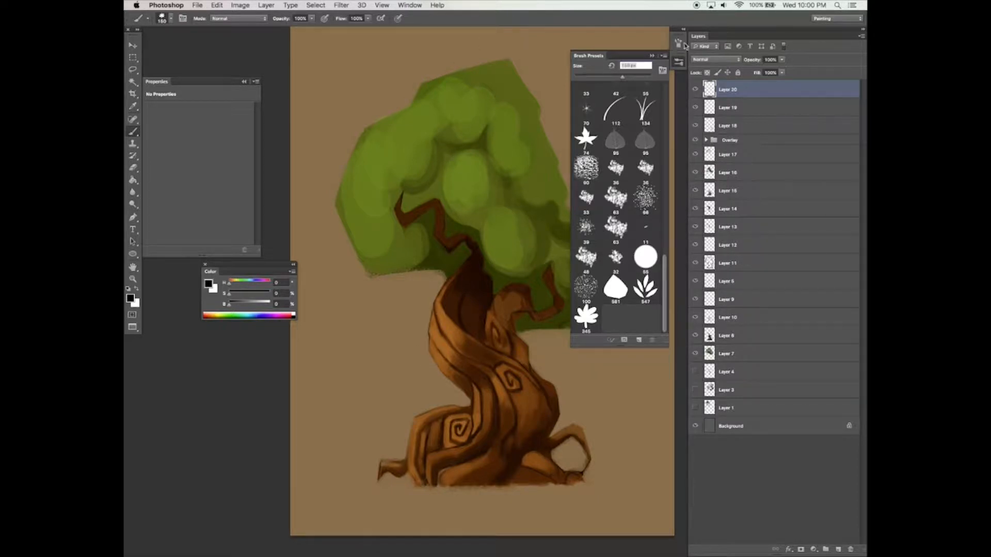
# - Increase the leaf brush's tip spacing, enable Scattering, raise the scatter amount and set the count to 2
pyautogui.click(678, 46)
pyautogui.moveTo(579, 215); pyautogui.dragTo(603, 211)
pyautogui.click(517, 80)
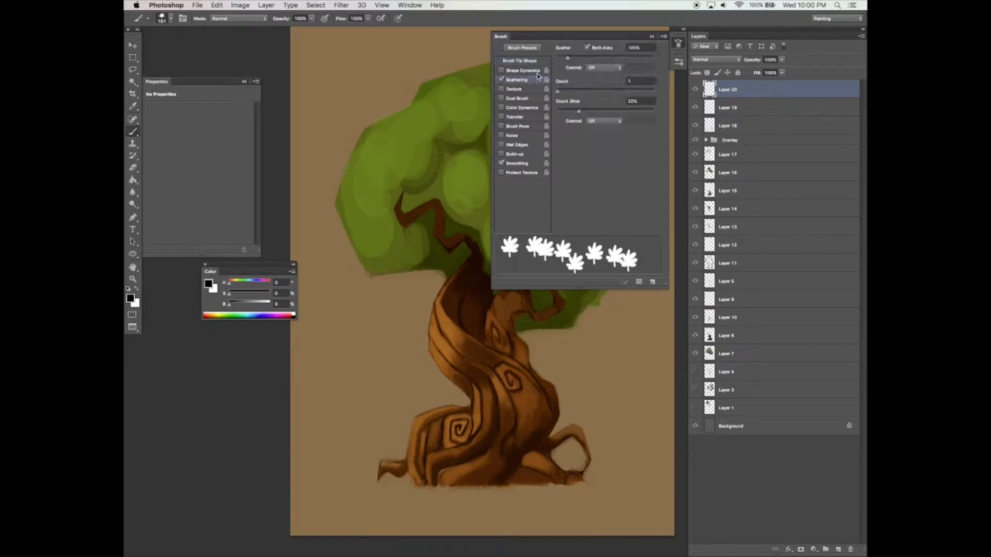
pyautogui.click(577, 58)
pyautogui.moveTo(568, 91); pyautogui.dragTo(563, 91)
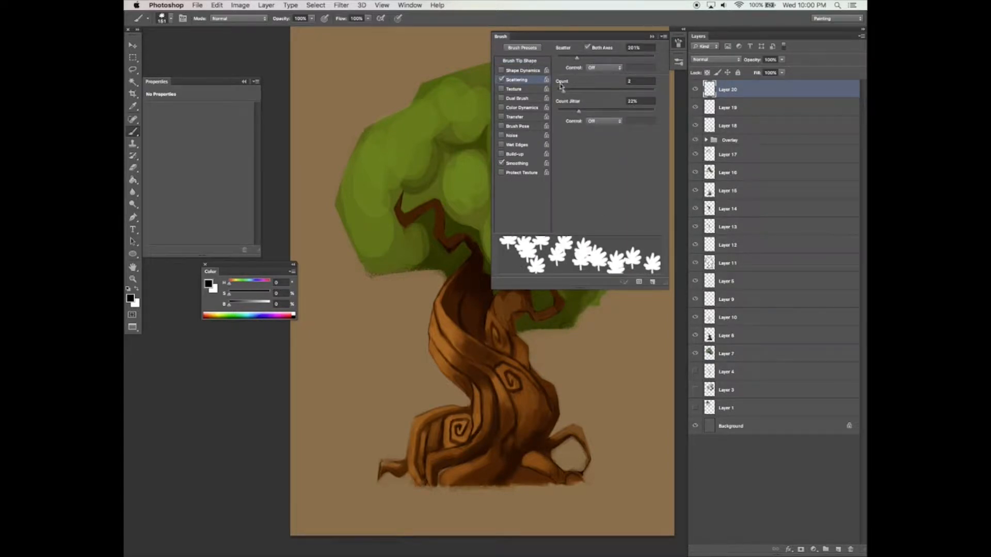
# - Enable Shape Dynamics for the leaf brush with an angle jitter of 63%
pyautogui.click(535, 71)
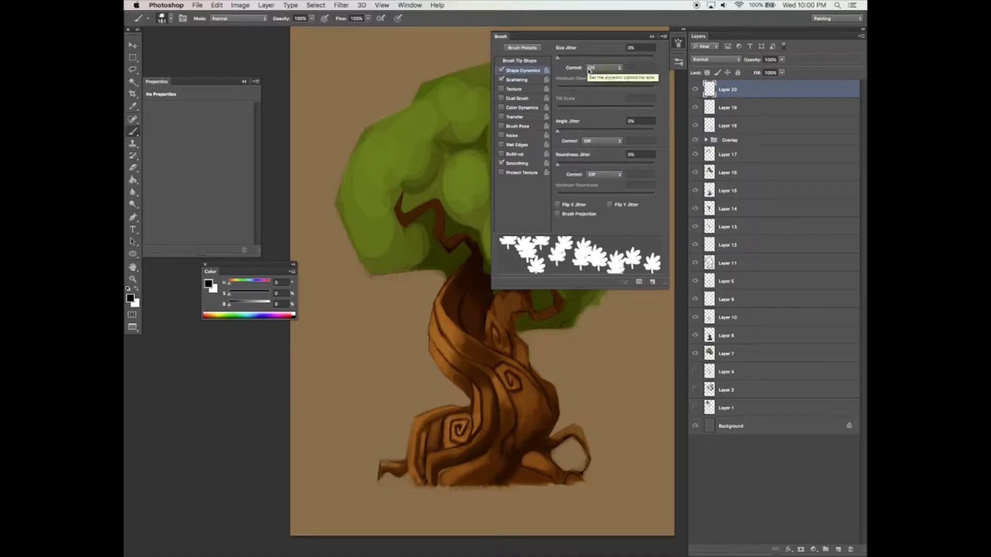
pyautogui.moveTo(558, 131); pyautogui.dragTo(618, 132)
pyautogui.click(652, 39)
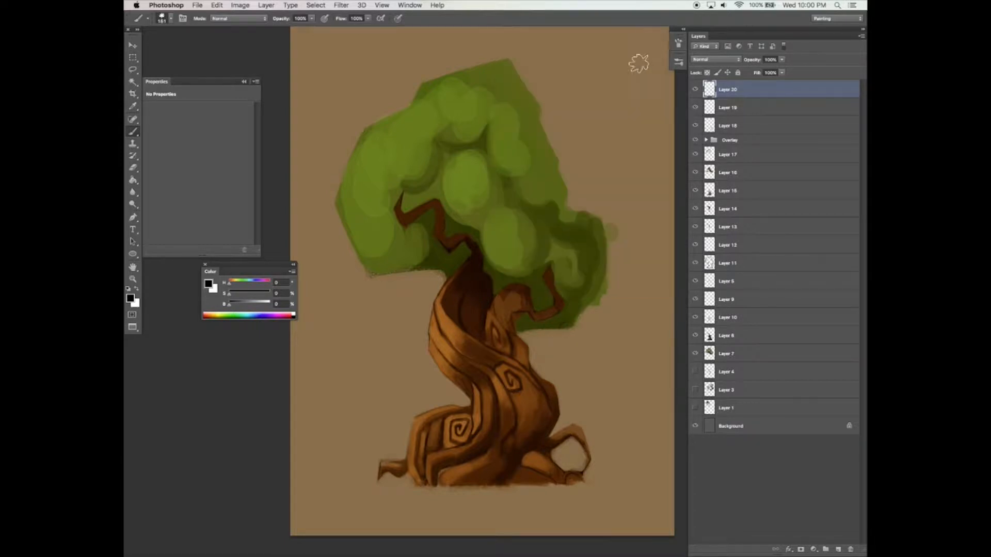
# - Try a stroke of dark green leaves sampled from the canopy shadow across the foliage, and undo it
pyautogui.keyDown('alt'); pyautogui.click(544, 212); pyautogui.keyUp('alt')
pyautogui.moveTo(518, 168); pyautogui.dragTo(553, 197)
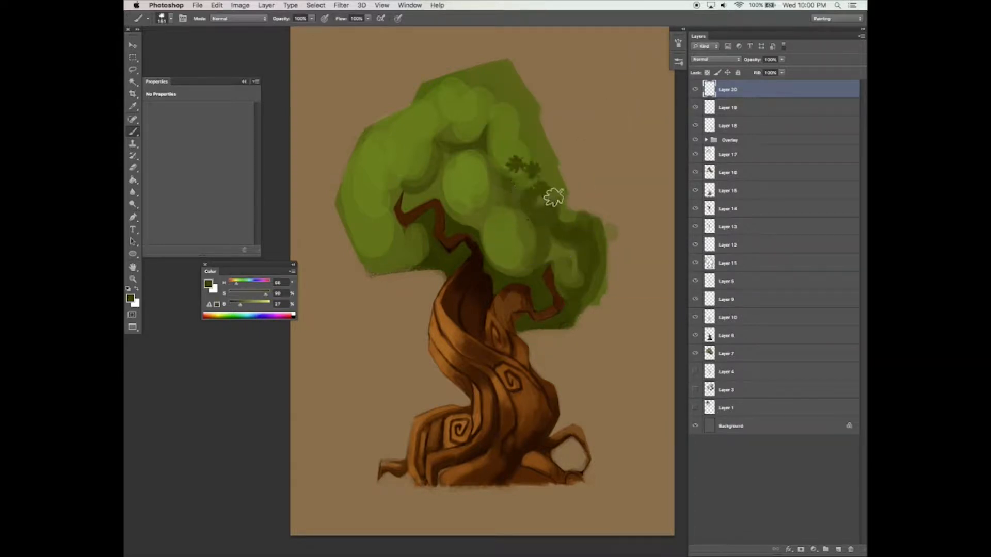
pyautogui.scroll(-1, 577, 187)
pyautogui.press('super+z')
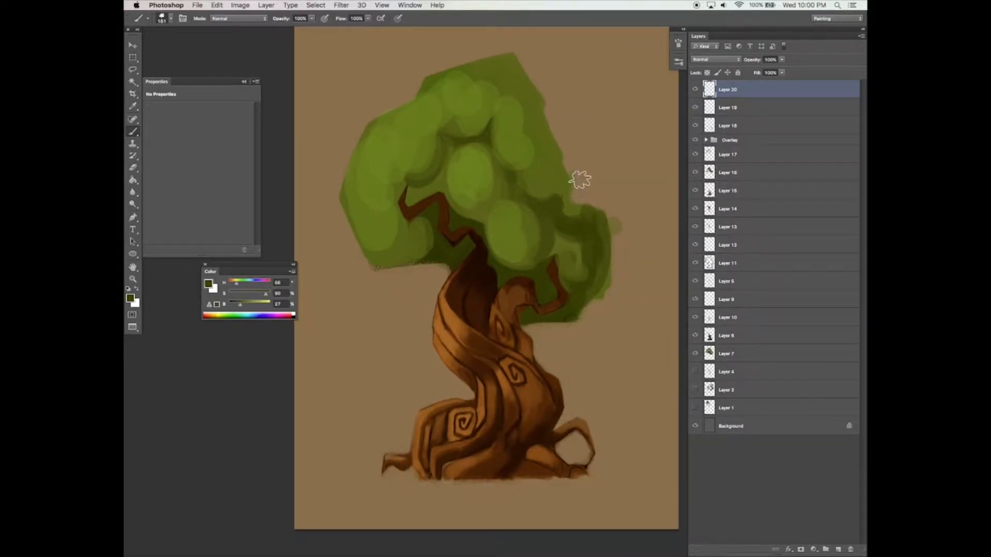
# - Sample the dark green of the lower-right foliage and paint small leaves along that outer canopy edge
pyautogui.keyDown('alt'); pyautogui.click(571, 224); pyautogui.keyUp('alt')
pyautogui.moveTo(575, 208)
pyautogui.mouseDown()
pyautogui.moveTo(597, 256)
pyautogui.moveTo(605, 231)
pyautogui.moveTo(607, 289)
pyautogui.mouseUp()
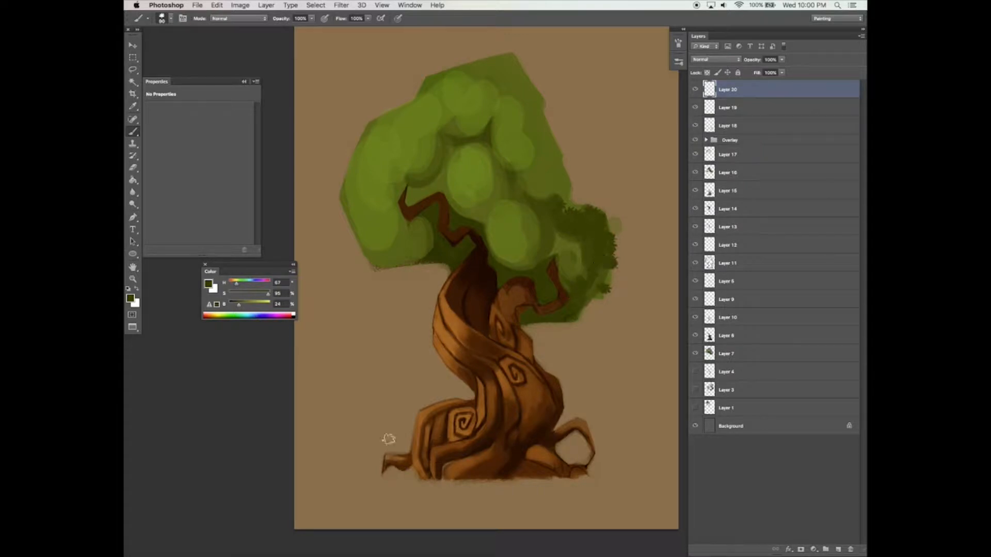
pyautogui.click(410, 6)
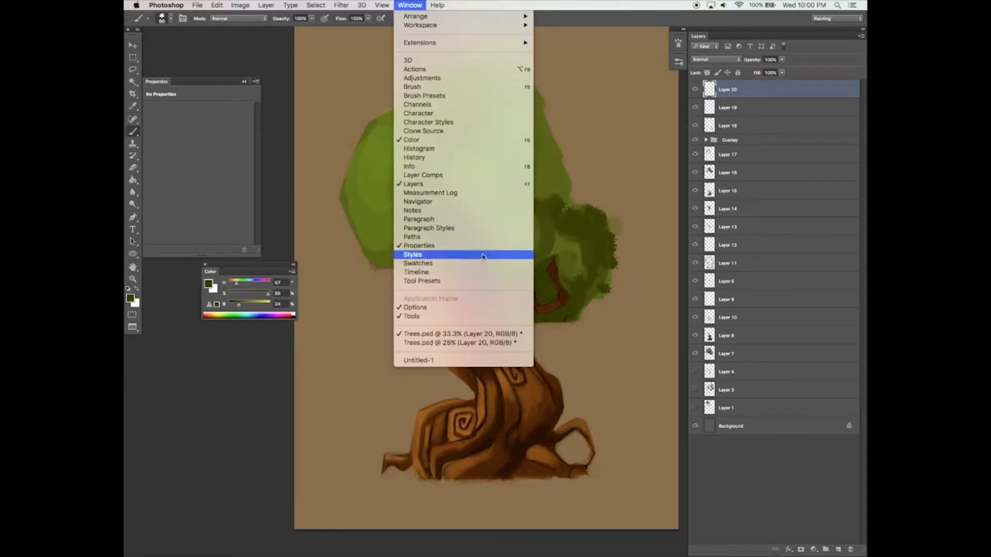
pyautogui.click(419, 7)
pyautogui.click(678, 62)
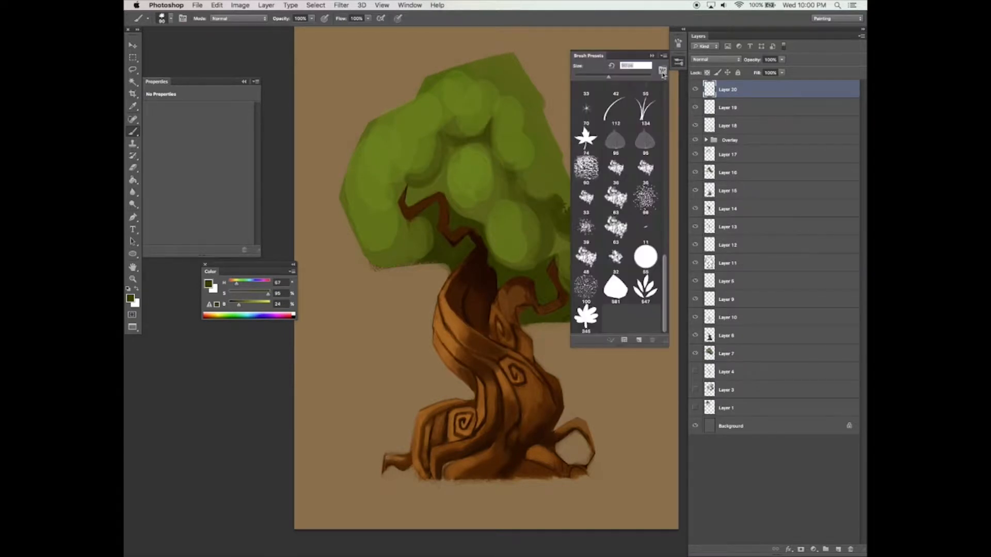
pyautogui.click(678, 44)
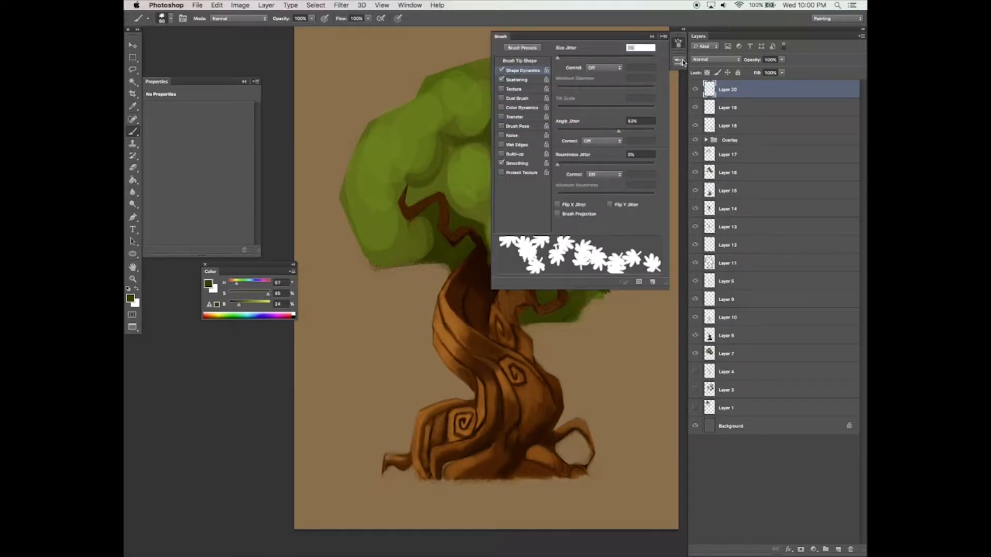
pyautogui.click(675, 62)
pyautogui.click(652, 55)
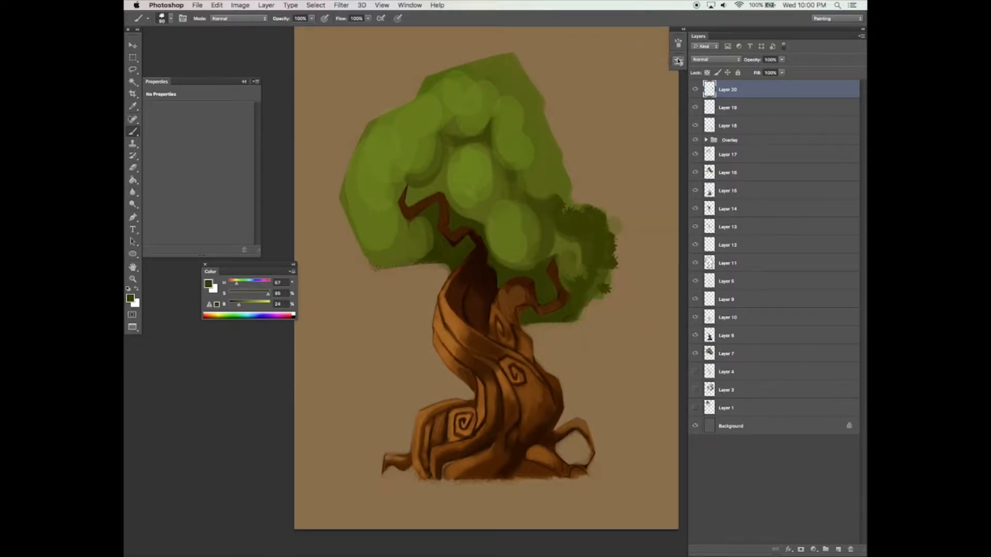
pyautogui.click(678, 61)
pyautogui.click(652, 56)
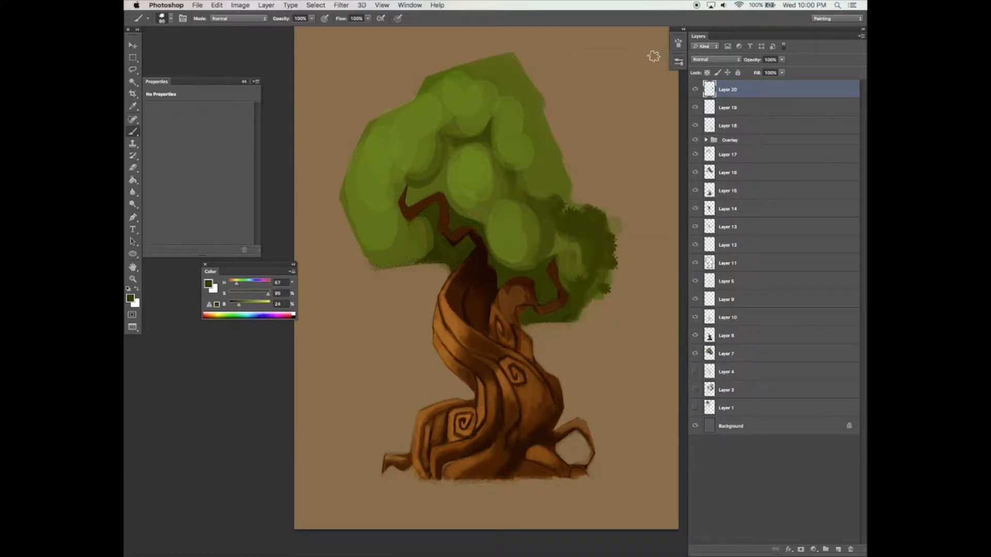
# - Replace the current brush presets with the 00_TREES_LEAVES set without saving the existing brushes
pyautogui.click(679, 62)
pyautogui.click(662, 56)
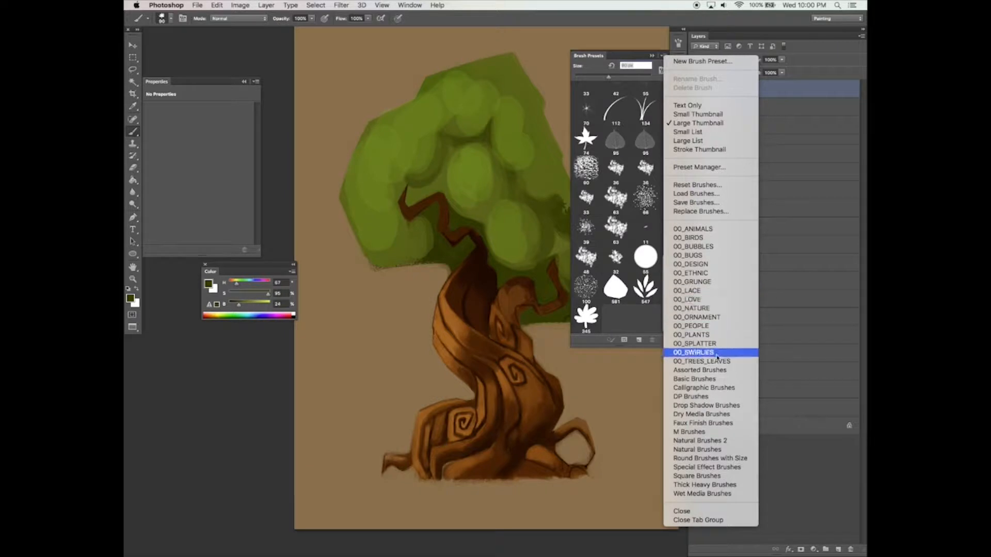
pyautogui.click(718, 361)
pyautogui.click(568, 187)
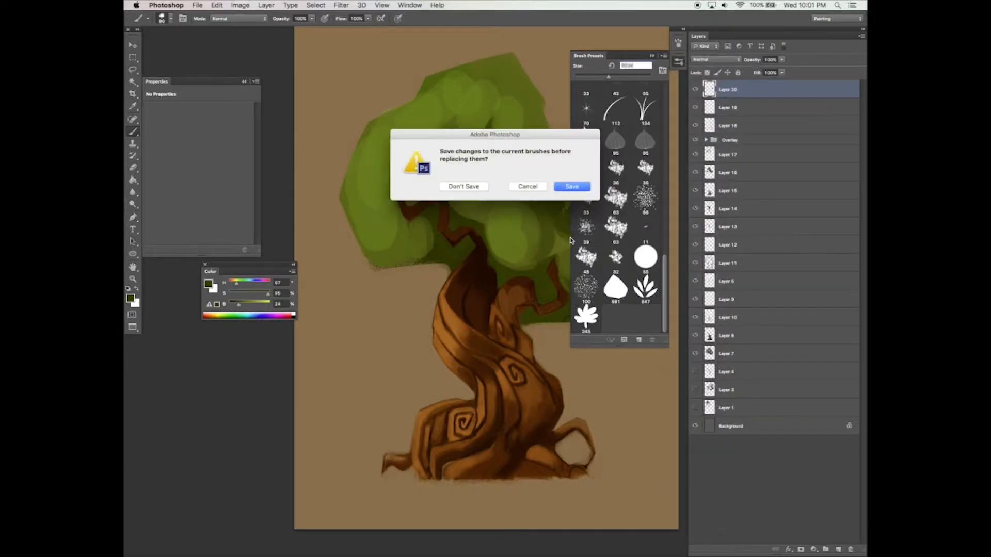
pyautogui.click(482, 187)
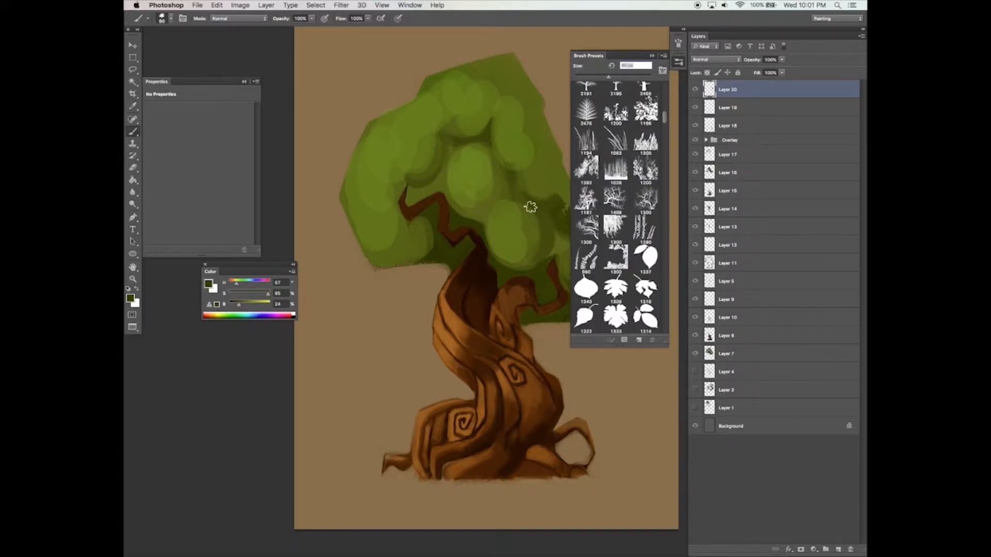
# - Pick the pointed, jagged leaf brush labeled 1338 from the loaded set and check its brush settings
pyautogui.moveTo(666, 119); pyautogui.dragTo(665, 128)
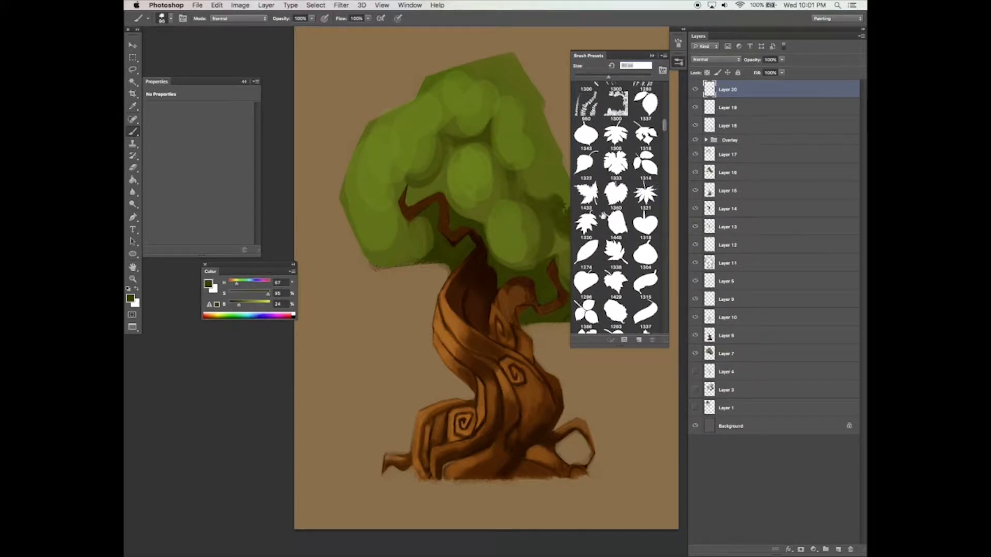
pyautogui.click(615, 248)
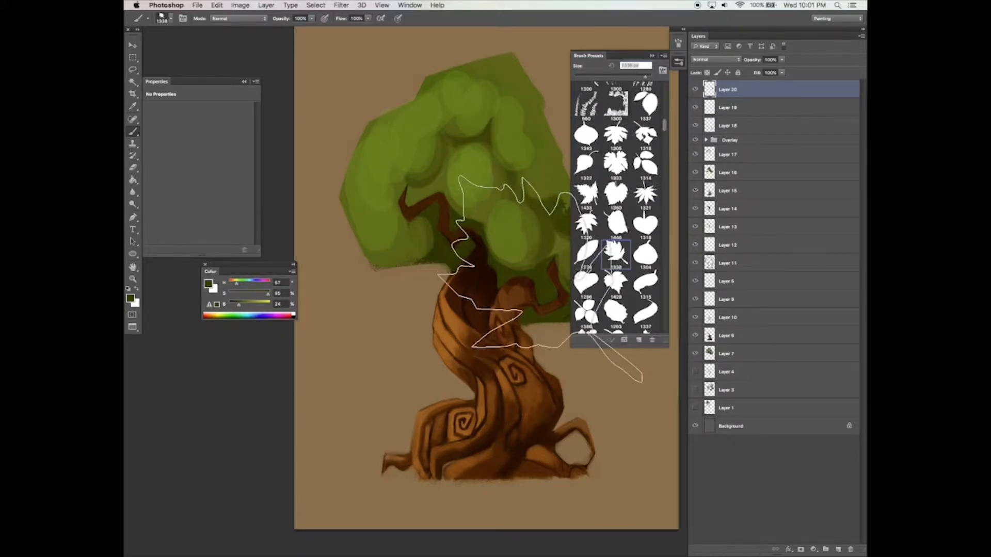
pyautogui.click(679, 45)
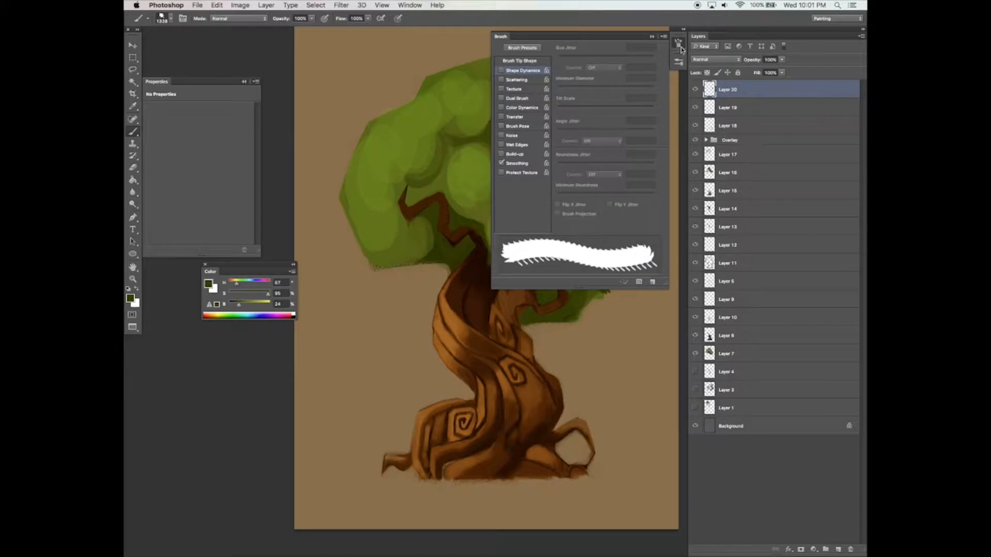
pyautogui.click(679, 63)
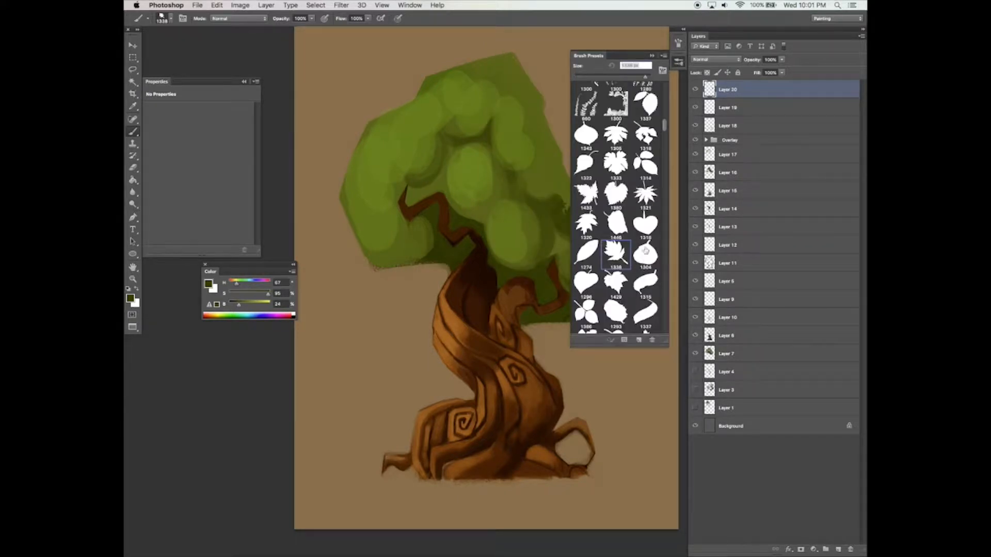
# - Try a full-size dark green stamp of the multi-leaf cluster brush labeled 1329 over the trunk, and undo it
pyautogui.moveTo(664, 124); pyautogui.dragTo(665, 140)
pyautogui.scroll(-3, 665, 139)
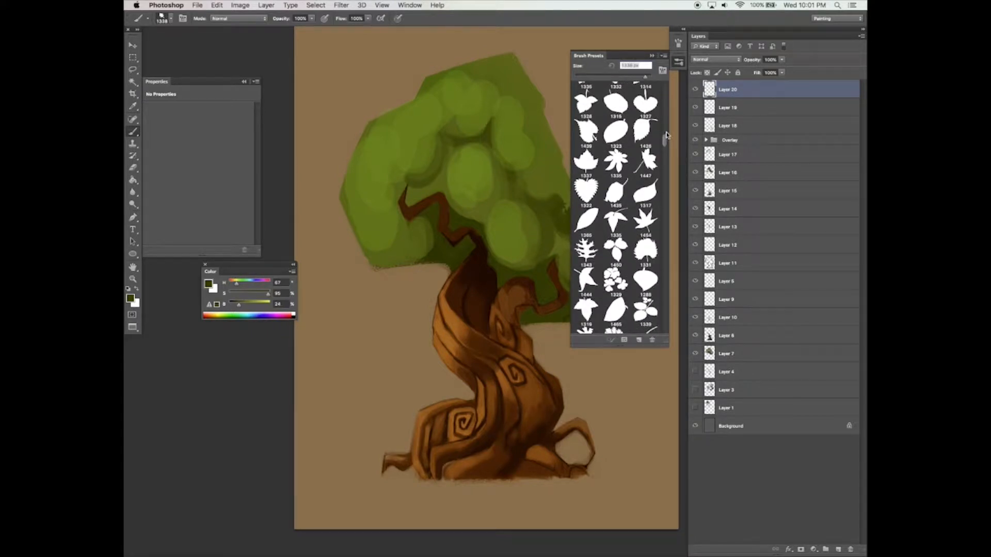
pyautogui.click(586, 249)
pyautogui.click(615, 280)
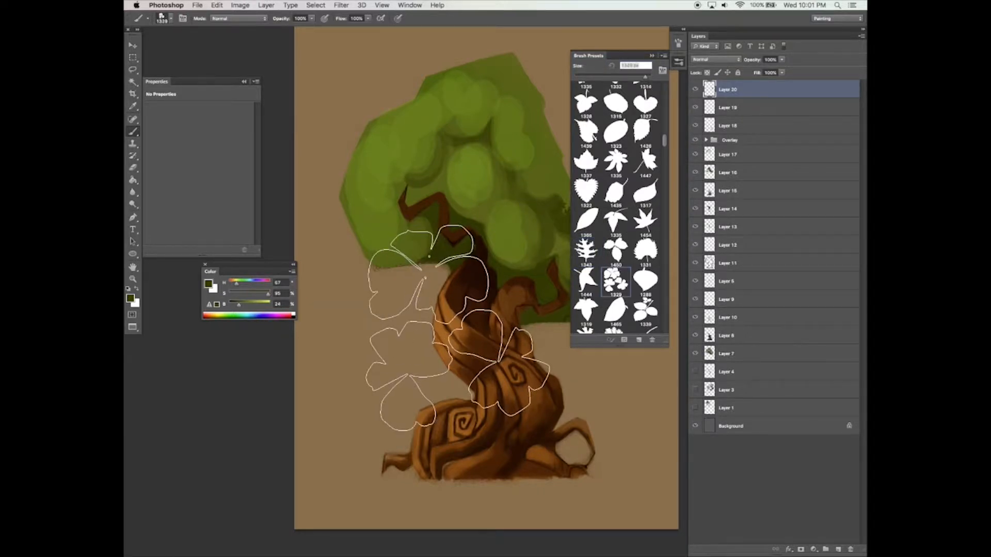
pyautogui.click(496, 298)
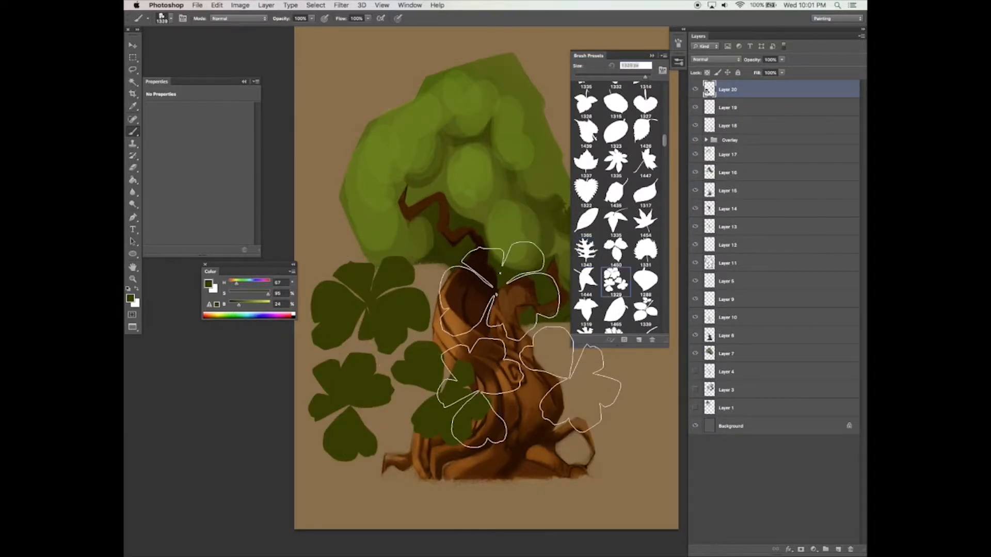
pyautogui.press('super+z')
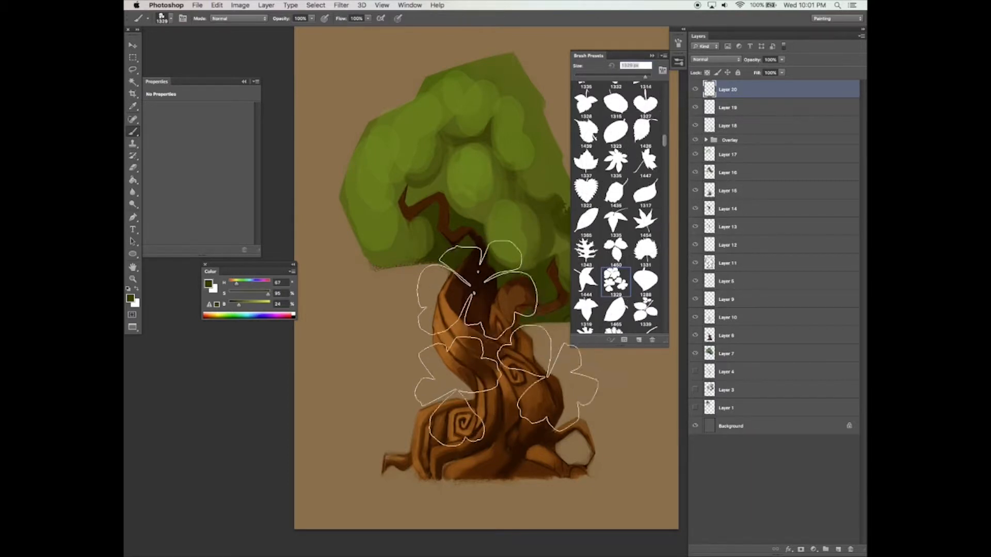
# - Shrink the leaf cluster brush to 100 px, try a small patch of leaves on the trunk's left root, and undo it
pyautogui.press('[')
pyautogui.press('[')
pyautogui.press('[')
pyautogui.press('[')
pyautogui.press('[')
pyautogui.press('[')
pyautogui.press('[')
pyautogui.press('[')
pyautogui.press('[')
pyautogui.press('[')
pyautogui.press('[')
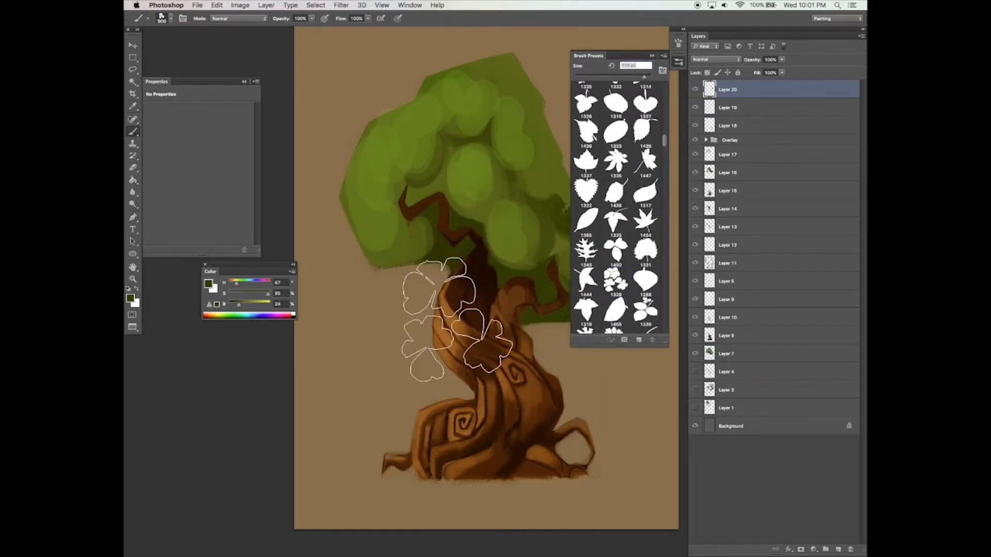
pyautogui.press('[')
pyautogui.press('[')
pyautogui.press('[')
pyautogui.press('[')
pyautogui.press('[')
pyautogui.press('[')
pyautogui.moveTo(419, 429); pyautogui.dragTo(425, 415)
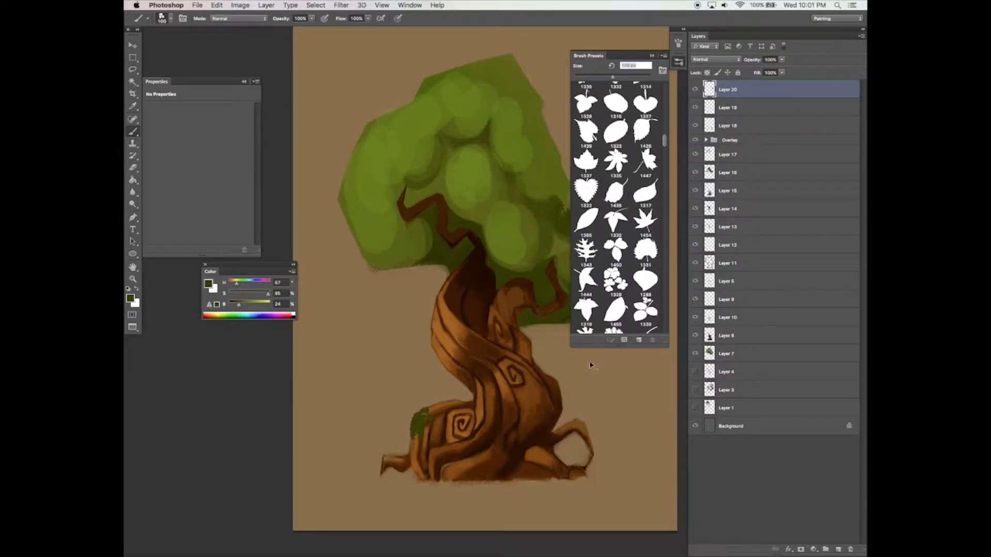
pyautogui.press('super+z')
# - Pick the lobed leaf brush labeled 1305, try a full-size stamp over the trunk, and undo it
pyautogui.scroll(4, 665, 144)
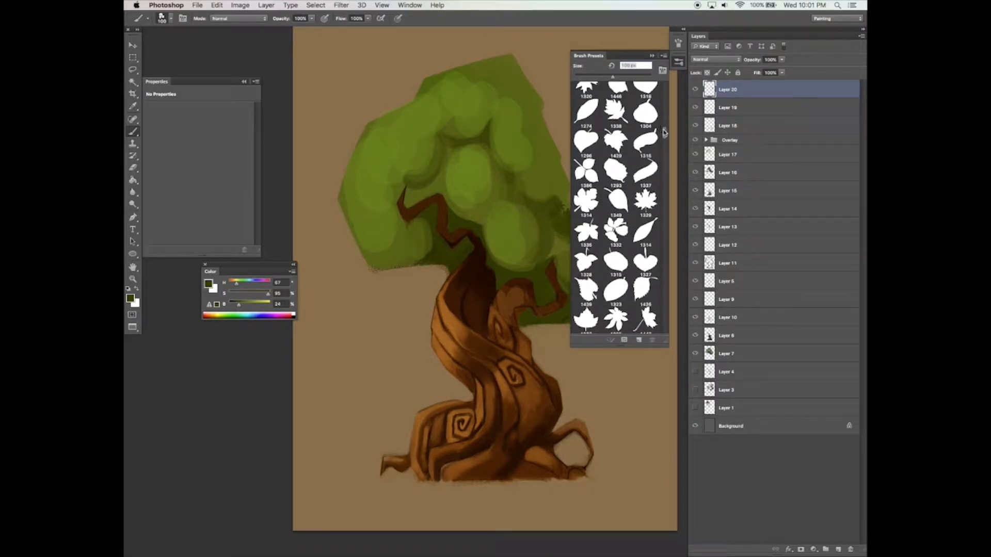
pyautogui.scroll(4, 665, 132)
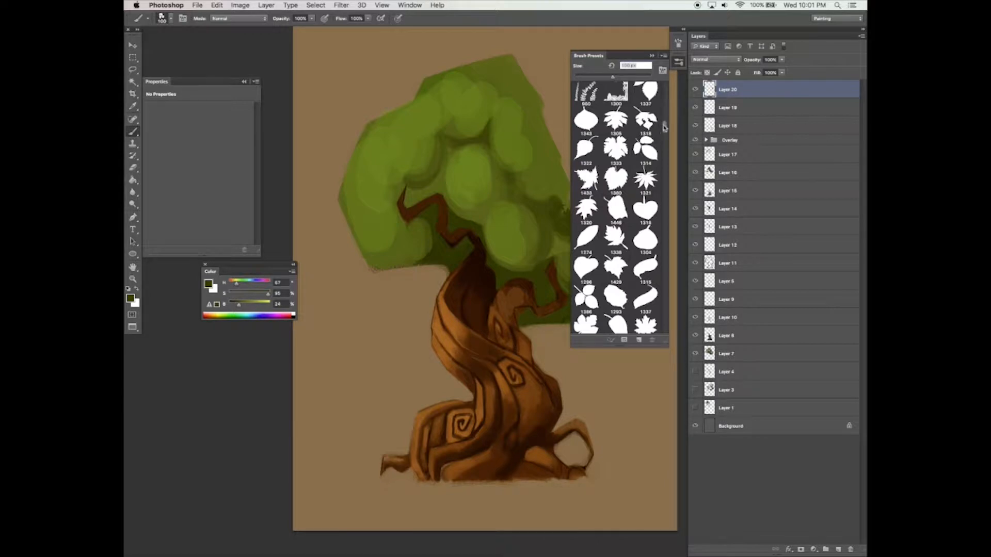
pyautogui.scroll(2, 664, 127)
pyautogui.click(645, 171)
pyautogui.click(437, 360)
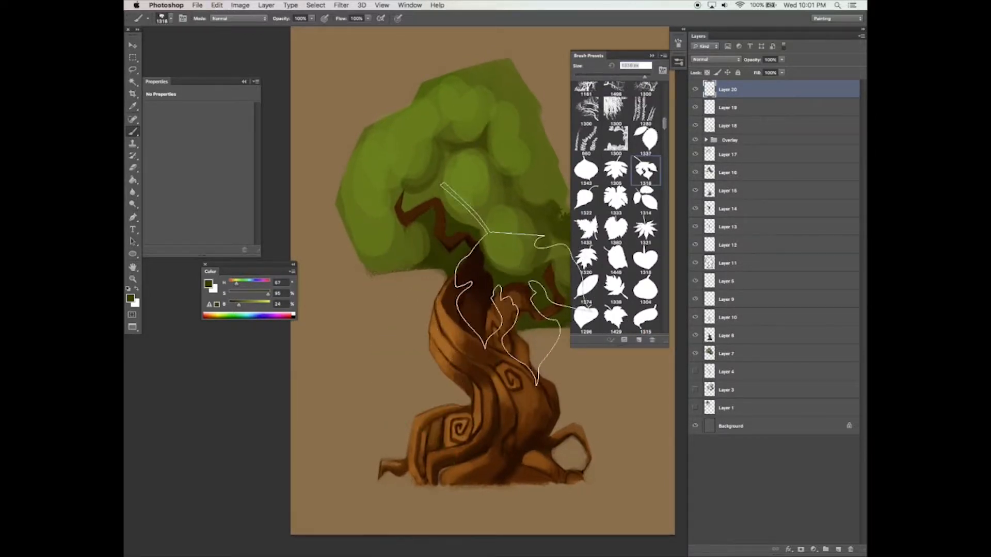
pyautogui.click(616, 169)
pyautogui.click(441, 346)
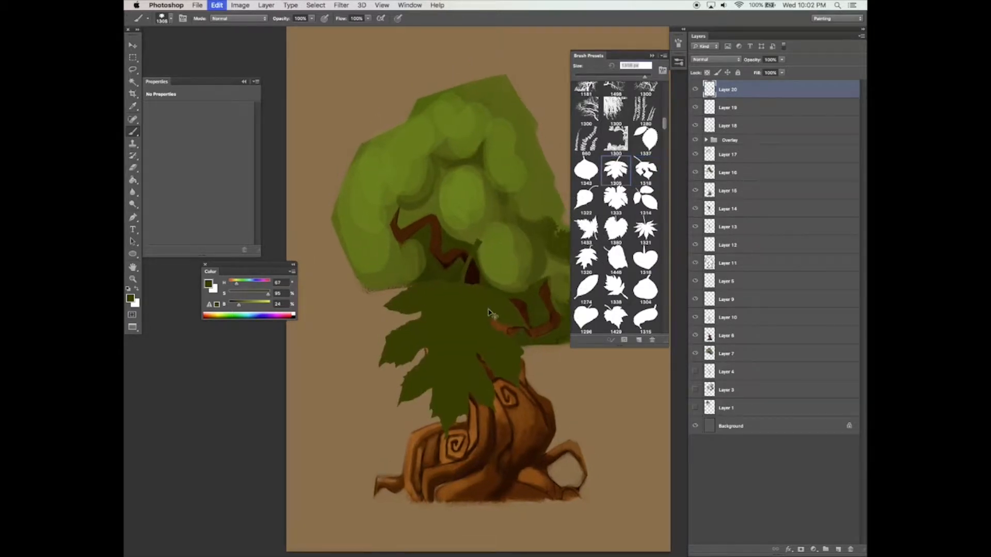
pyautogui.press('super+z')
pyautogui.press('super+z')
pyautogui.press('super+z')
# - Configure the leaf brush with a small tip, 98% spacing, Scattering, and Shape Dynamics of 17% size jitter, 21% minimum diameter and 18% angle jitter
pyautogui.click(653, 56)
pyautogui.click(675, 57)
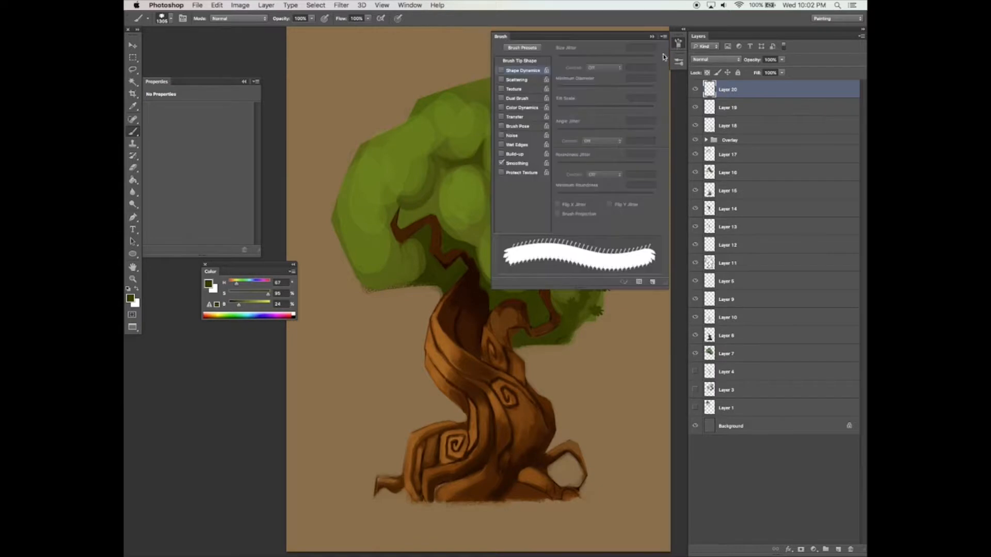
pyautogui.click(540, 62)
pyautogui.moveTo(578, 212); pyautogui.dragTo(604, 212)
pyautogui.click(535, 80)
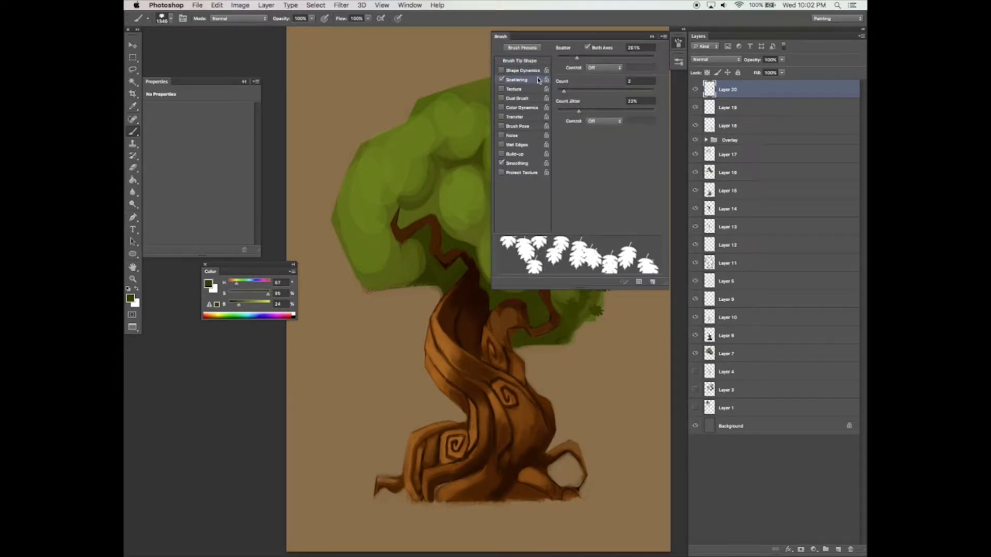
pyautogui.click(534, 71)
pyautogui.moveTo(574, 58); pyautogui.dragTo(577, 89)
pyautogui.moveTo(582, 131)
pyautogui.mouseDown()
pyautogui.moveTo(606, 133)
pyautogui.moveTo(598, 134)
pyautogui.mouseUp()
pyautogui.click(541, 61)
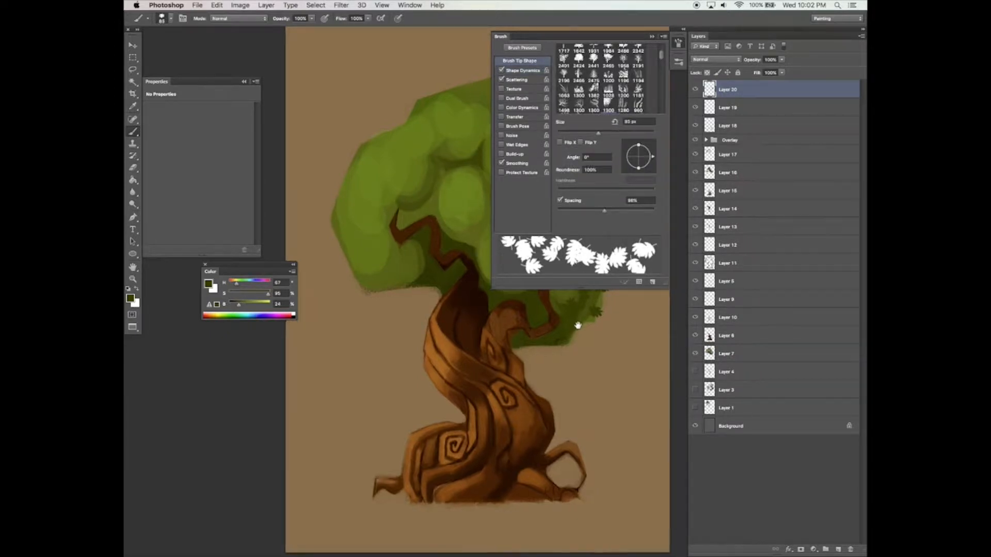
pyautogui.click(652, 36)
# - Try a short leaf stroke along the outer edge of the right-hand foliage, and undo it
pyautogui.press('super+z')
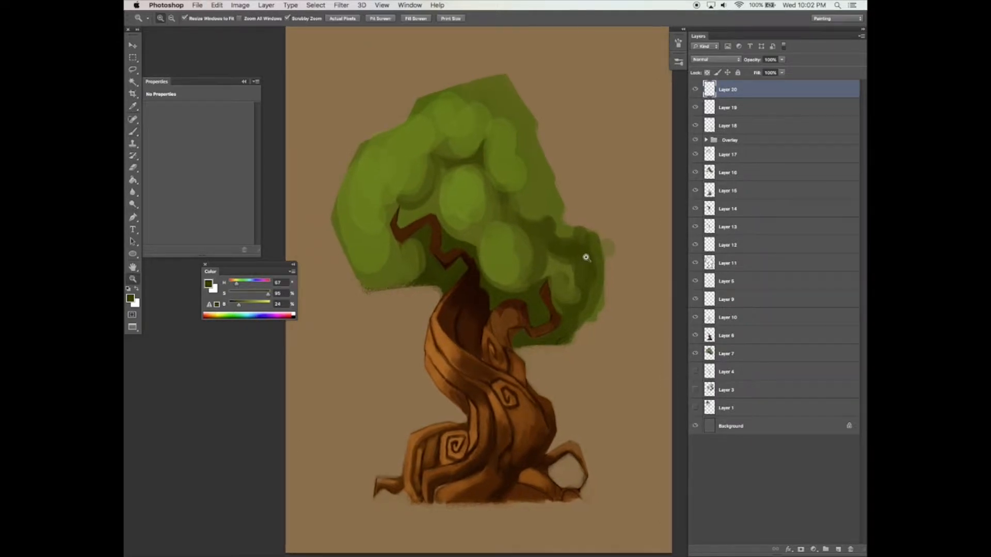
pyautogui.scroll(2, 584, 257)
pyautogui.moveTo(614, 245)
pyautogui.mouseDown()
pyautogui.moveTo(607, 286)
pyautogui.moveTo(623, 244)
pyautogui.mouseUp()
pyautogui.press('super+z')
# - Reduce the leaf brush's scatter amount and test it down the outer right clump of foliage
pyautogui.click(679, 42)
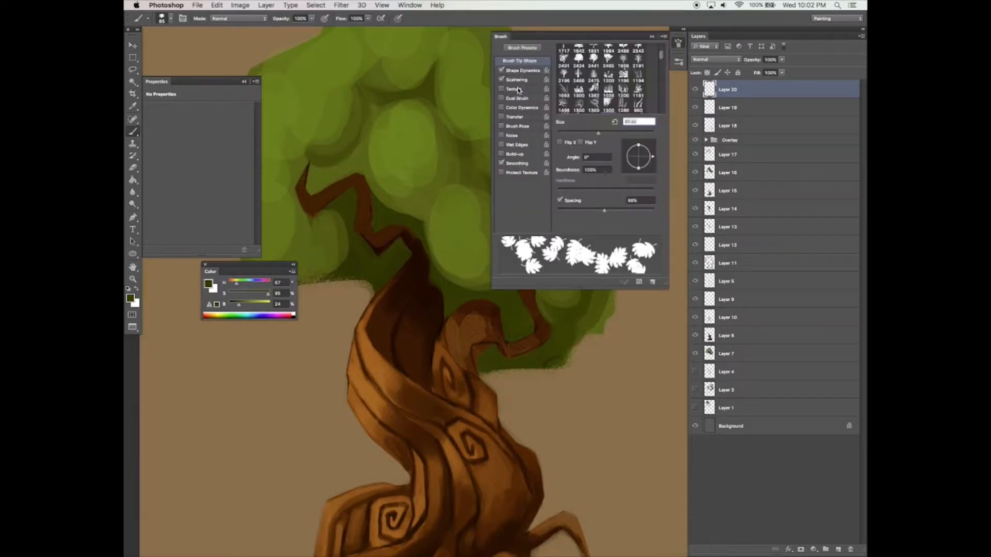
pyautogui.click(519, 80)
pyautogui.moveTo(576, 57)
pyautogui.mouseDown()
pyautogui.moveTo(566, 58)
pyautogui.moveTo(578, 55)
pyautogui.mouseUp()
pyautogui.click(652, 37)
pyautogui.moveTo(585, 195)
pyautogui.mouseDown()
pyautogui.moveTo(588, 262)
pyautogui.moveTo(573, 333)
pyautogui.moveTo(605, 257)
pyautogui.mouseUp()
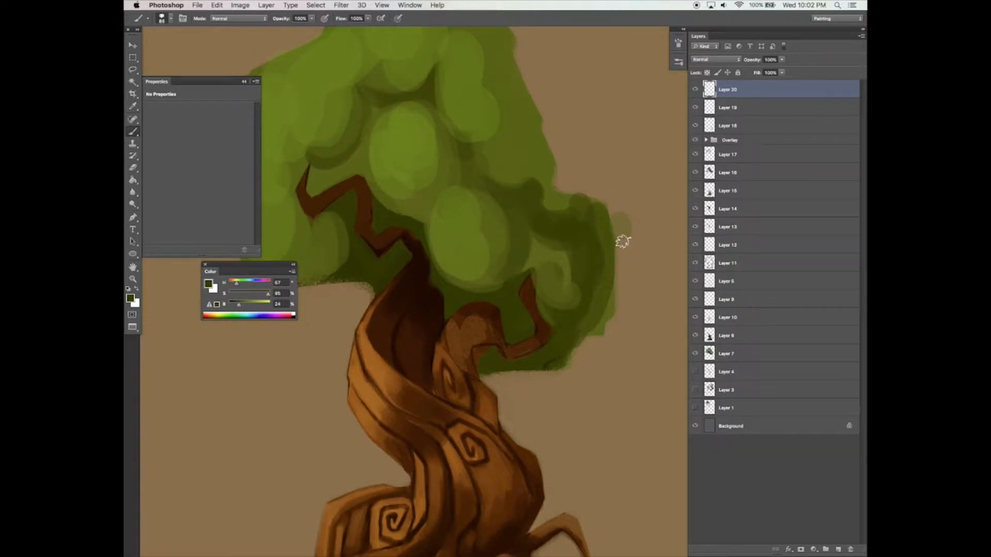
# - Increase the leaf brush's spacing and paint dark green leaves along the outer edge of the right-hand foliage clump
pyautogui.click(678, 43)
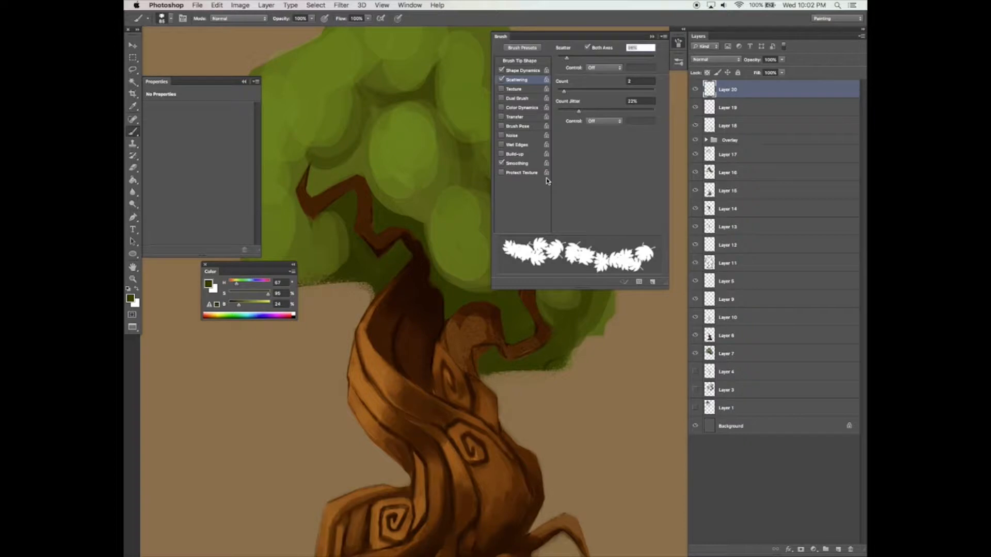
pyautogui.click(651, 36)
pyautogui.press('z')
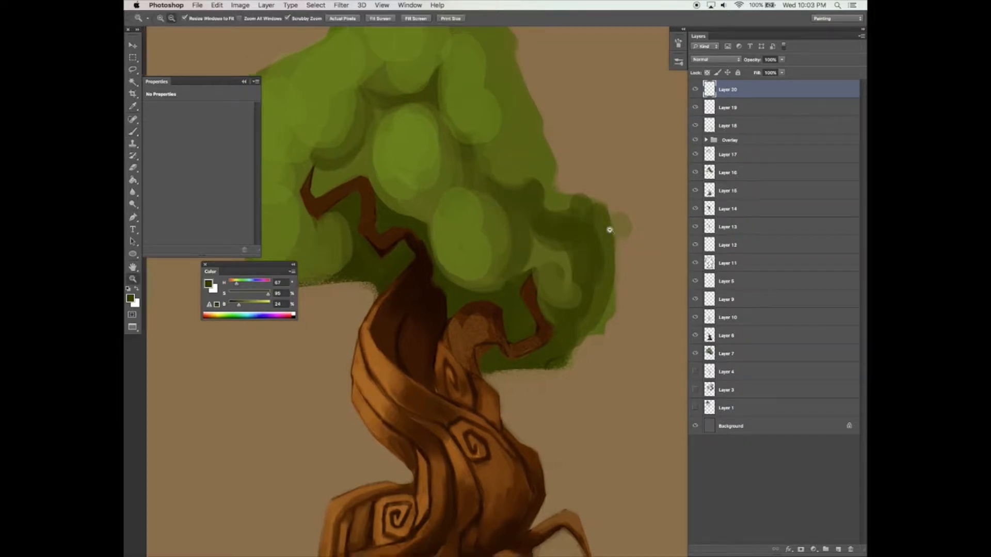
pyautogui.keyDown('alt'); pyautogui.click(612, 230); pyautogui.keyUp('alt')
pyautogui.moveTo(600, 231); pyautogui.dragTo(595, 238)
pyautogui.press('b')
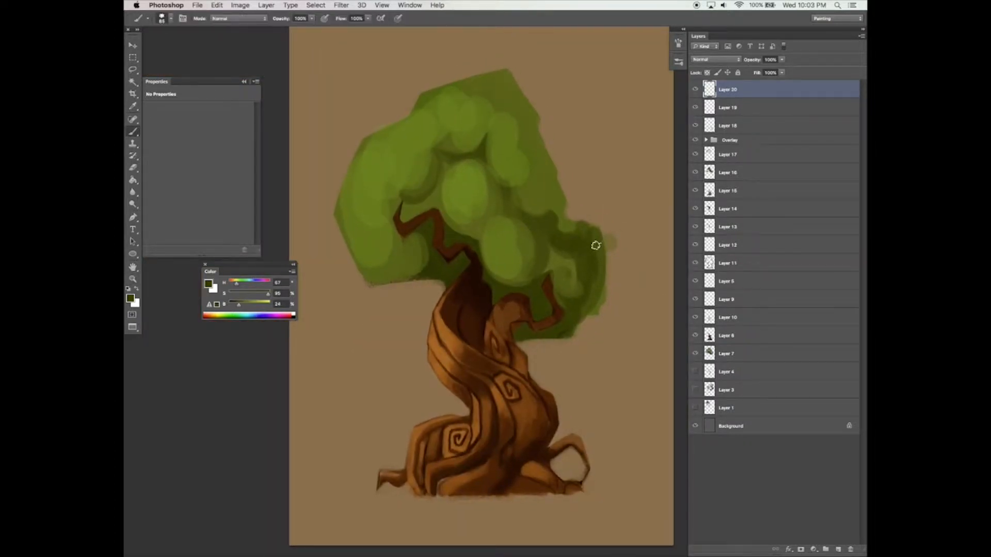
pyautogui.click(678, 43)
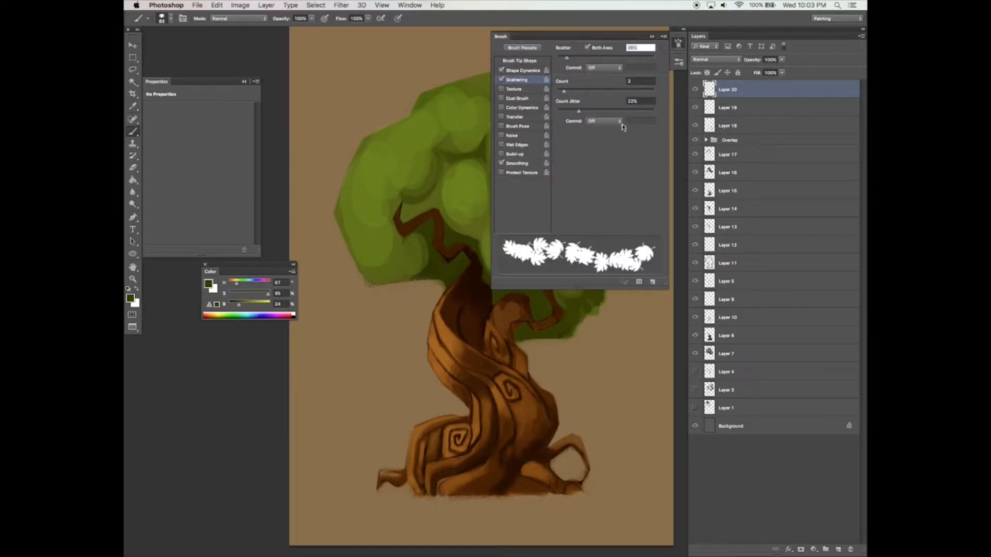
pyautogui.click(535, 62)
pyautogui.moveTo(613, 211); pyautogui.dragTo(623, 210)
pyautogui.click(651, 37)
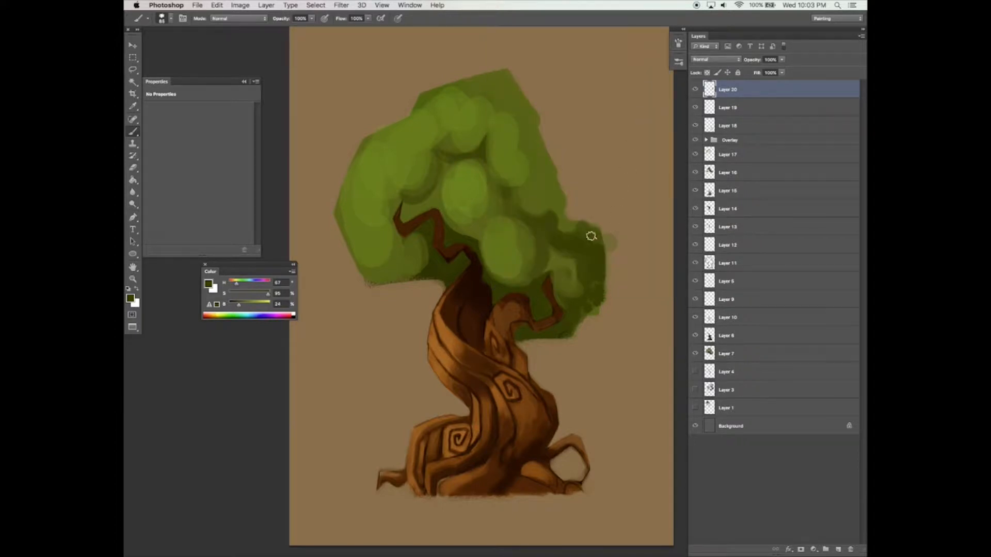
pyautogui.moveTo(604, 272)
pyautogui.mouseDown()
pyautogui.moveTo(608, 243)
pyautogui.moveTo(610, 262)
pyautogui.mouseUp()
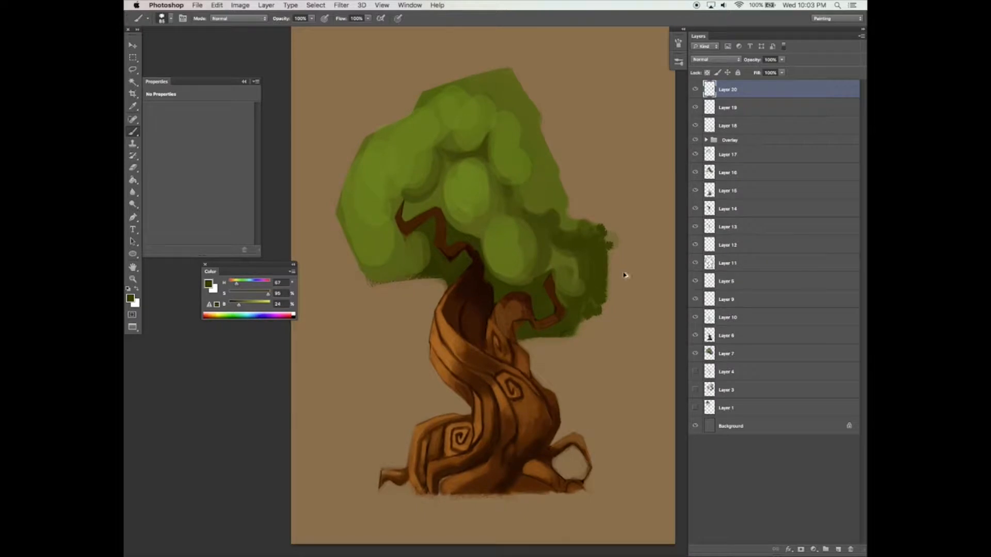
# - Set the leaf brush's tip angle to 105° and widen its spacing further
pyautogui.click(678, 43)
pyautogui.click(532, 70)
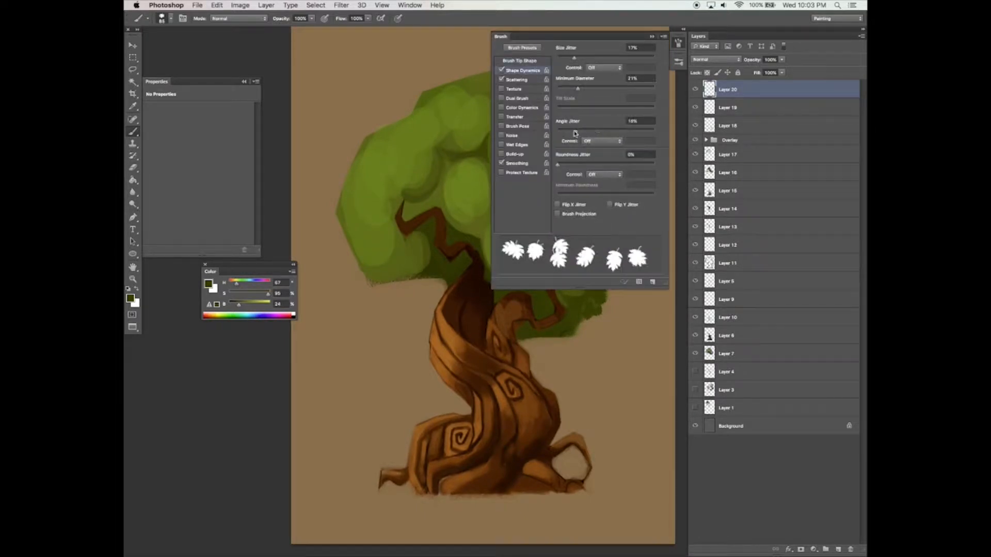
pyautogui.click(520, 60)
pyautogui.moveTo(646, 140); pyautogui.dragTo(638, 131)
pyautogui.moveTo(622, 210); pyautogui.dragTo(627, 210)
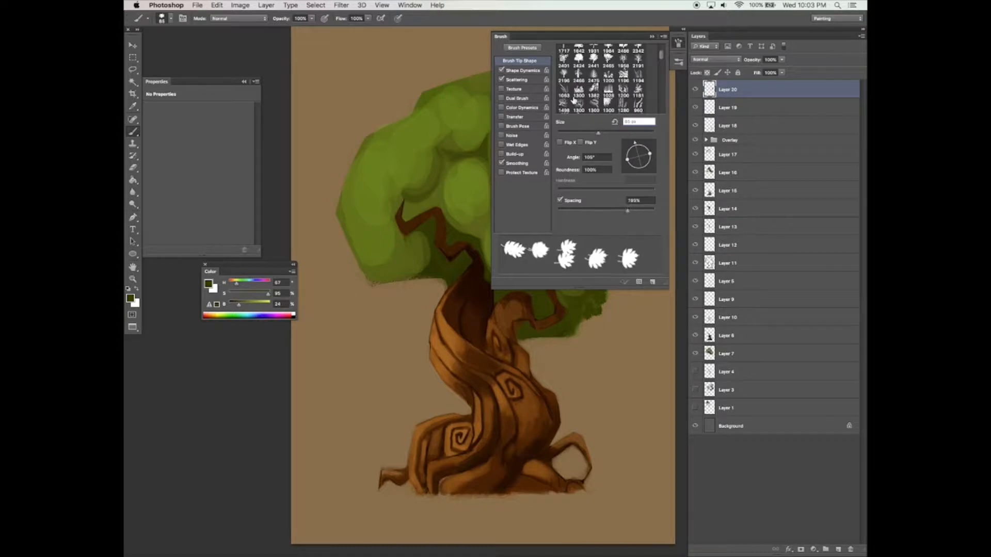
# - Raise the leaf brush's scatter, set its count to 4, and paint dark leaves over the right-hand foliage clump
pyautogui.click(531, 82)
pyautogui.moveTo(591, 56); pyautogui.dragTo(583, 57)
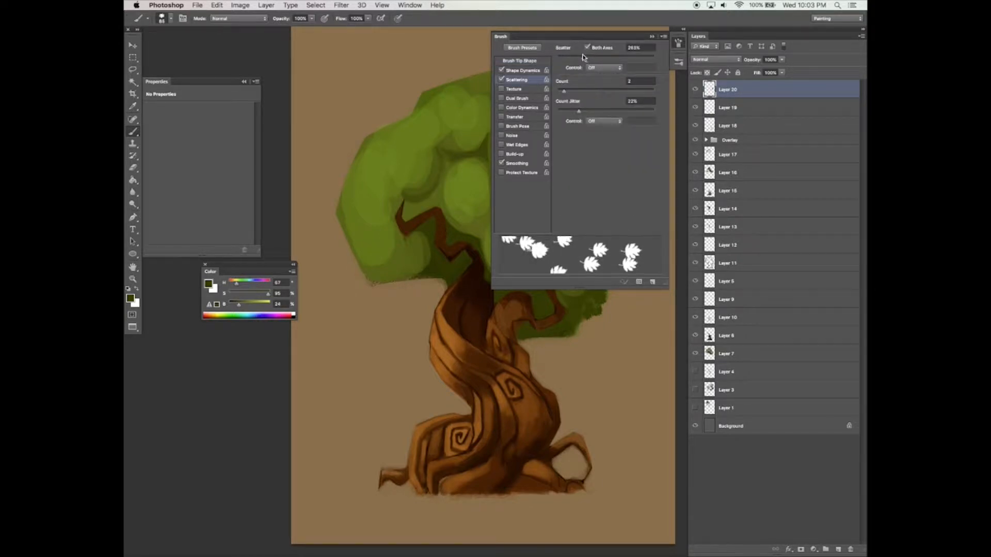
pyautogui.moveTo(578, 91); pyautogui.dragTo(579, 92)
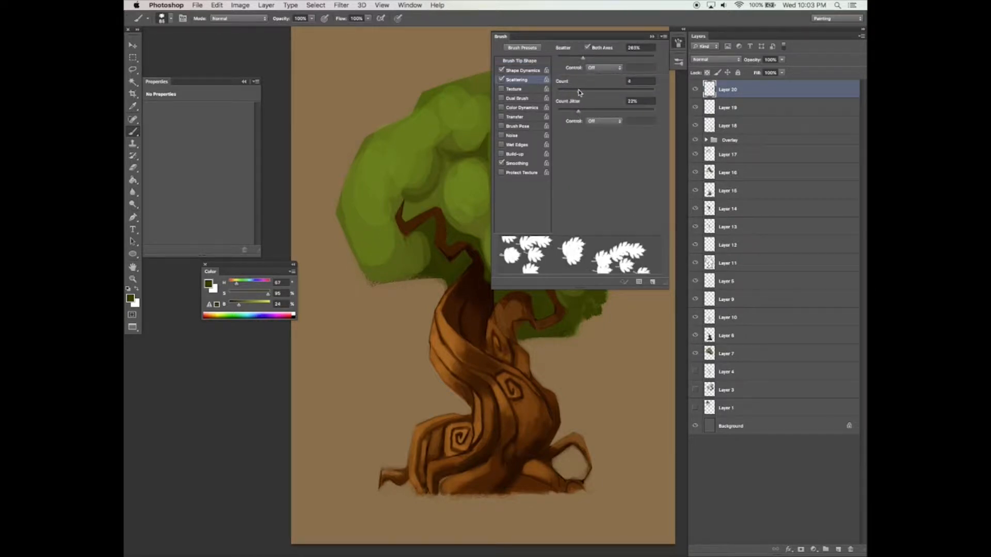
pyautogui.click(652, 36)
pyautogui.moveTo(591, 226)
pyautogui.mouseDown()
pyautogui.moveTo(597, 247)
pyautogui.moveTo(585, 268)
pyautogui.moveTo(583, 220)
pyautogui.moveTo(609, 262)
pyautogui.moveTo(605, 234)
pyautogui.moveTo(594, 300)
pyautogui.mouseUp()
# - Increase the leaf brush's angle jitter for more varied leaf rotation
pyautogui.click(679, 43)
pyautogui.click(541, 71)
pyautogui.moveTo(576, 132); pyautogui.dragTo(588, 120)
pyautogui.click(652, 38)
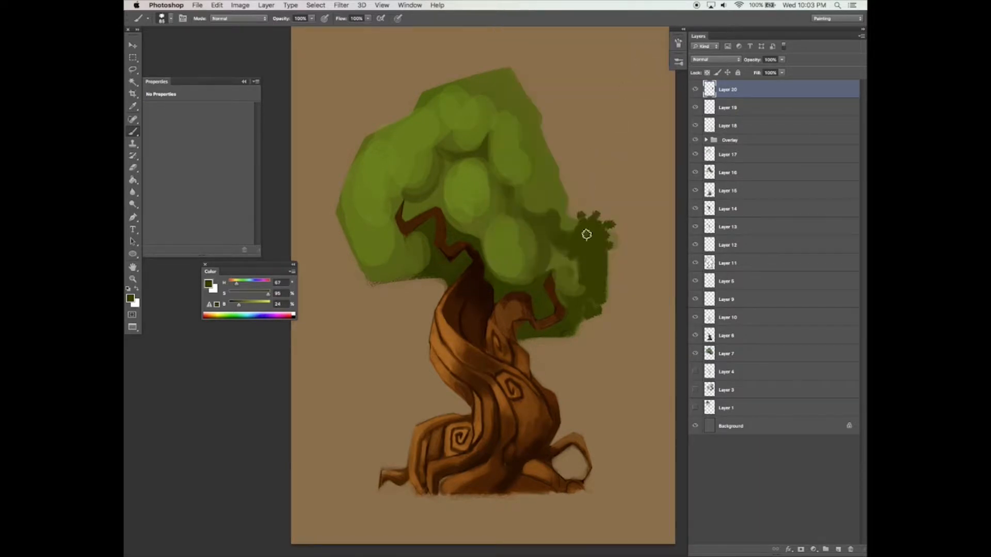
# - Paint dark green leaves on the right clump's upper edge, around its inner highlight and along its underside below the branch
pyautogui.moveTo(575, 221); pyautogui.dragTo(572, 226)
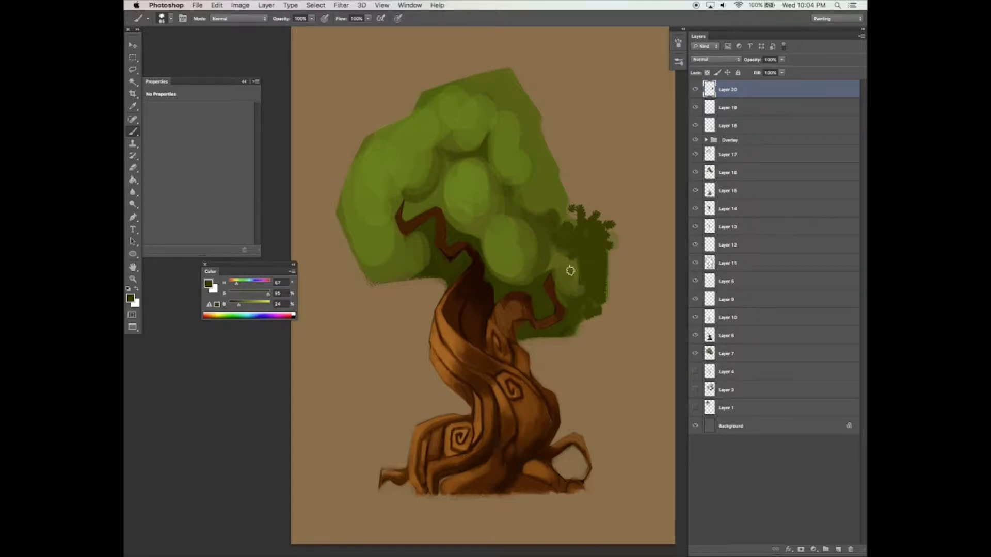
pyautogui.moveTo(562, 288); pyautogui.dragTo(571, 279)
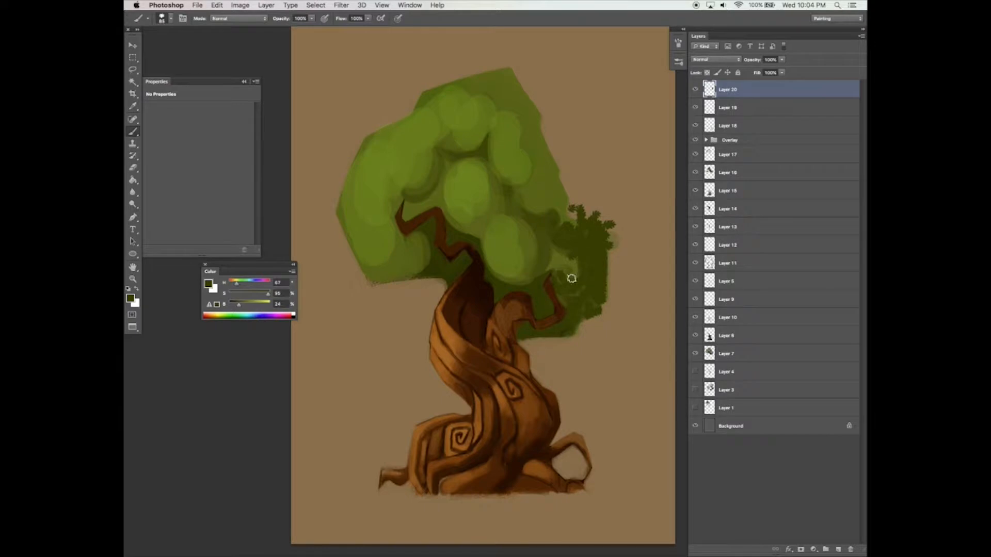
pyautogui.moveTo(555, 338)
pyautogui.mouseDown()
pyautogui.moveTo(579, 316)
pyautogui.moveTo(546, 336)
pyautogui.moveTo(559, 321)
pyautogui.moveTo(543, 318)
pyautogui.moveTo(547, 306)
pyautogui.moveTo(533, 335)
pyautogui.mouseUp()
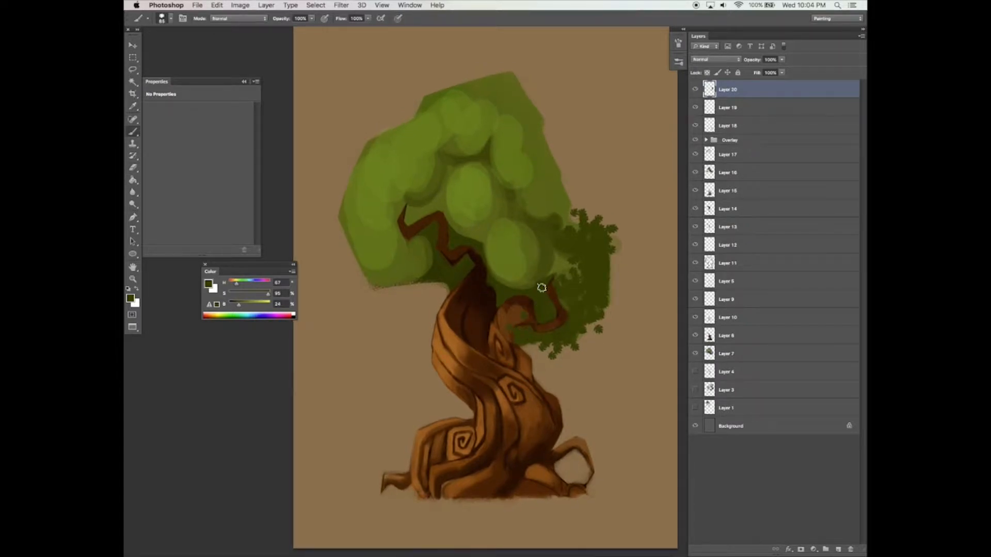
# - Erase lightly beside the lower-middle foliage highlight and spread dark leaves inward and up to the canopy's right edge
pyautogui.press('e')
pyautogui.moveTo(534, 277)
pyautogui.mouseDown()
pyautogui.moveTo(535, 289)
pyautogui.moveTo(515, 288)
pyautogui.moveTo(548, 276)
pyautogui.moveTo(553, 262)
pyautogui.mouseUp()
pyautogui.press('b')
pyautogui.moveTo(537, 226)
pyautogui.mouseDown()
pyautogui.moveTo(557, 215)
pyautogui.moveTo(553, 222)
pyautogui.mouseUp()
pyautogui.moveTo(556, 189); pyautogui.dragTo(559, 203)
# - Lower the brush's opacity and flow and sample the mid green from the canopy's upper-right side
pyautogui.click(310, 19)
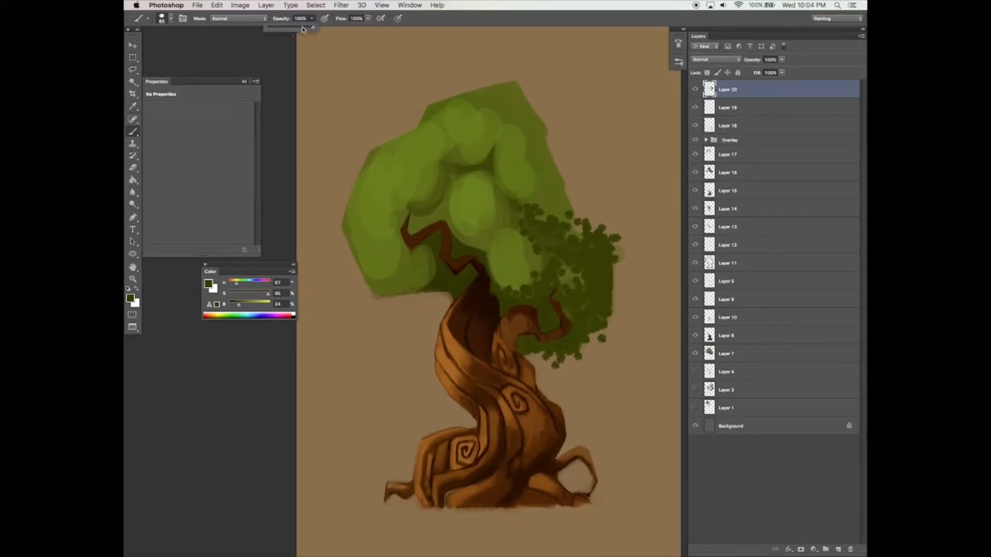
pyautogui.click(367, 18)
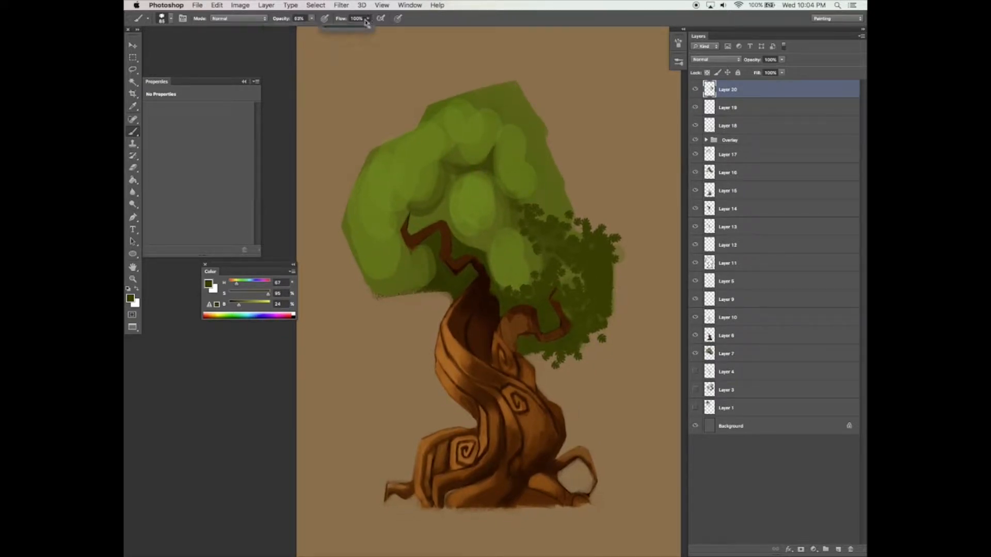
pyautogui.keyDown('alt'); pyautogui.click(546, 179); pyautogui.keyUp('alt')
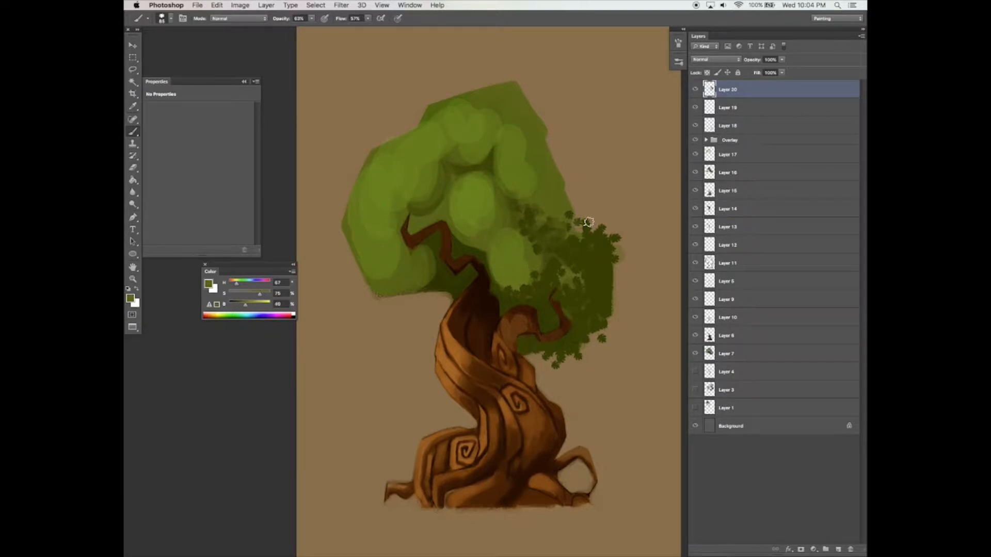
# - Set the brush opacity to 88% and flow to 89%, and paint mid green leaves over the canopy's upper-right highlight
pyautogui.moveTo(606, 271); pyautogui.dragTo(639, 314)
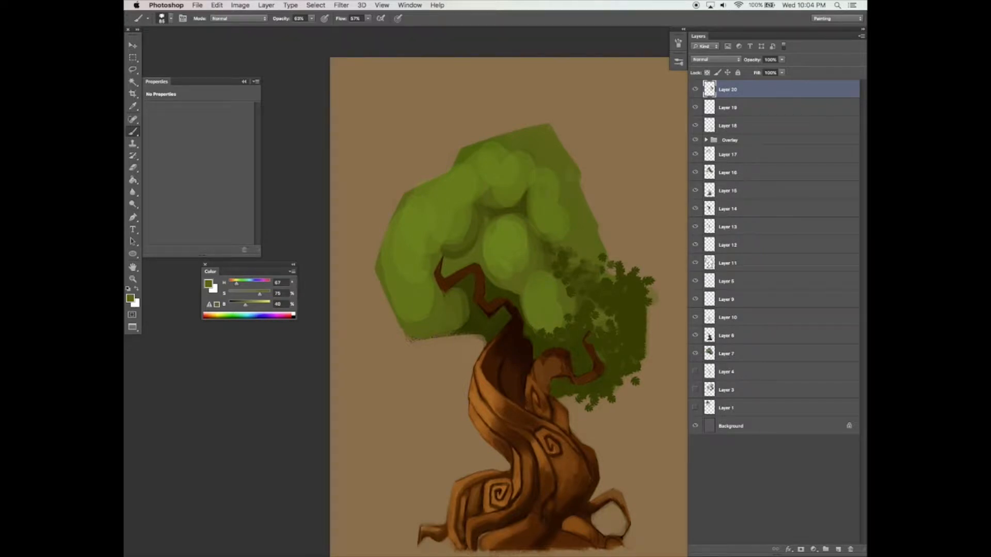
pyautogui.click(311, 19)
pyautogui.click(367, 19)
pyautogui.moveTo(553, 182); pyautogui.dragTo(561, 217)
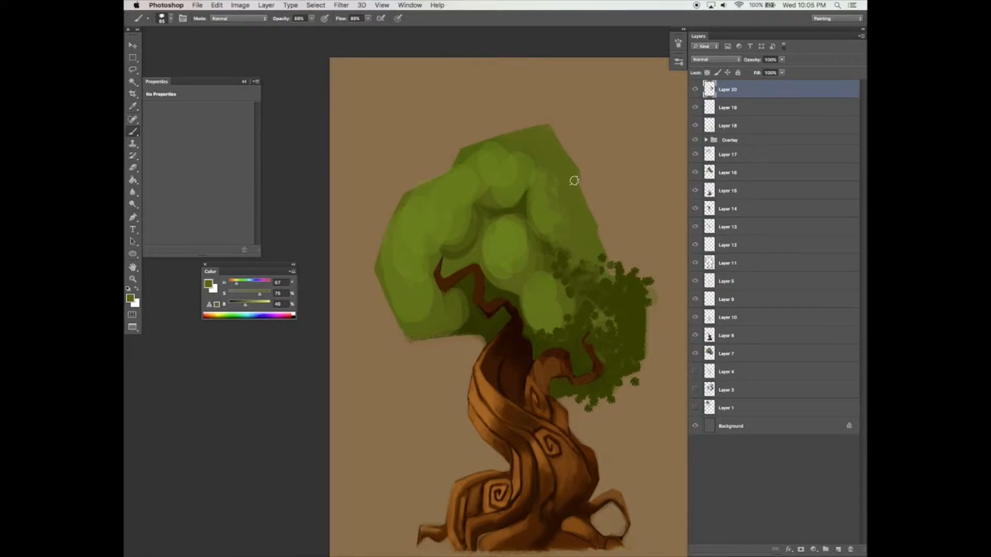
# - Paint mid green leaves along the canopy's upper-right and top edges to break up the smooth outline
pyautogui.moveTo(581, 184)
pyautogui.mouseDown()
pyautogui.moveTo(606, 245)
pyautogui.moveTo(601, 258)
pyautogui.moveTo(573, 259)
pyautogui.moveTo(609, 250)
pyautogui.moveTo(614, 274)
pyautogui.mouseUp()
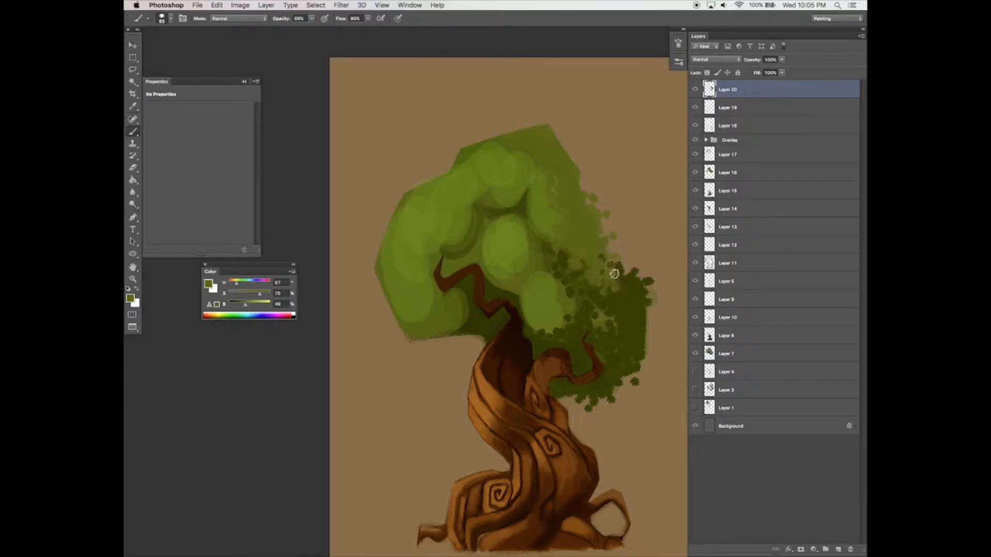
pyautogui.moveTo(548, 126); pyautogui.dragTo(581, 148)
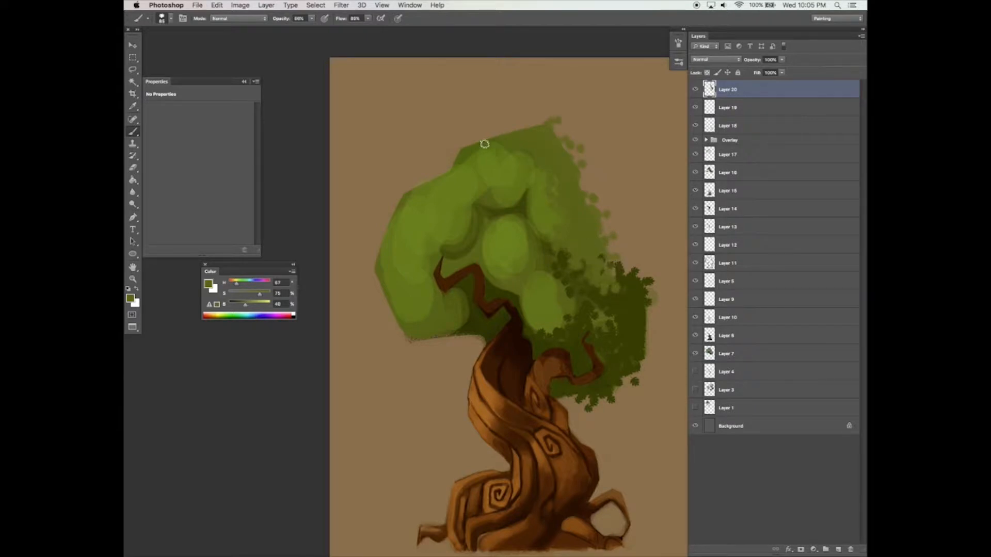
pyautogui.moveTo(476, 156)
pyautogui.mouseDown()
pyautogui.moveTo(555, 144)
pyautogui.moveTo(543, 152)
pyautogui.moveTo(558, 119)
pyautogui.moveTo(481, 139)
pyautogui.moveTo(543, 130)
pyautogui.mouseUp()
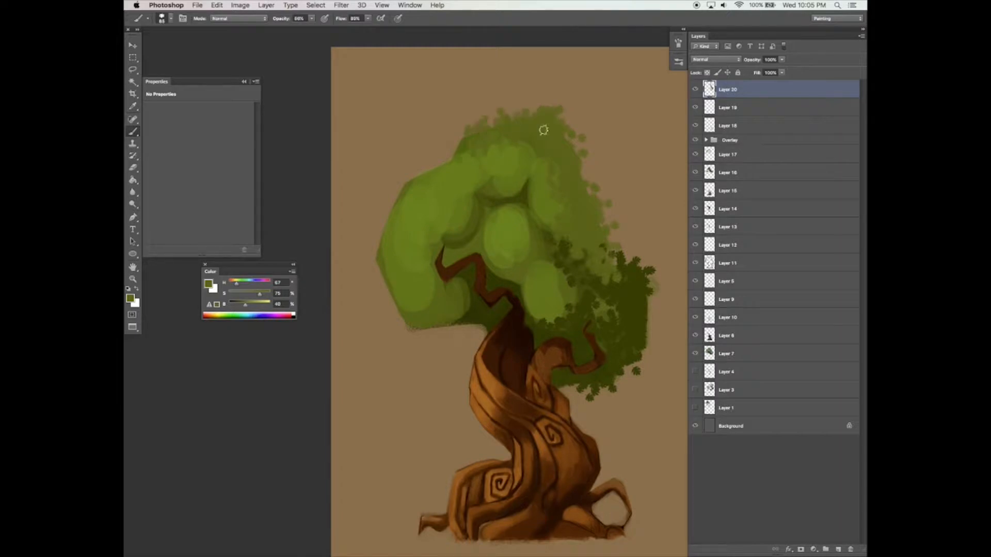
# - Sample greens from the canopy and paint leaves across the upper part of the left clump
pyautogui.keyDown('alt'); pyautogui.click(579, 206); pyautogui.keyUp('alt')
pyautogui.keyDown('super'); pyautogui.click(579, 207); pyautogui.keyUp('super')
pyautogui.keyDown('alt'); pyautogui.click(434, 189); pyautogui.keyUp('alt')
pyautogui.keyDown('alt'); pyautogui.click(435, 174); pyautogui.keyUp('alt')
pyautogui.moveTo(440, 235)
pyautogui.mouseDown()
pyautogui.moveTo(462, 212)
pyautogui.moveTo(436, 240)
pyautogui.moveTo(457, 186)
pyautogui.mouseUp()
# - Set the brush opacity to 58% and paint leaves down the left clump and beside the top highlight
pyautogui.moveTo(311, 19); pyautogui.dragTo(304, 27)
pyautogui.moveTo(452, 176); pyautogui.dragTo(420, 303)
pyautogui.moveTo(524, 170); pyautogui.dragTo(521, 190)
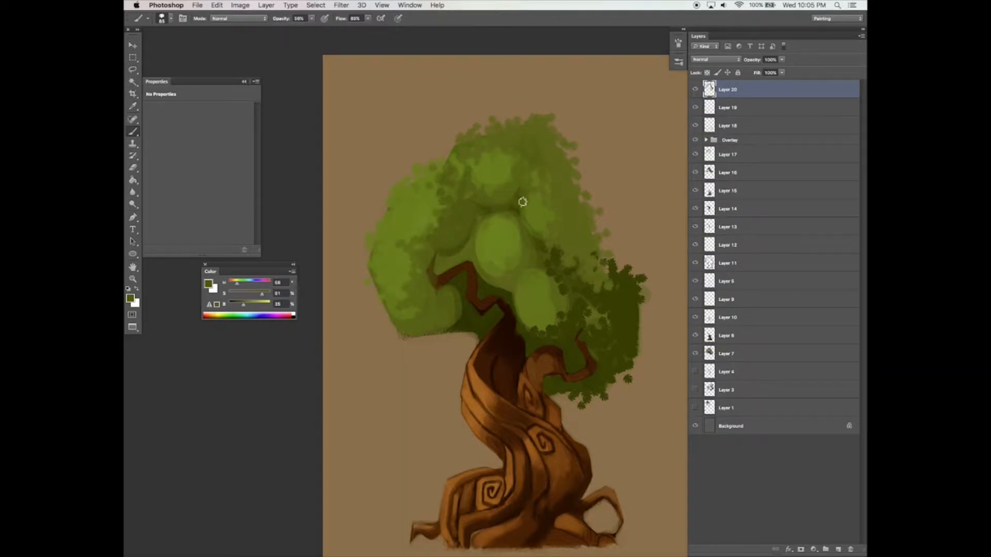
pyautogui.scroll(1, 516, 178)
# - Paint leaves around the lower-middle highlight and along the left clump's underside
pyautogui.moveTo(552, 344); pyautogui.dragTo(555, 352)
pyautogui.moveTo(493, 297)
pyautogui.mouseDown()
pyautogui.moveTo(459, 313)
pyautogui.moveTo(394, 315)
pyautogui.moveTo(423, 355)
pyautogui.mouseUp()
pyautogui.moveTo(546, 289); pyautogui.dragTo(541, 319)
# - Set the brush opacity to 89%, undo a stray stroke, and paint sampled green leaves beside the left branch
pyautogui.moveTo(311, 19); pyautogui.dragTo(318, 28)
pyautogui.click(368, 19)
pyautogui.moveTo(417, 388)
pyautogui.mouseDown()
pyautogui.moveTo(453, 370)
pyautogui.moveTo(419, 360)
pyautogui.mouseUp()
pyautogui.press('super+z')
pyautogui.moveTo(477, 371)
pyautogui.mouseDown()
pyautogui.moveTo(486, 352)
pyautogui.moveTo(485, 373)
pyautogui.mouseUp()
pyautogui.keyDown('alt'); pyautogui.click(488, 364); pyautogui.keyUp('alt')
pyautogui.moveTo(485, 320)
pyautogui.mouseDown()
pyautogui.moveTo(505, 330)
pyautogui.moveTo(487, 306)
pyautogui.mouseUp()
# - Sample a neighbouring green and dab leaves around the edges of the middle highlight
pyautogui.keyDown('alt'); pyautogui.click(494, 314); pyautogui.keyUp('alt')
pyautogui.click(538, 330)
pyautogui.click(506, 273)
pyautogui.moveTo(543, 258); pyautogui.dragTo(553, 256)
pyautogui.moveTo(494, 269); pyautogui.dragTo(484, 270)
pyautogui.moveTo(636, 268); pyautogui.dragTo(603, 268)
# - Sample the right clump's dark green and paint leaves along its outer and lower edges, undoing one stroke
pyautogui.keyDown('alt'); pyautogui.click(631, 340); pyautogui.keyUp('alt')
pyautogui.moveTo(636, 338); pyautogui.dragTo(638, 350)
pyautogui.moveTo(637, 343)
pyautogui.mouseDown()
pyautogui.moveTo(651, 347)
pyautogui.moveTo(646, 336)
pyautogui.moveTo(648, 356)
pyautogui.mouseUp()
pyautogui.press('super+z')
pyautogui.moveTo(591, 402); pyautogui.dragTo(597, 404)
pyautogui.moveTo(657, 348); pyautogui.dragTo(643, 339)
# - Sample a mid green and dab leaves around the lower-middle highlight above the trunk
pyautogui.keyDown('alt'); pyautogui.click(573, 328); pyautogui.keyUp('alt')
pyautogui.moveTo(563, 328); pyautogui.dragTo(575, 350)
pyautogui.click(561, 363)
pyautogui.click(540, 352)
pyautogui.click(540, 335)
pyautogui.click(571, 347)
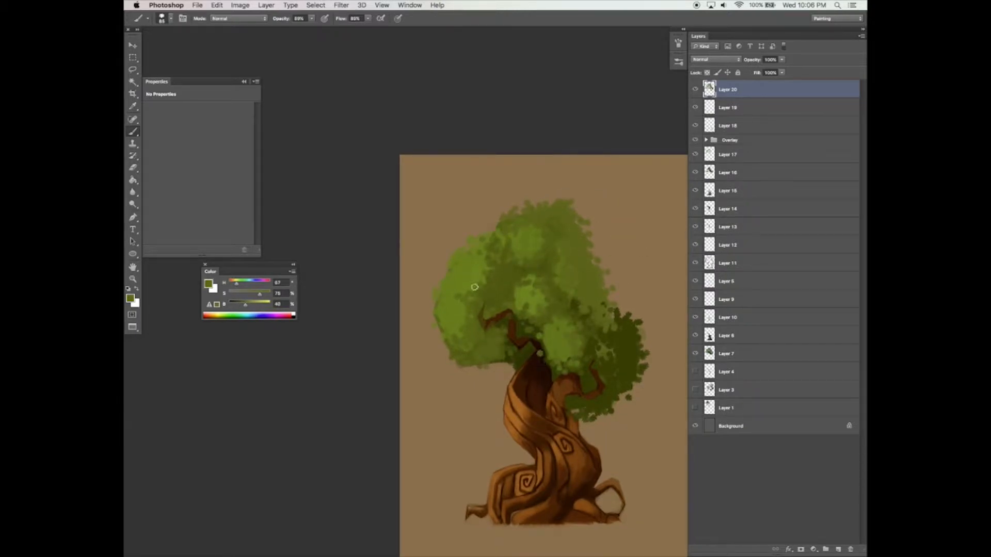
# - Set the brush opacity to 59% and flow to 87%, sample light green, and try a much larger leaf brush on the left clump
pyautogui.click(367, 19)
pyautogui.click(481, 285)
pyautogui.keyDown('alt'); pyautogui.click(448, 306); pyautogui.keyUp('alt')
pyautogui.press(']')
pyautogui.press(']')
pyautogui.press(']')
pyautogui.press(']')
pyautogui.press(']')
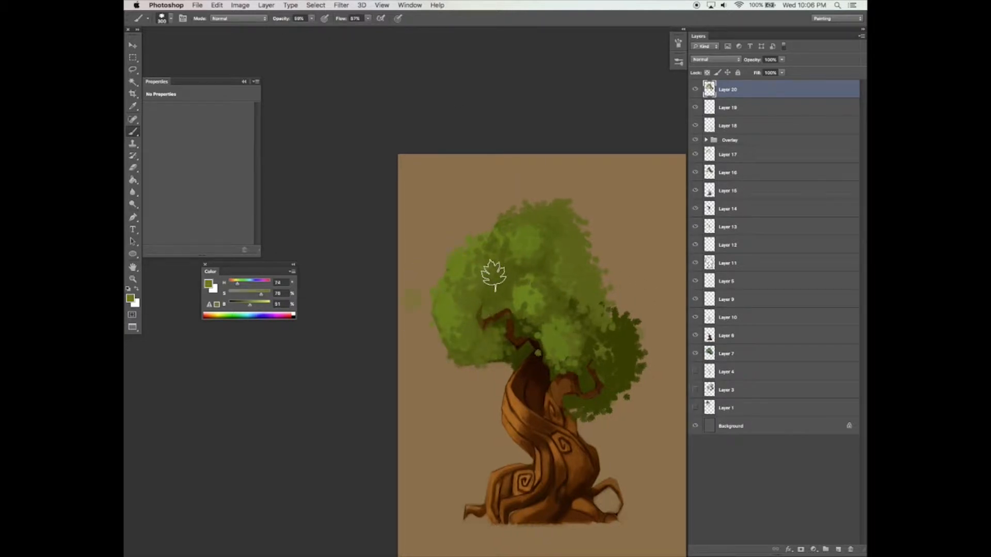
pyautogui.moveTo(485, 283); pyautogui.dragTo(487, 293)
pyautogui.press('super+z')
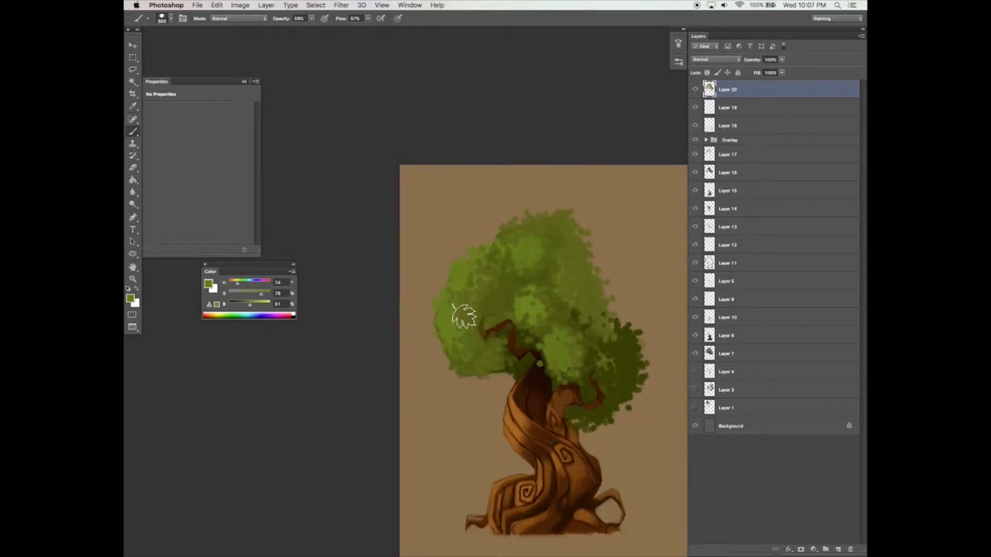
# - Reduce the leaf brush size and blend soft sampled green leaves over the left clump and canopy middle
pyautogui.press('[')
pyautogui.press('[')
pyautogui.press('[')
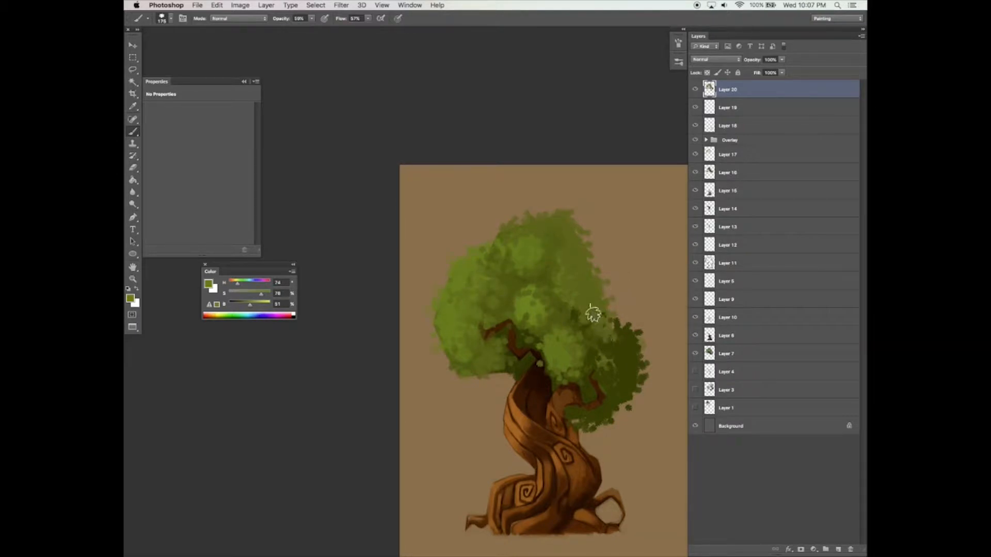
pyautogui.keyDown('alt'); pyautogui.click(509, 287); pyautogui.keyUp('alt')
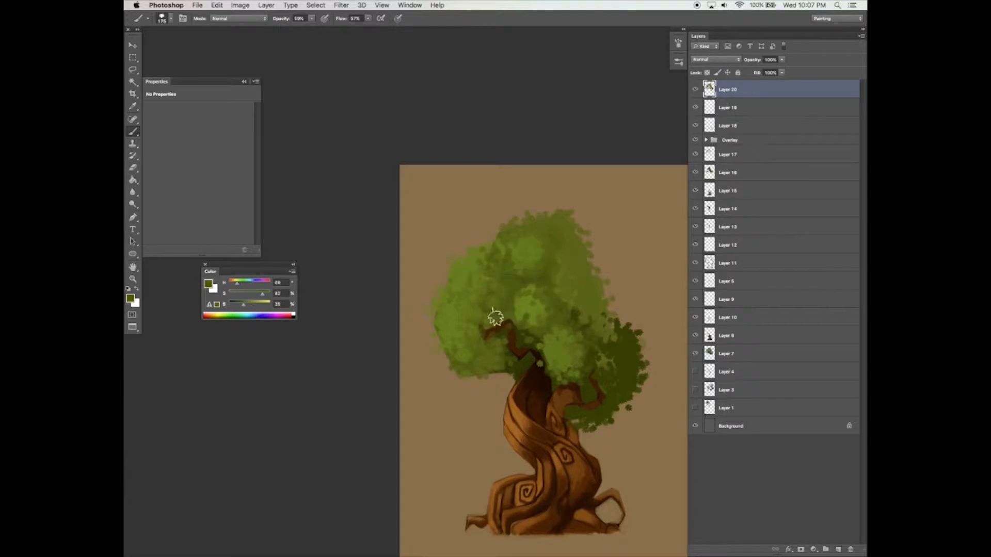
pyautogui.keyDown('alt'); pyautogui.click(515, 305); pyautogui.keyUp('alt')
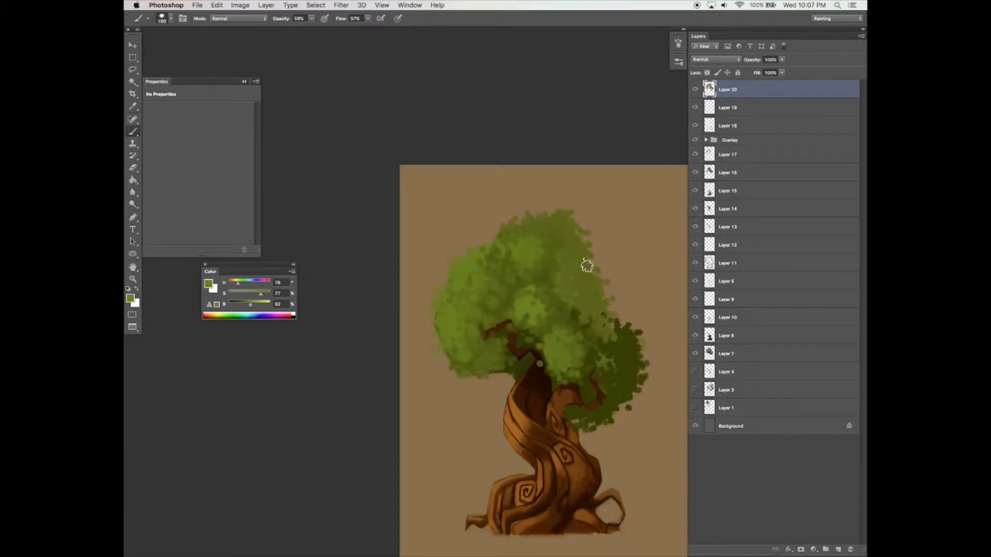
pyautogui.moveTo(609, 356); pyautogui.dragTo(609, 358)
pyautogui.press('super+z')
pyautogui.keyDown('alt'); pyautogui.click(613, 346); pyautogui.keyUp('alt')
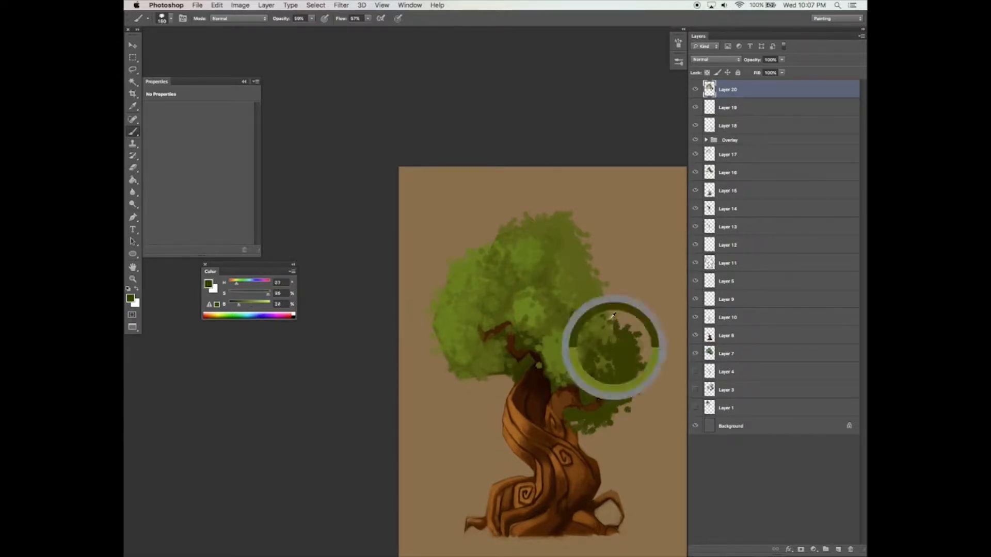
pyautogui.moveTo(609, 297); pyautogui.dragTo(608, 294)
pyautogui.press('alt+super+z')
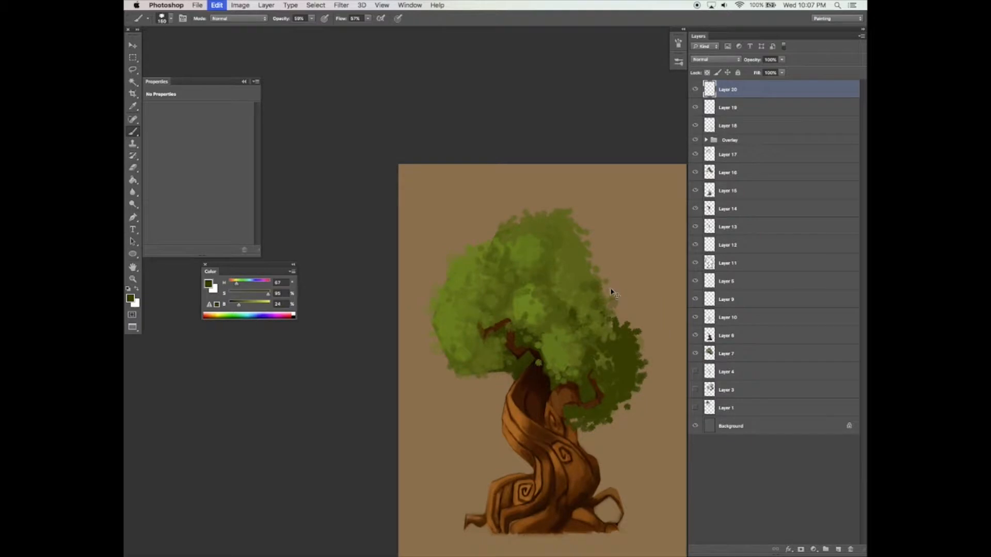
pyautogui.press('alt+super+z')
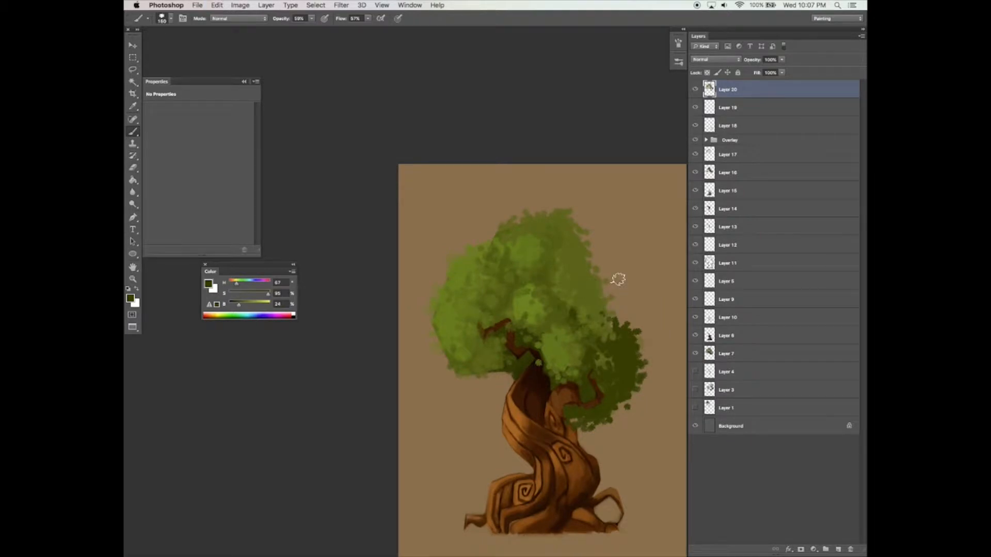
# - Create a new layer, set the brush opacity to 87%, and paint sampled dark green leaves on the canopy's right edge
pyautogui.click(836, 548)
pyautogui.keyDown('alt'); pyautogui.click(624, 351); pyautogui.keyUp('alt')
pyautogui.click(313, 18)
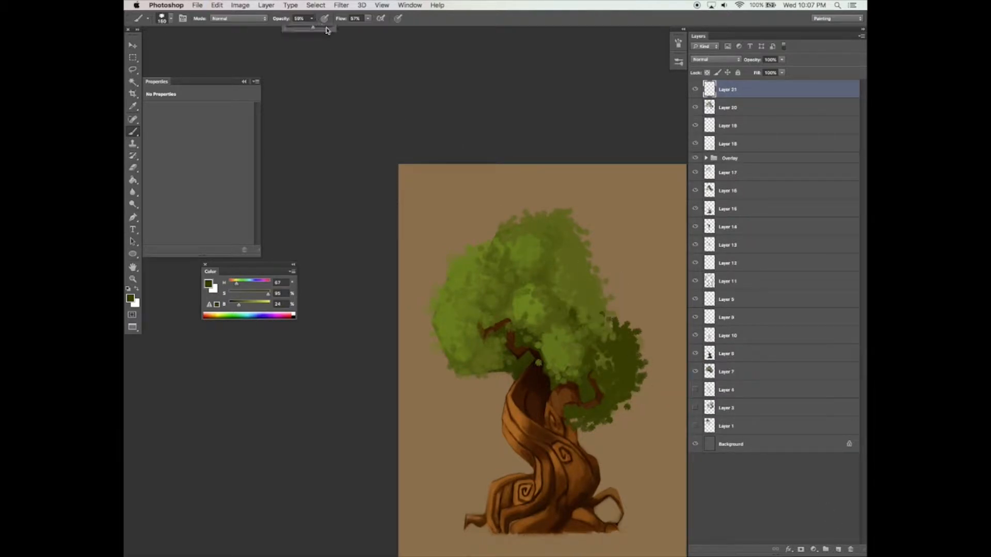
pyautogui.moveTo(366, 19); pyautogui.dragTo(377, 31)
pyautogui.moveTo(590, 262)
pyautogui.mouseDown()
pyautogui.moveTo(584, 295)
pyautogui.moveTo(589, 284)
pyautogui.moveTo(612, 298)
pyautogui.mouseUp()
# - Move Layer 21 below Layer 20 and paint dark leaves behind the canopy's right side with a smaller brush
pyautogui.moveTo(751, 89); pyautogui.dragTo(753, 117)
pyautogui.moveTo(600, 267)
pyautogui.mouseDown()
pyautogui.moveTo(608, 303)
pyautogui.moveTo(584, 292)
pyautogui.moveTo(613, 308)
pyautogui.moveTo(617, 283)
pyautogui.mouseUp()
pyautogui.press('e')
pyautogui.press('b')
pyautogui.press('[')
pyautogui.moveTo(368, 18); pyautogui.dragTo(380, 26)
pyautogui.moveTo(608, 290)
pyautogui.mouseDown()
pyautogui.moveTo(593, 276)
pyautogui.moveTo(622, 314)
pyautogui.moveTo(636, 282)
pyautogui.mouseUp()
pyautogui.moveTo(626, 378); pyautogui.dragTo(641, 378)
# - Sample a darker green and paint leaves behind the canopy's upper-right edge and near the trunk fork, undoing one stroke
pyautogui.keyDown('alt'); pyautogui.click(603, 338); pyautogui.keyUp('alt')
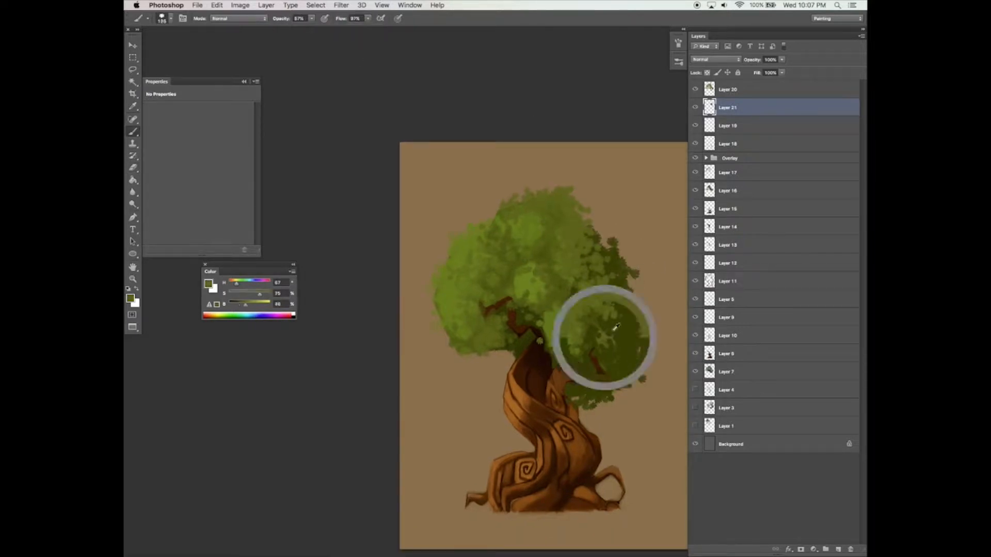
pyautogui.keyDown('alt'); pyautogui.click(611, 251); pyautogui.keyUp('alt')
pyautogui.moveTo(605, 243); pyautogui.dragTo(585, 205)
pyautogui.moveTo(497, 202); pyautogui.dragTo(501, 232)
pyautogui.moveTo(610, 296); pyautogui.dragTo(599, 317)
pyautogui.press('super+z')
pyautogui.moveTo(514, 349); pyautogui.dragTo(523, 338)
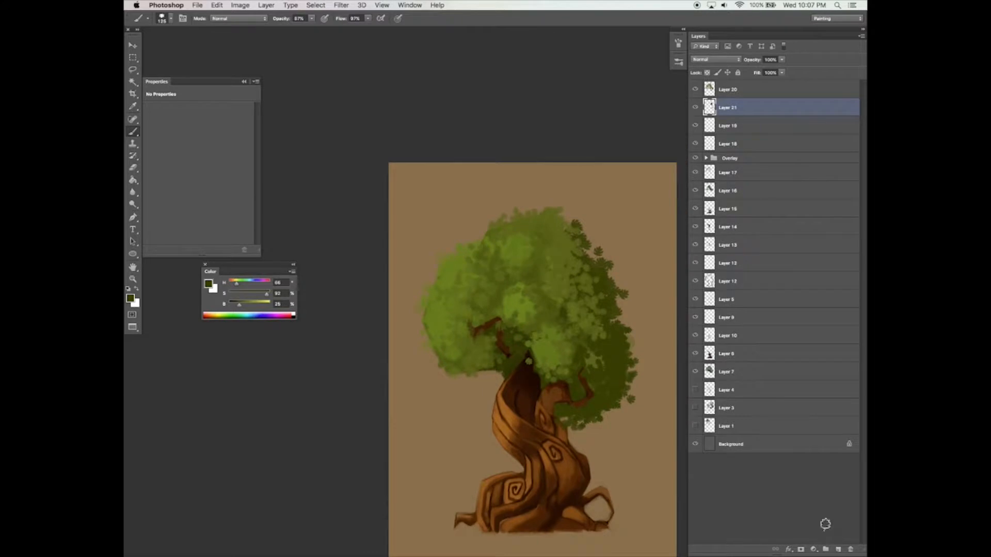
# - Create a new layer, dab near-black green leaves inside the canopy's middle, and set the layer opacity to 72%
pyautogui.click(838, 549)
pyautogui.moveTo(233, 308); pyautogui.dragTo(230, 308)
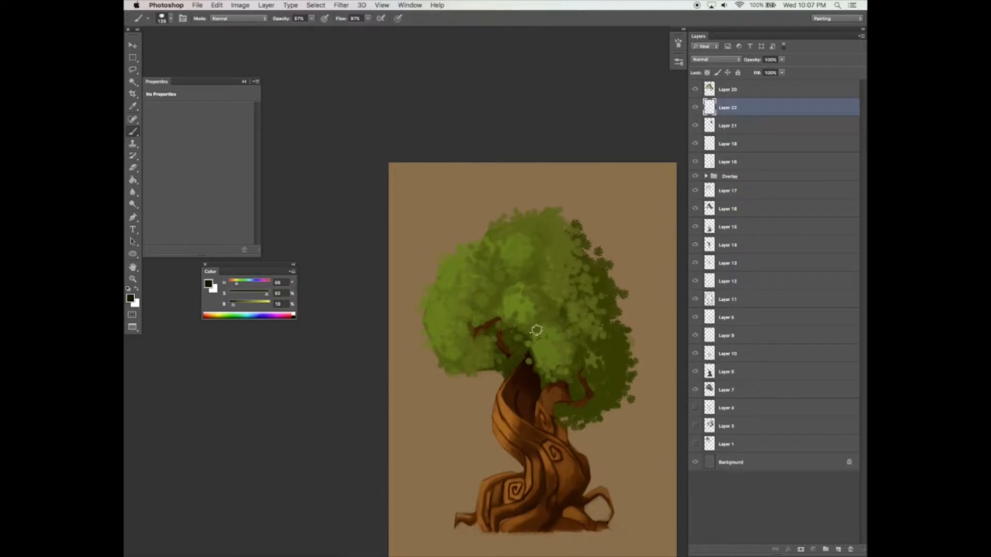
pyautogui.click(520, 316)
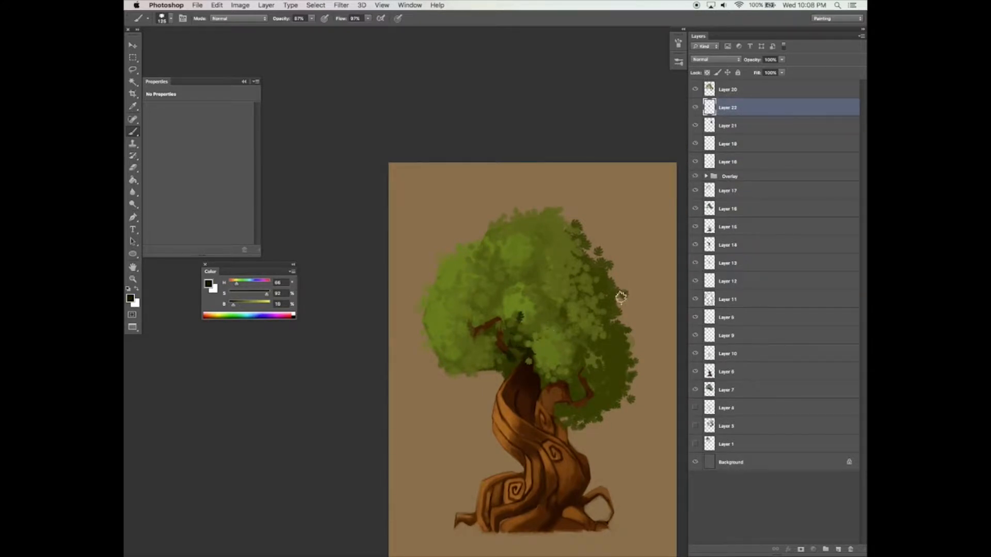
pyautogui.click(780, 60)
pyautogui.moveTo(772, 71); pyautogui.dragTo(771, 71)
pyautogui.click(513, 358)
# - Set the leaf brush's scatter to 17% and paint near-black shadow leaves under the foliage, around the right branch and inside the canopy
pyautogui.click(679, 44)
pyautogui.click(516, 79)
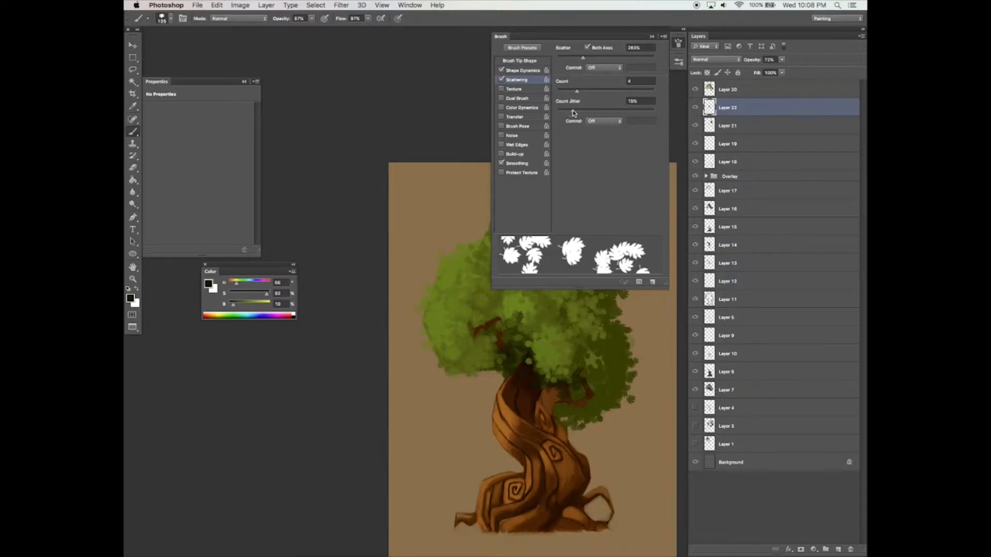
pyautogui.click(651, 36)
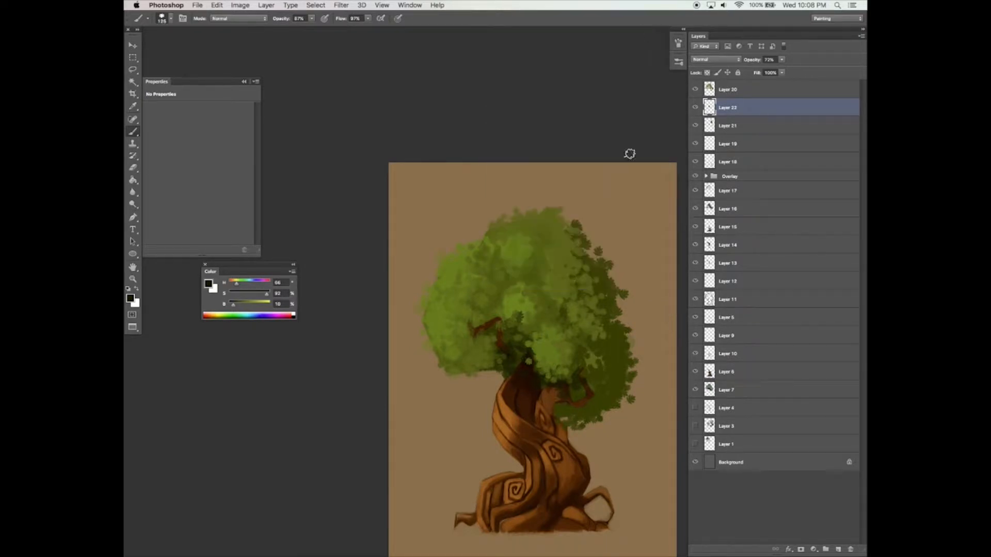
pyautogui.moveTo(545, 379); pyautogui.dragTo(573, 395)
pyautogui.moveTo(585, 350)
pyautogui.mouseDown()
pyautogui.moveTo(588, 385)
pyautogui.moveTo(611, 378)
pyautogui.mouseUp()
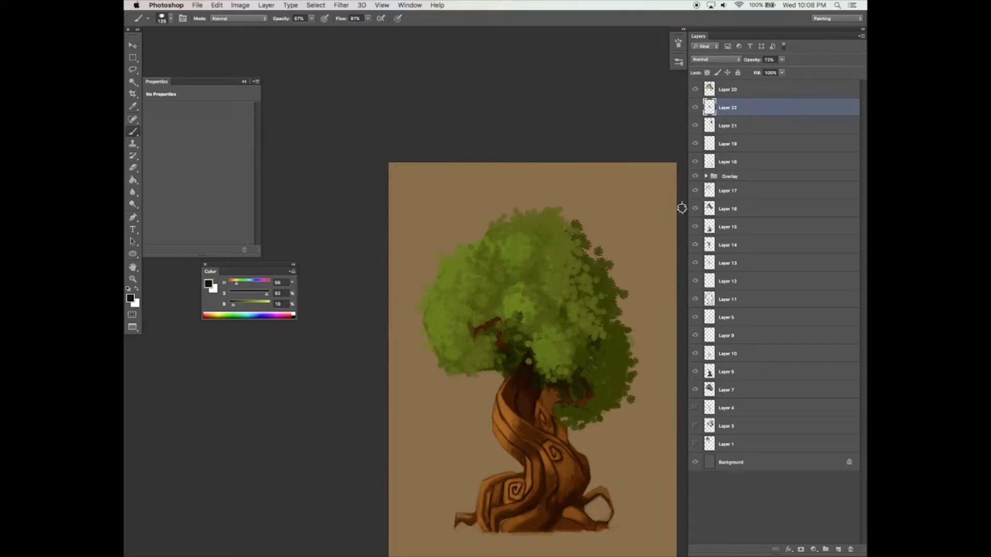
pyautogui.moveTo(567, 314)
pyautogui.mouseDown()
pyautogui.moveTo(568, 273)
pyautogui.moveTo(585, 265)
pyautogui.mouseUp()
pyautogui.moveTo(632, 425); pyautogui.dragTo(631, 443)
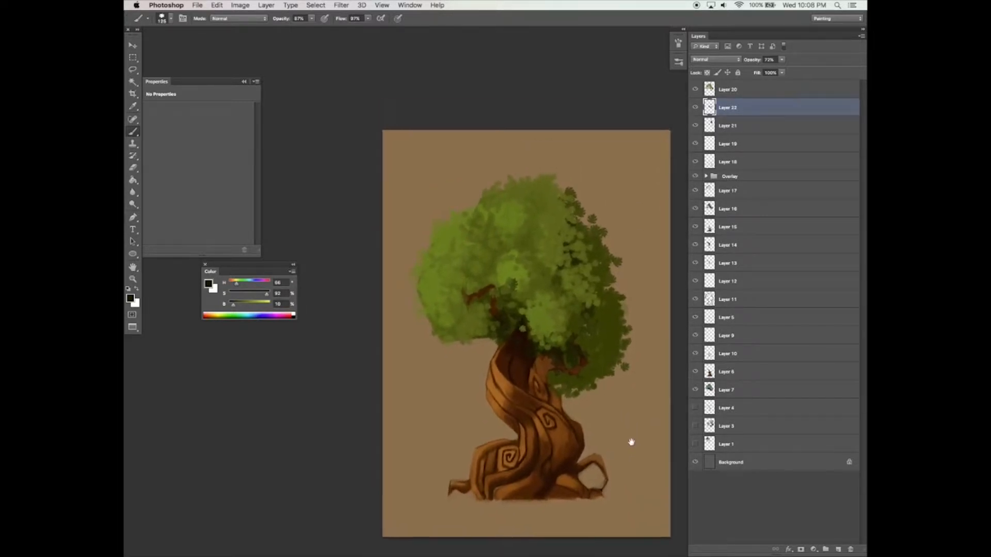
# - Create a new layer above Layer 20 and sample the light green of the middle highlight
pyautogui.click(761, 93)
pyautogui.click(839, 548)
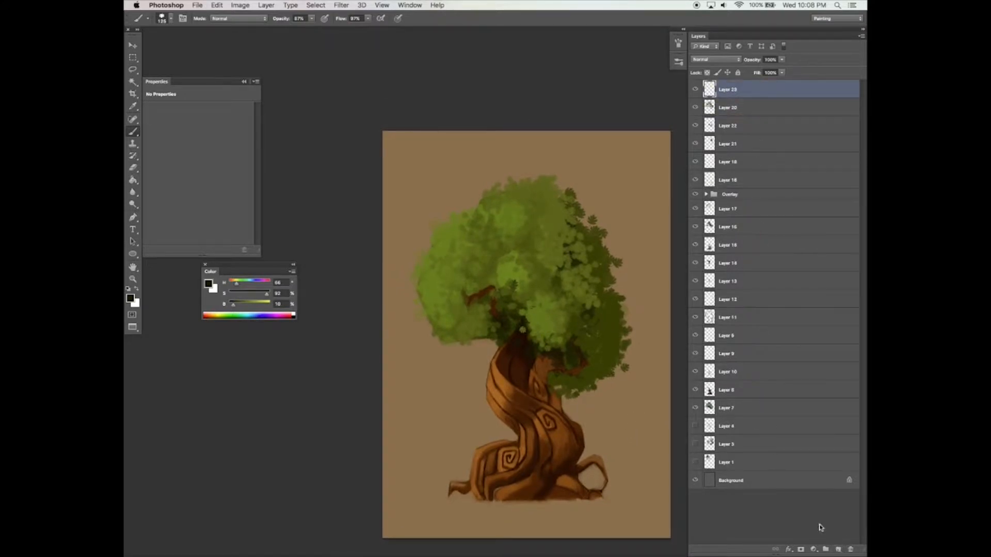
pyautogui.keyDown('alt'); pyautogui.click(511, 270); pyautogui.keyUp('alt')
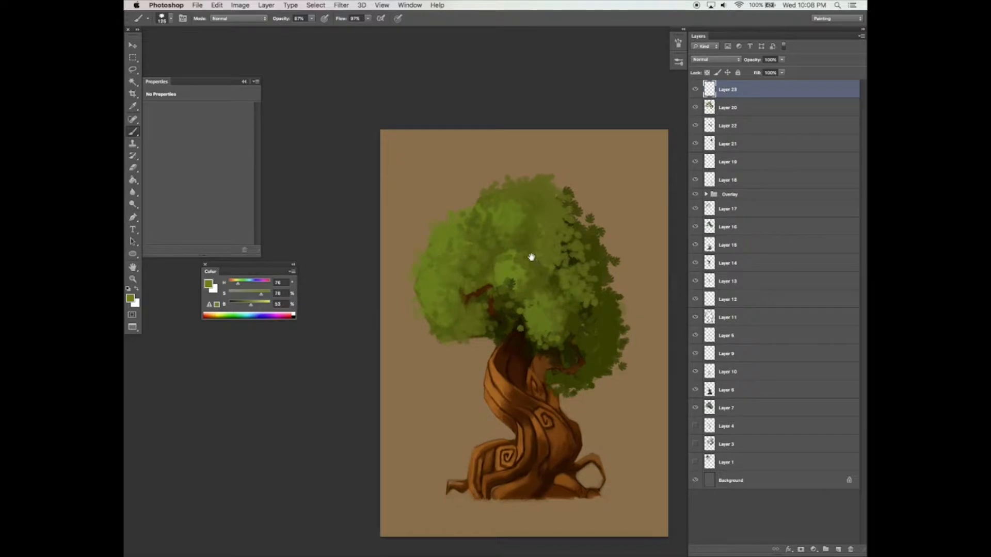
# - Make Layer 19 the active layer and return to the Brush tool
pyautogui.scroll(-3, 531, 261)
pyautogui.hscroll(2, 531, 261)
pyautogui.press('v')
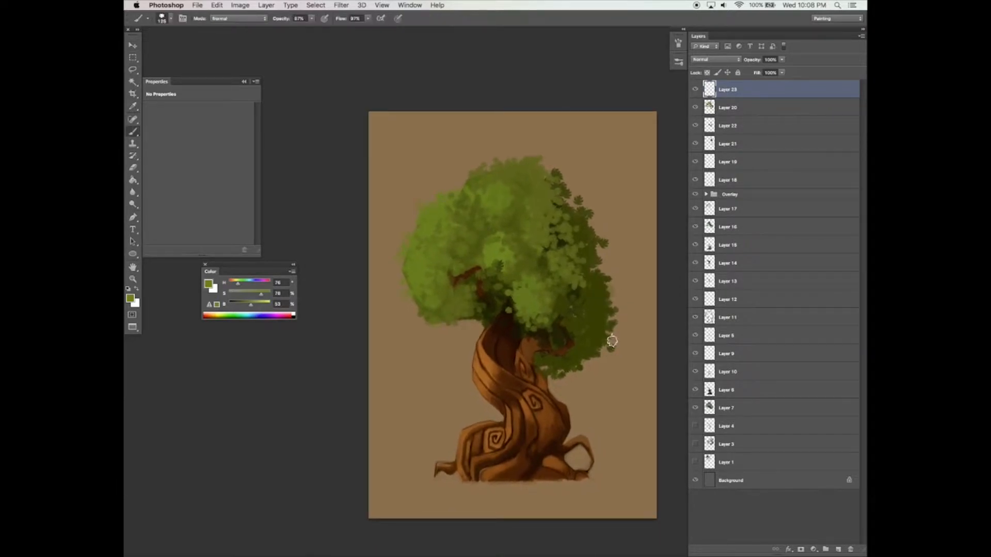
pyautogui.scroll(-1, 611, 356)
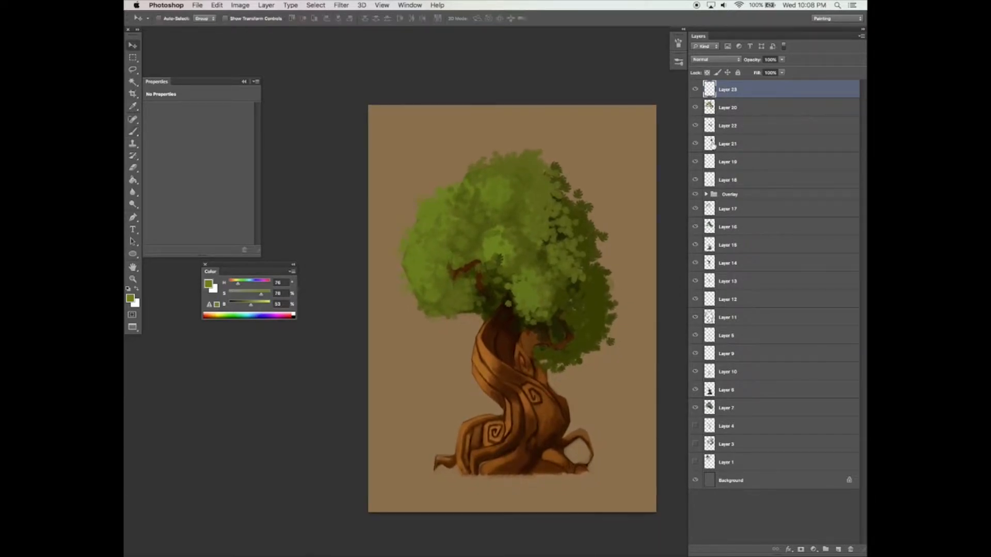
pyautogui.click(733, 180)
pyautogui.click(743, 162)
pyautogui.press('b')
# - Turn off the leaf brush's Scattering and open its tip shape settings
pyautogui.click(678, 44)
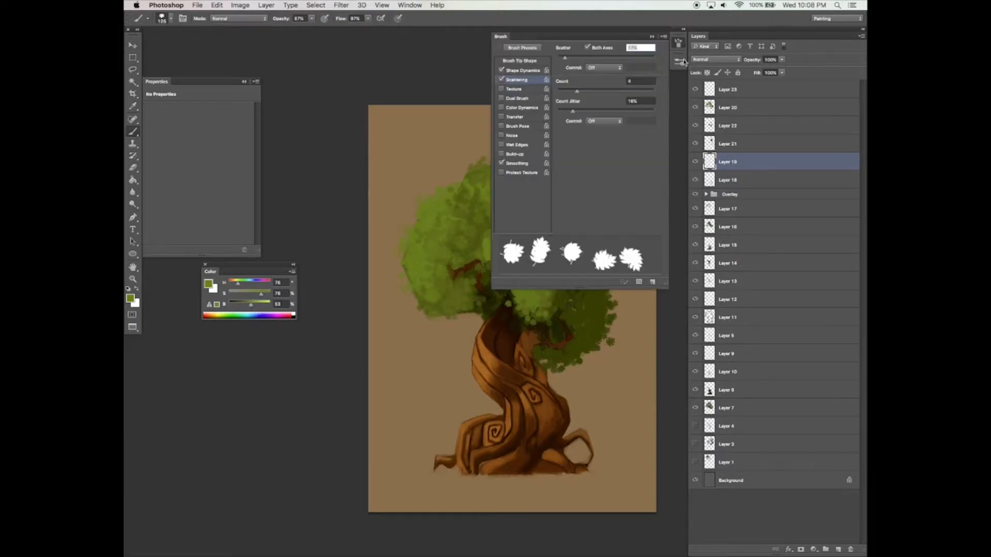
pyautogui.click(501, 80)
pyautogui.click(502, 71)
pyautogui.click(520, 61)
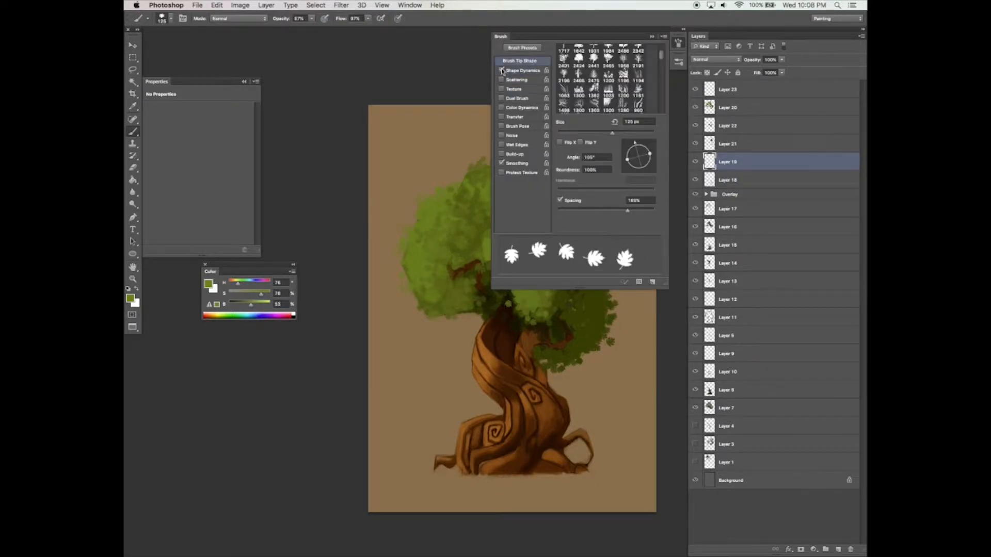
# - Reset the brush presets, replacing the current brushes with the default set, and browse them
pyautogui.click(679, 62)
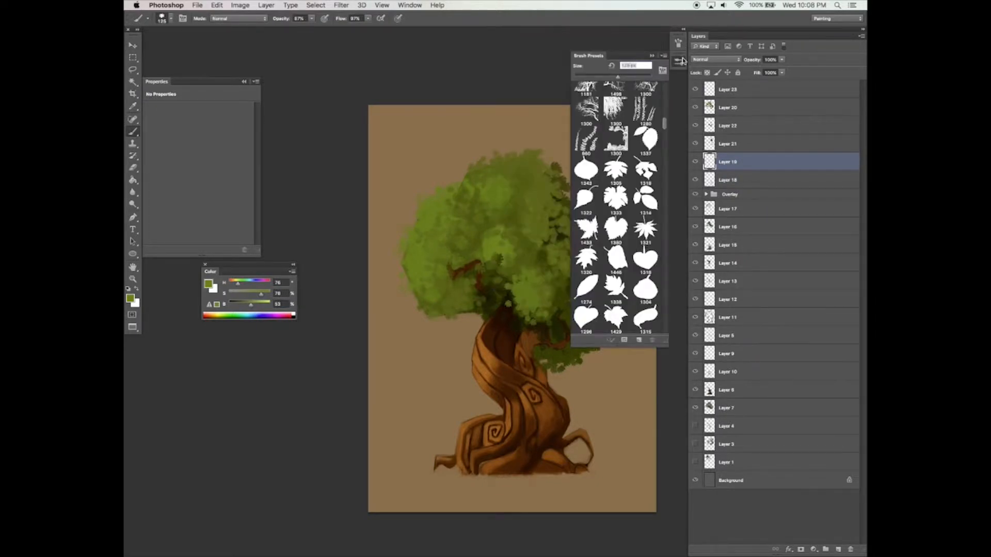
pyautogui.click(663, 56)
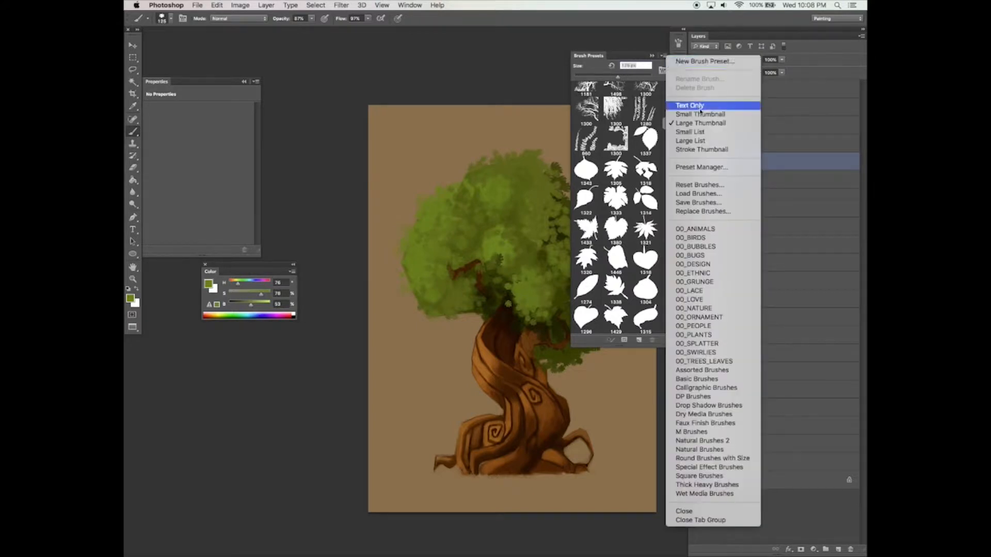
pyautogui.click(701, 186)
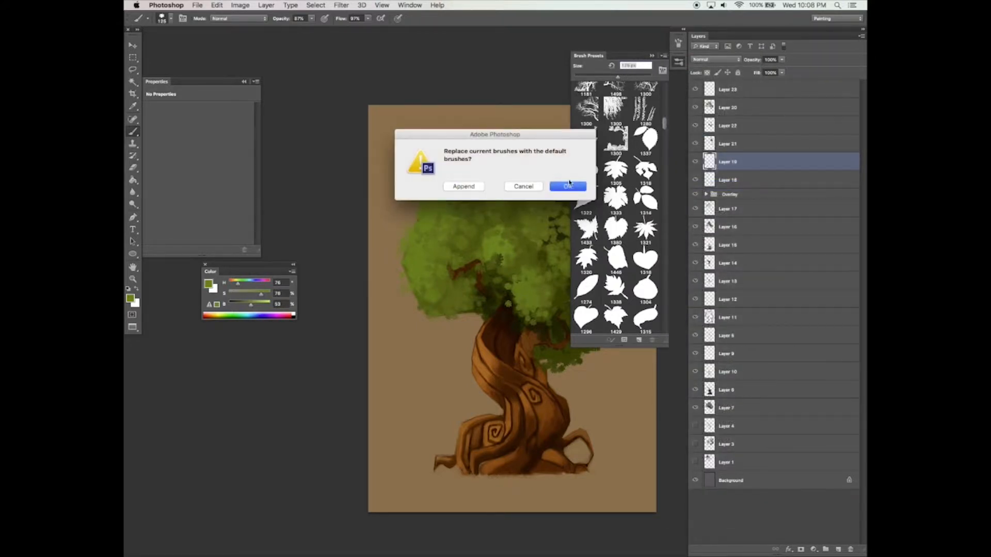
pyautogui.click(567, 184)
pyautogui.scroll(10, 669, 253)
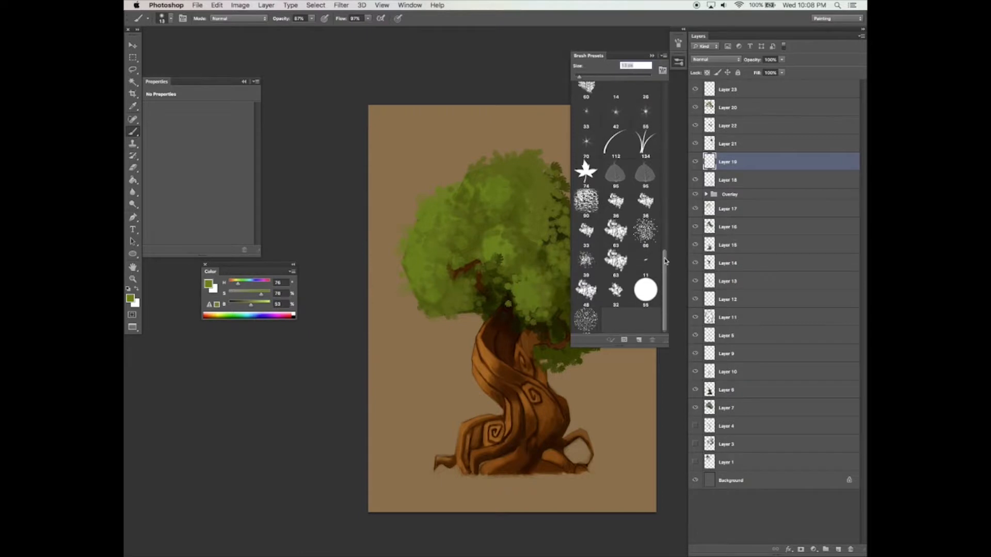
# - Choose a default brush tip and enable Dual Brush with 16% spacing and a size of 84 px
pyautogui.click(679, 44)
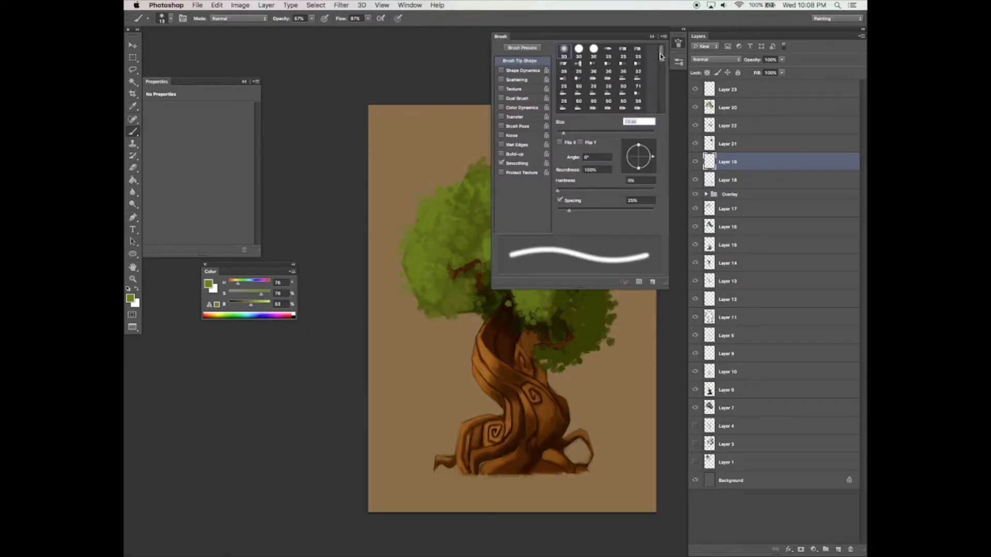
pyautogui.click(593, 52)
pyautogui.click(530, 97)
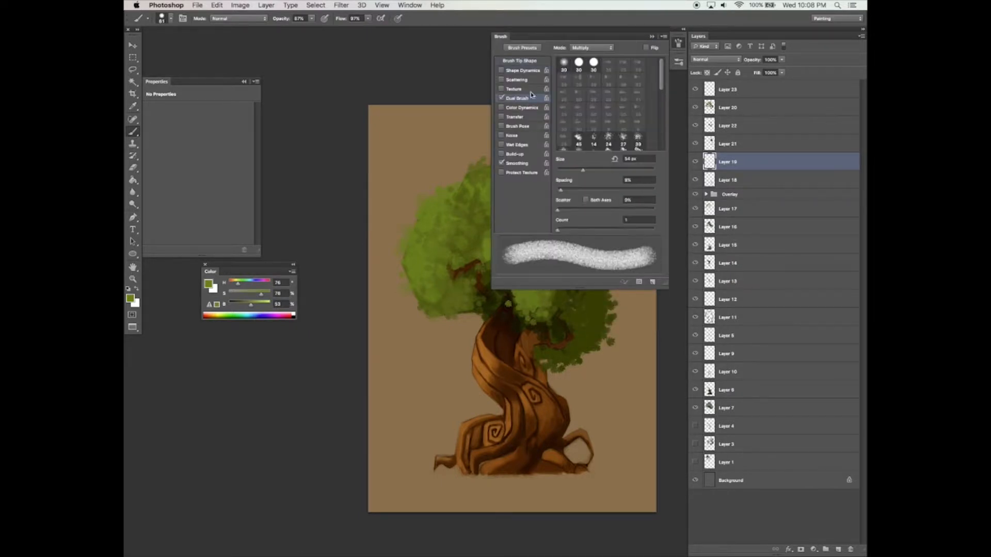
pyautogui.moveTo(570, 189); pyautogui.dragTo(564, 190)
pyautogui.click(601, 171)
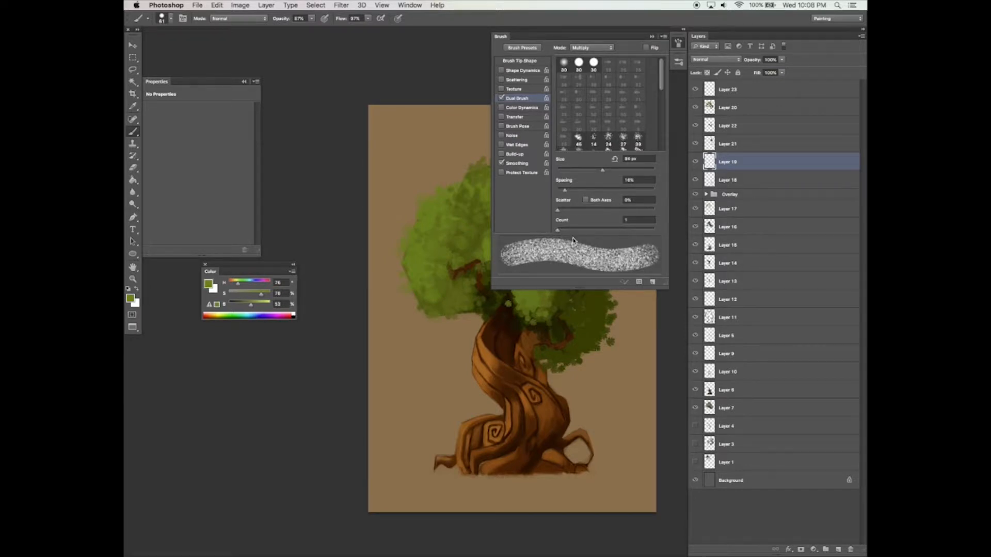
# - Compare the painting with Layer 19 hidden and shown
pyautogui.click(652, 36)
pyautogui.click(696, 163)
pyautogui.click(695, 163)
pyautogui.click(696, 162)
pyautogui.click(697, 160)
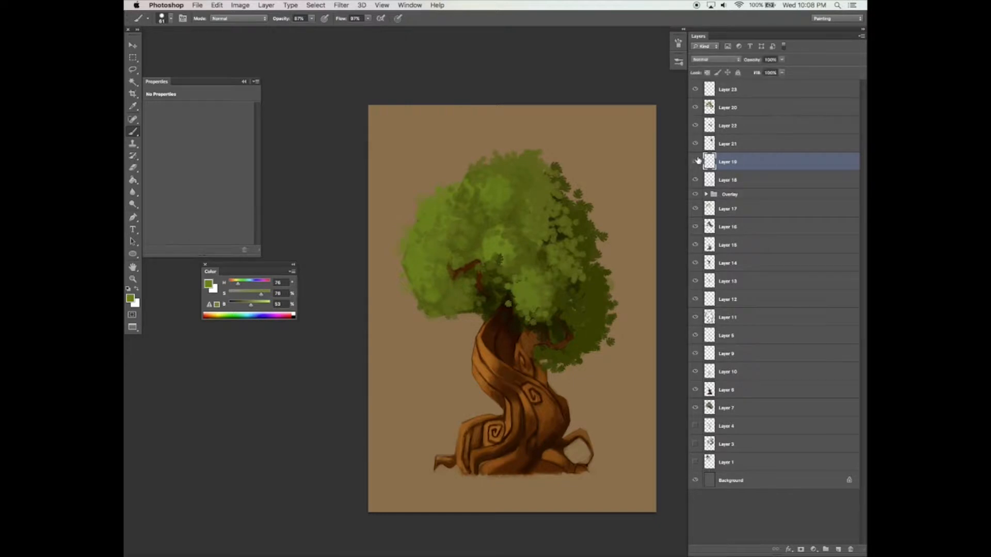
pyautogui.moveTo(624, 310); pyautogui.dragTo(625, 272)
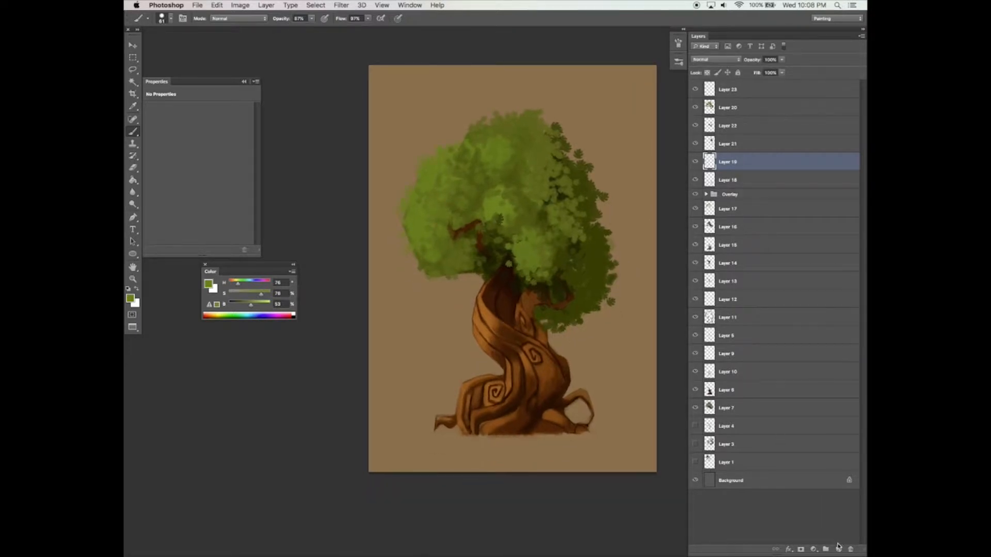
# - Add a new layer above Layer 19, lower the brush opacity to 59% and sample a dark brown from the trunk
pyautogui.click(838, 550)
pyautogui.press('z')
pyautogui.moveTo(489, 335); pyautogui.dragTo(498, 338)
pyautogui.press('b')
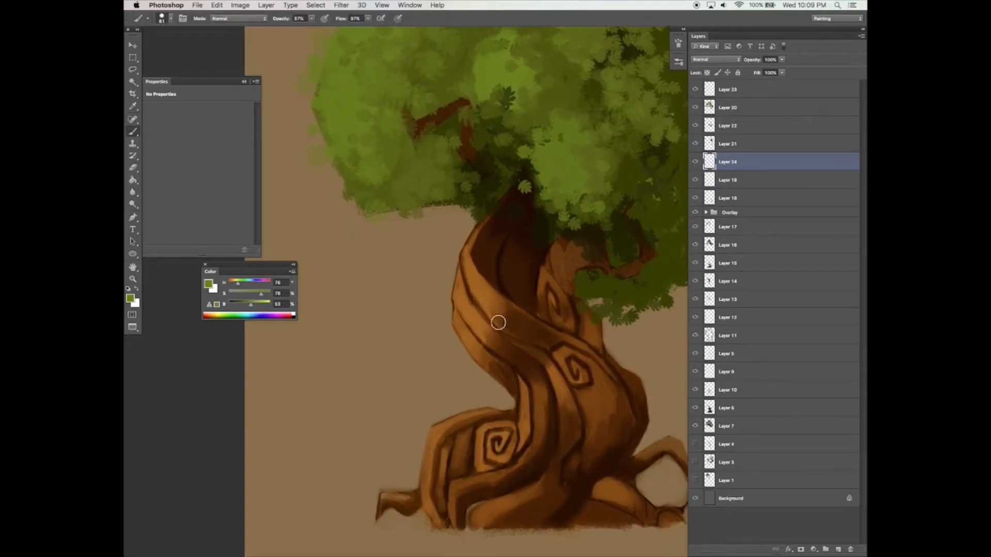
pyautogui.keyDown('alt'); pyautogui.click(496, 330); pyautogui.keyUp('alt')
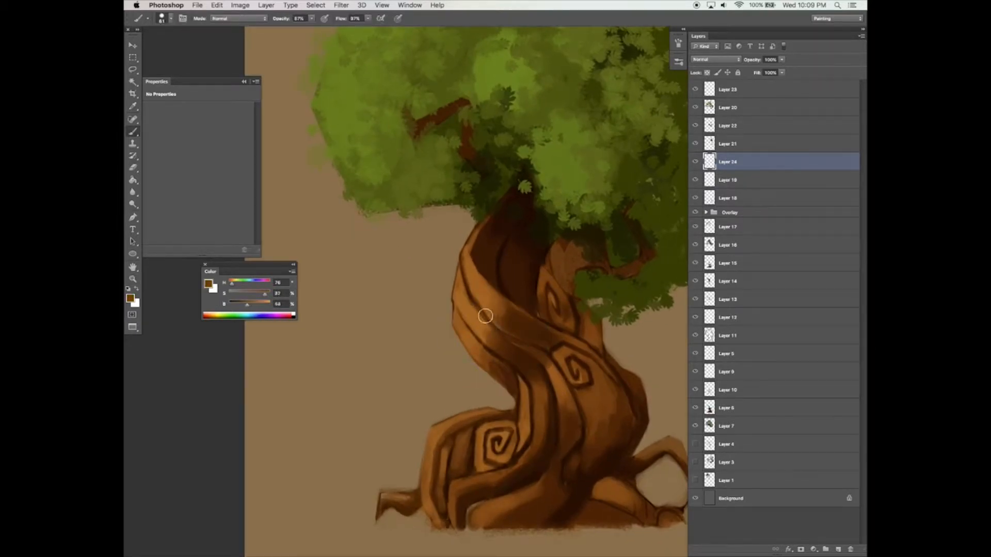
pyautogui.click(311, 19)
pyautogui.press('Return')
pyautogui.keyDown('alt'); pyautogui.click(496, 222); pyautogui.keyUp('alt')
# - Choose the 59 px textured tip for the dual brush, raise its size and spacing to 10%, and turn Dual Brush off
pyautogui.click(678, 43)
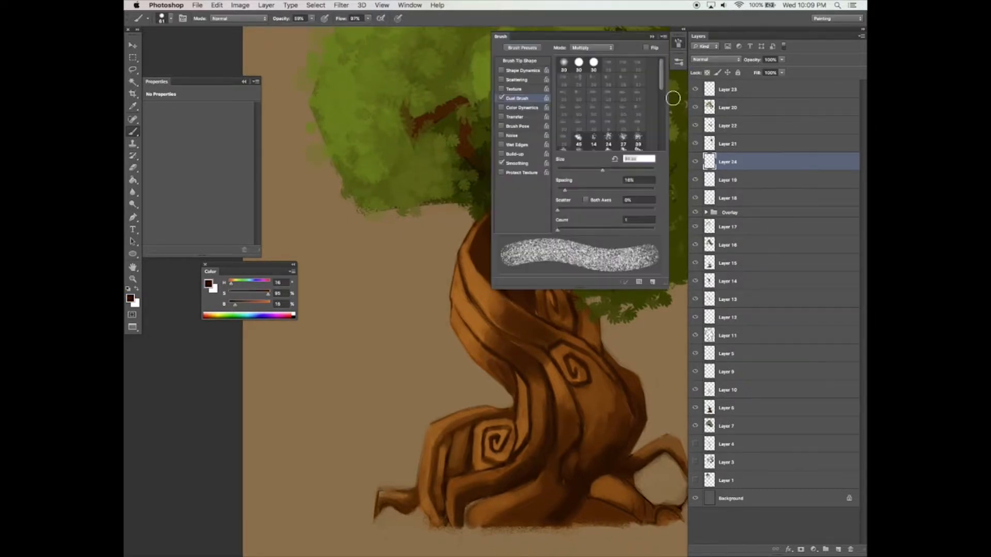
pyautogui.moveTo(661, 84); pyautogui.dragTo(661, 98)
pyautogui.click(580, 115)
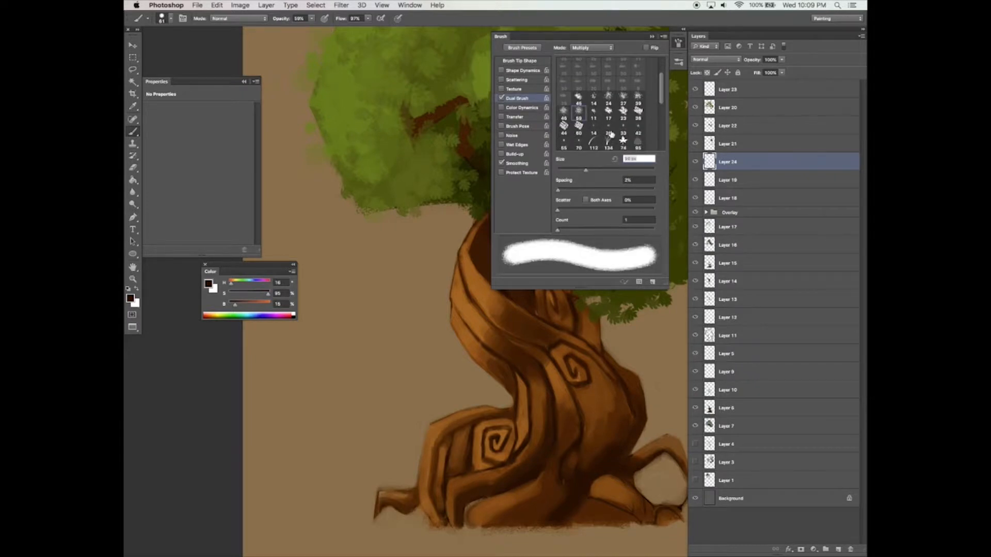
pyautogui.moveTo(559, 191)
pyautogui.mouseDown()
pyautogui.moveTo(563, 181)
pyautogui.moveTo(562, 189)
pyautogui.mouseUp()
pyautogui.click(594, 170)
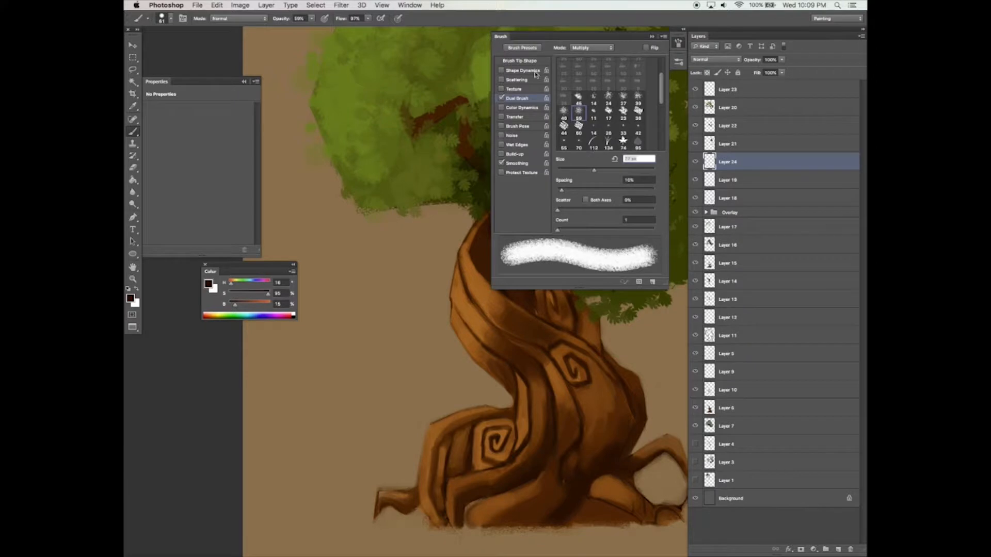
pyautogui.click(501, 98)
# - Use the 59 px textured tip as the main brush, and re-enable Dual Brush with a larger size and 22% spacing
pyautogui.click(521, 61)
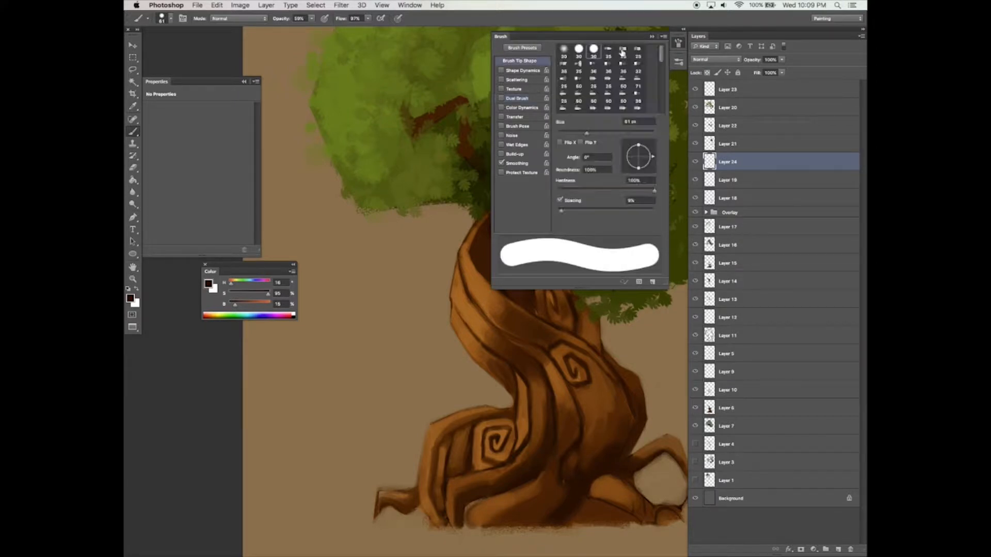
pyautogui.click(581, 108)
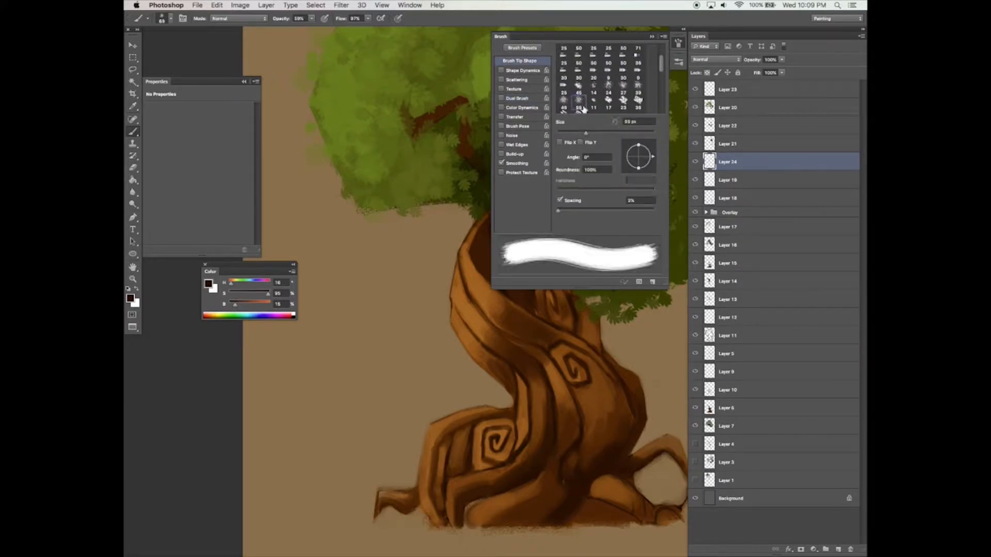
pyautogui.moveTo(589, 133); pyautogui.dragTo(591, 133)
pyautogui.click(521, 98)
pyautogui.moveTo(593, 169)
pyautogui.mouseDown()
pyautogui.moveTo(607, 169)
pyautogui.moveTo(568, 191)
pyautogui.mouseUp()
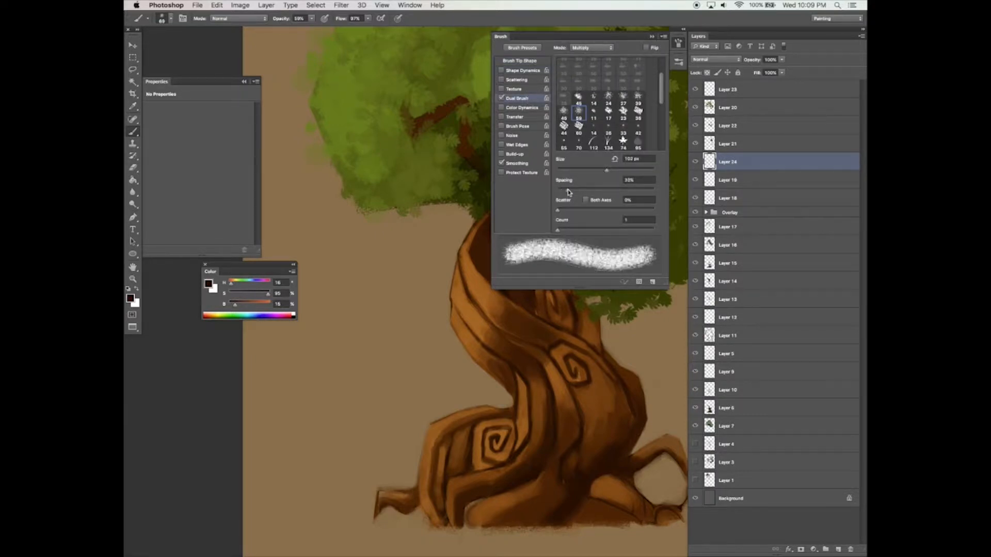
pyautogui.click(652, 37)
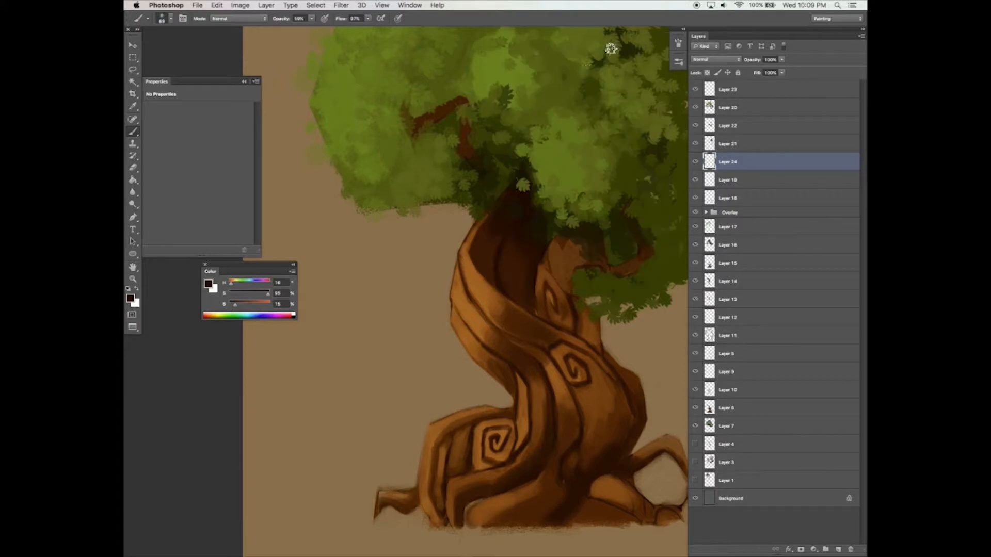
# - Sample the trunk hollow's dark brown, desaturate it to nearly black and paint shadow into the upper hollow
pyautogui.keyDown('alt'); pyautogui.click(486, 241); pyautogui.keyUp('alt')
pyautogui.keyDown('alt'); pyautogui.click(516, 197); pyautogui.keyUp('alt')
pyautogui.click(232, 305)
pyautogui.moveTo(249, 294); pyautogui.dragTo(244, 292)
pyautogui.moveTo(519, 201)
pyautogui.mouseDown()
pyautogui.moveTo(529, 185)
pyautogui.moveTo(493, 224)
pyautogui.mouseUp()
# - Turn off Dual Brush, sample a dark brown from the hollow, and lower the brush to 28% opacity and 49% flow
pyautogui.click(680, 45)
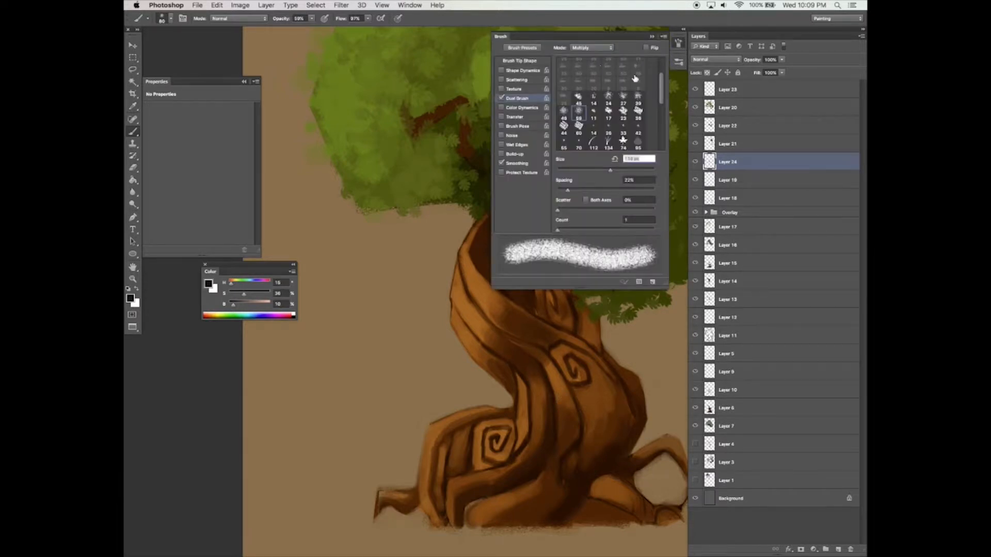
pyautogui.click(502, 98)
pyautogui.click(651, 37)
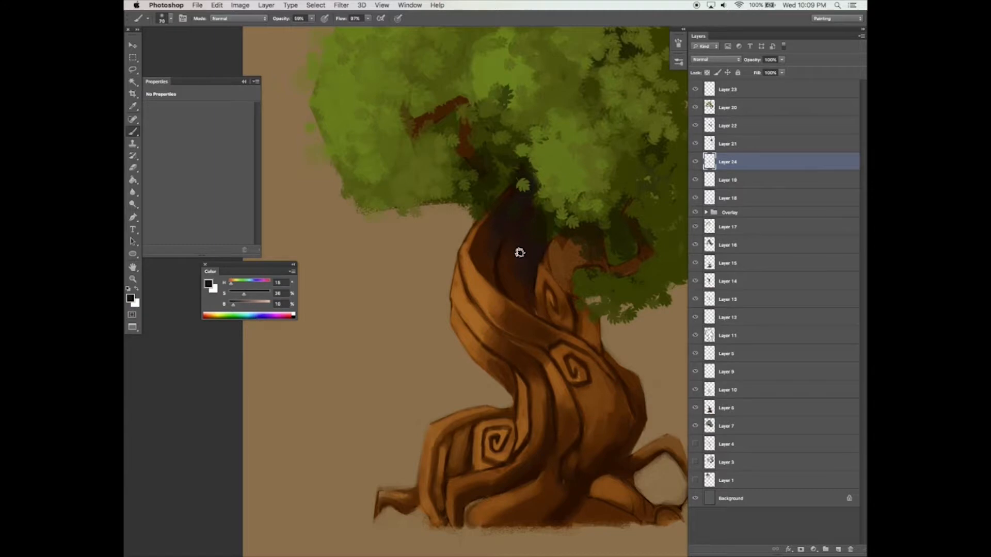
pyautogui.keyDown('alt'); pyautogui.click(515, 284); pyautogui.keyUp('alt')
pyautogui.moveTo(312, 19); pyautogui.dragTo(297, 30)
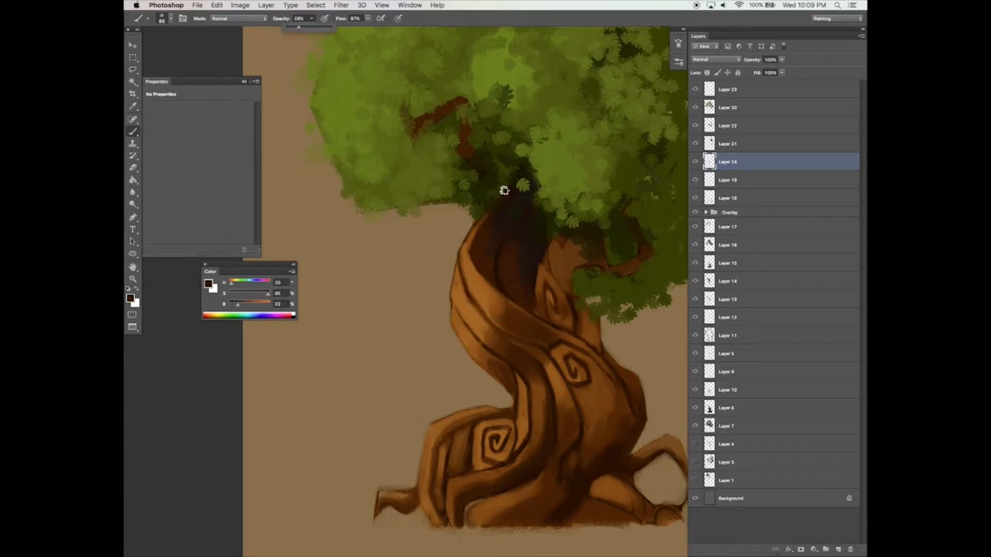
pyautogui.moveTo(369, 20); pyautogui.dragTo(347, 29)
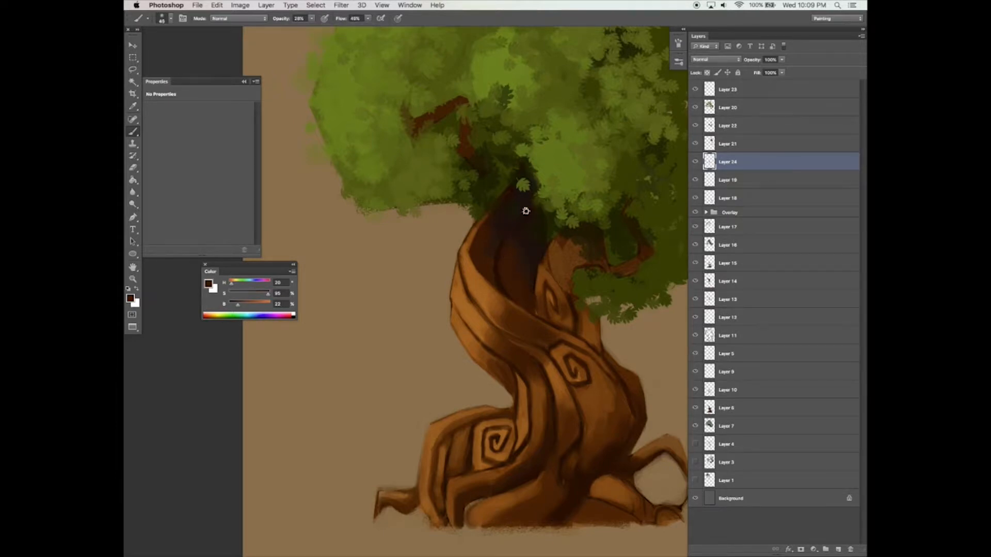
# - Deepen the shadow inside the trunk hollow with a larger brush in a sampled, less saturated dark tone
pyautogui.keyDown('alt'); pyautogui.click(505, 206); pyautogui.keyUp('alt')
pyautogui.moveTo(246, 293); pyautogui.dragTo(244, 294)
pyautogui.press(']')
pyautogui.press(']')
pyautogui.press(']')
pyautogui.press(']')
pyautogui.moveTo(521, 208)
pyautogui.mouseDown()
pyautogui.moveTo(503, 248)
pyautogui.moveTo(508, 220)
pyautogui.moveTo(490, 250)
pyautogui.moveTo(519, 257)
pyautogui.moveTo(524, 234)
pyautogui.moveTo(520, 276)
pyautogui.moveTo(538, 242)
pyautogui.moveTo(525, 285)
pyautogui.moveTo(552, 311)
pyautogui.moveTo(531, 254)
pyautogui.moveTo(515, 263)
pyautogui.moveTo(538, 293)
pyautogui.moveTo(537, 233)
pyautogui.moveTo(530, 296)
pyautogui.moveTo(540, 297)
pyautogui.moveTo(535, 219)
pyautogui.moveTo(503, 221)
pyautogui.moveTo(512, 245)
pyautogui.mouseUp()
# - Blend sampled browns into the lower part of the hollow and erase excess paint along its left rim
pyautogui.keyDown('alt'); pyautogui.click(513, 287); pyautogui.keyUp('alt')
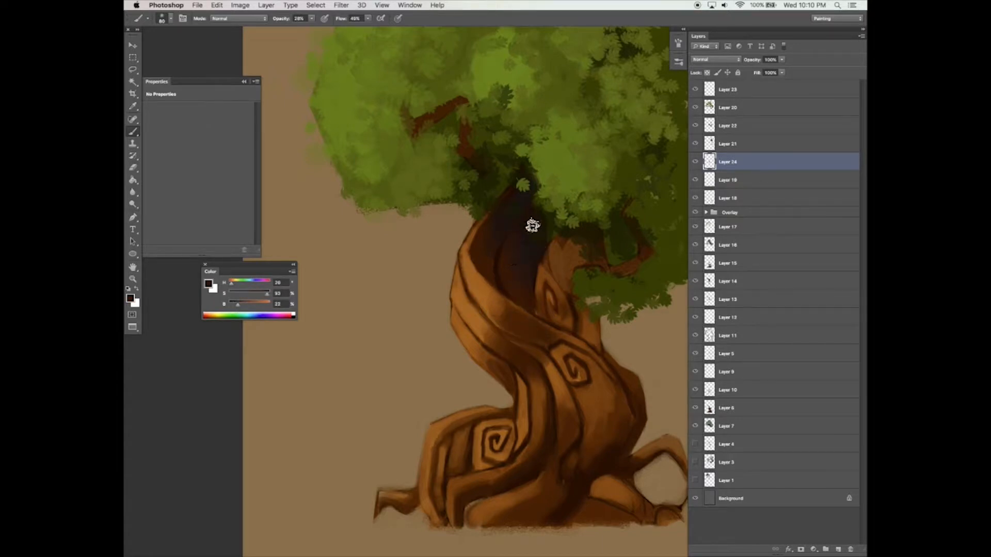
pyautogui.keyDown('alt'); pyautogui.click(545, 269); pyautogui.keyUp('alt')
pyautogui.moveTo(521, 286)
pyautogui.mouseDown()
pyautogui.moveTo(525, 299)
pyautogui.moveTo(516, 283)
pyautogui.mouseUp()
pyautogui.press('[')
pyautogui.press('e')
pyautogui.moveTo(491, 222); pyautogui.dragTo(487, 217)
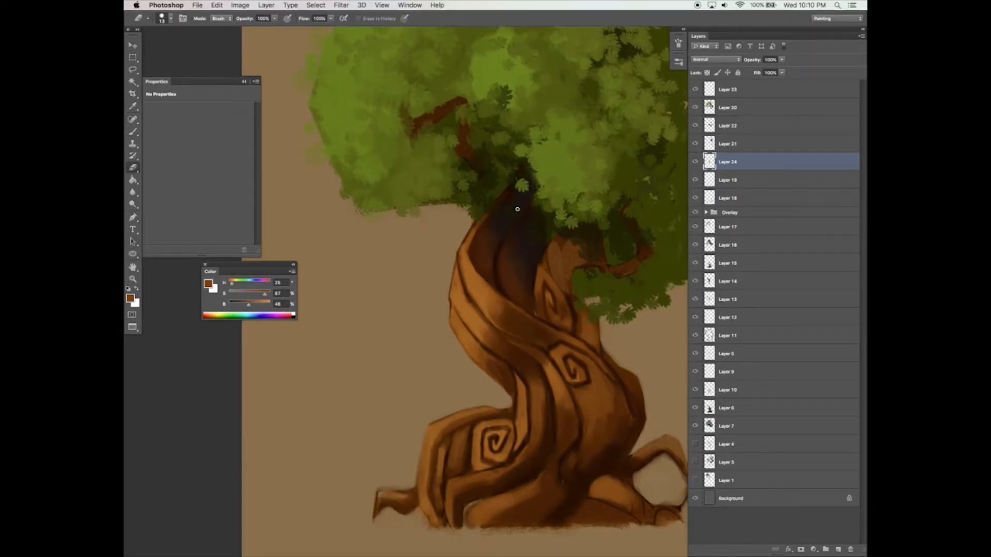
# - Paint reddish-brown wood grain streaks inside the hollow with sampled trunk colors at 12% opacity
pyautogui.scroll(5, 504, 233)
pyautogui.press('b')
pyautogui.keyDown('alt'); pyautogui.click(480, 283); pyautogui.keyUp('alt')
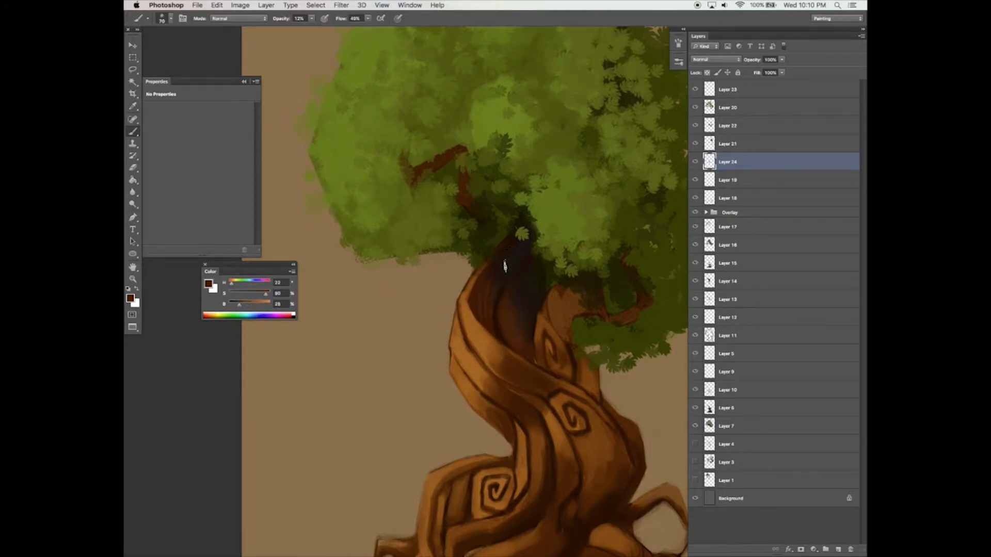
pyautogui.press(']')
pyautogui.keyDown('alt'); pyautogui.click(485, 326); pyautogui.keyUp('alt')
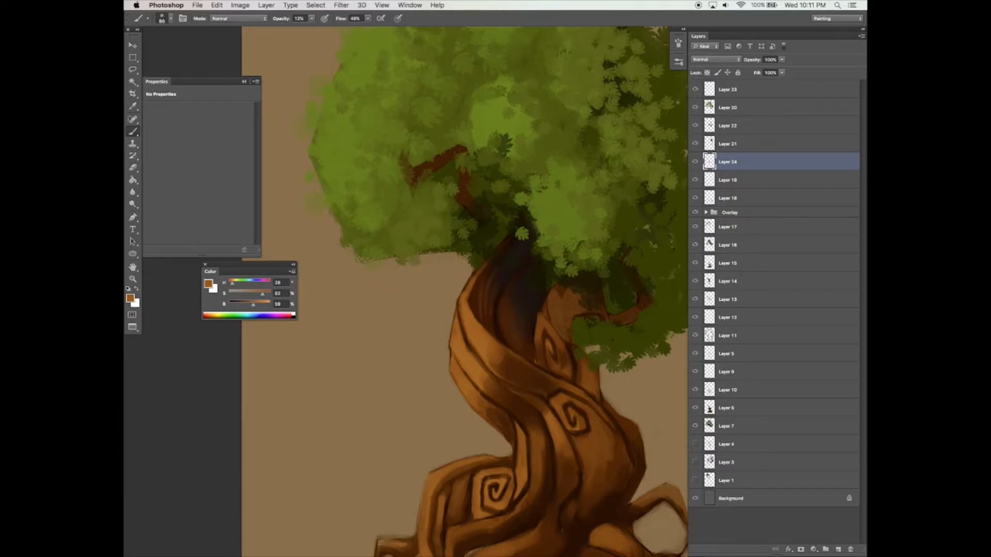
# - Erase stray paint along the hollow's right side and touch up the grain between erasures
pyautogui.press('e')
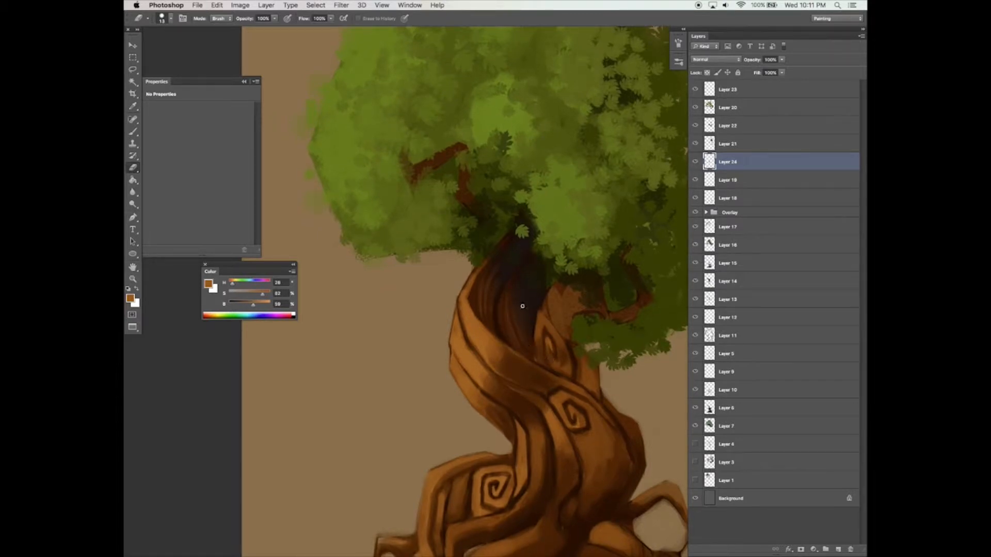
pyautogui.moveTo(544, 277); pyautogui.dragTo(531, 312)
pyautogui.press('z')
pyautogui.keyDown('alt'); pyautogui.click(533, 313); pyautogui.keyUp('alt')
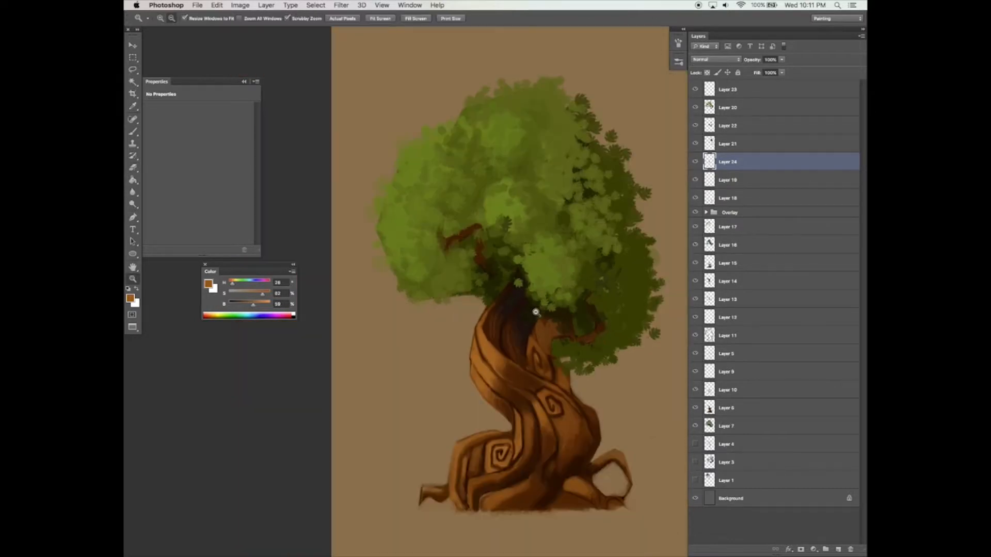
pyautogui.click(530, 316)
pyautogui.press('e')
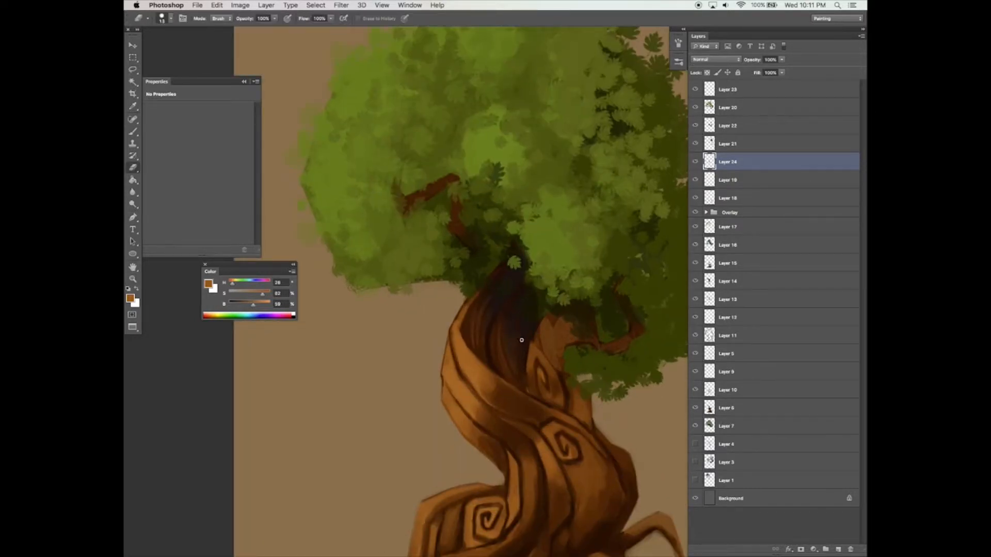
pyautogui.press('b')
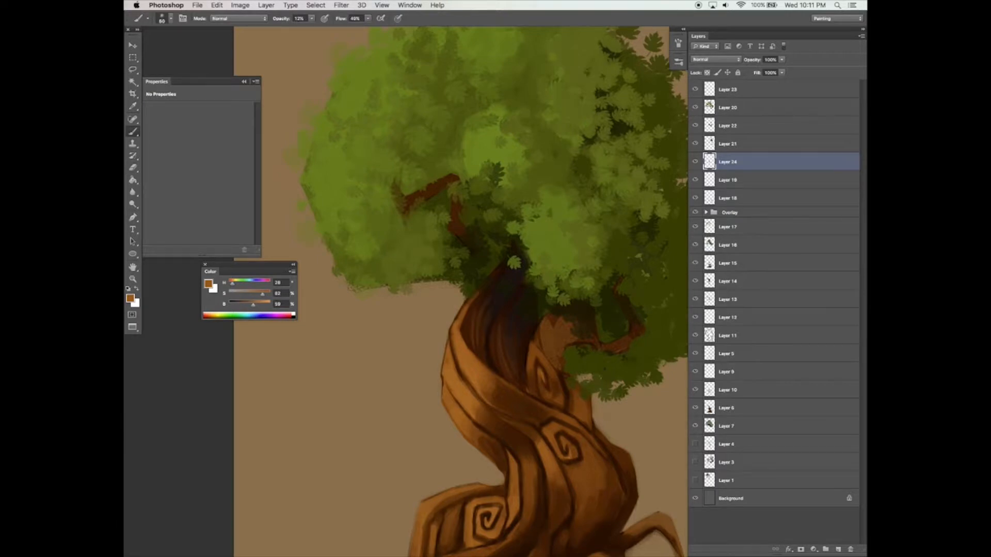
pyautogui.press('e')
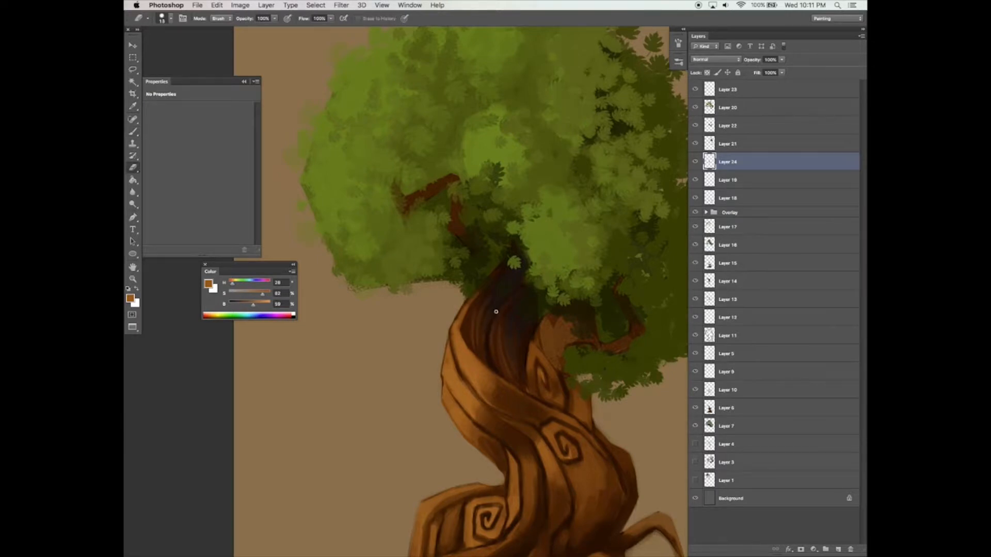
pyautogui.moveTo(535, 299)
pyautogui.mouseDown()
pyautogui.moveTo(538, 289)
pyautogui.moveTo(537, 298)
pyautogui.mouseUp()
# - Refine the hollow's grain with low-opacity strokes and darken its lower edge with a sampled near-black brown
pyautogui.press('b')
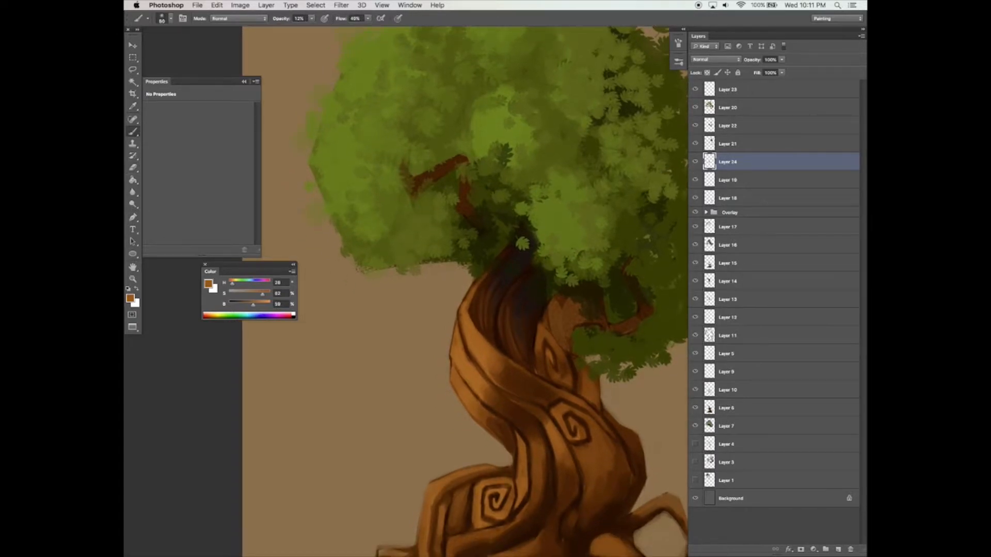
pyautogui.moveTo(490, 277); pyautogui.dragTo(491, 277)
pyautogui.press('e')
pyautogui.press('b')
pyautogui.keyDown('alt'); pyautogui.click(499, 325); pyautogui.keyUp('alt')
pyautogui.keyDown('alt'); pyautogui.click(496, 321); pyautogui.keyUp('alt')
pyautogui.moveTo(539, 358)
pyautogui.mouseDown()
pyautogui.moveTo(538, 294)
pyautogui.moveTo(530, 358)
pyautogui.mouseUp()
# - Choose a new main tip and textured dual brush tip, and flatten the main tip into a thin slanted shape
pyautogui.moveTo(579, 319); pyautogui.dragTo(585, 311)
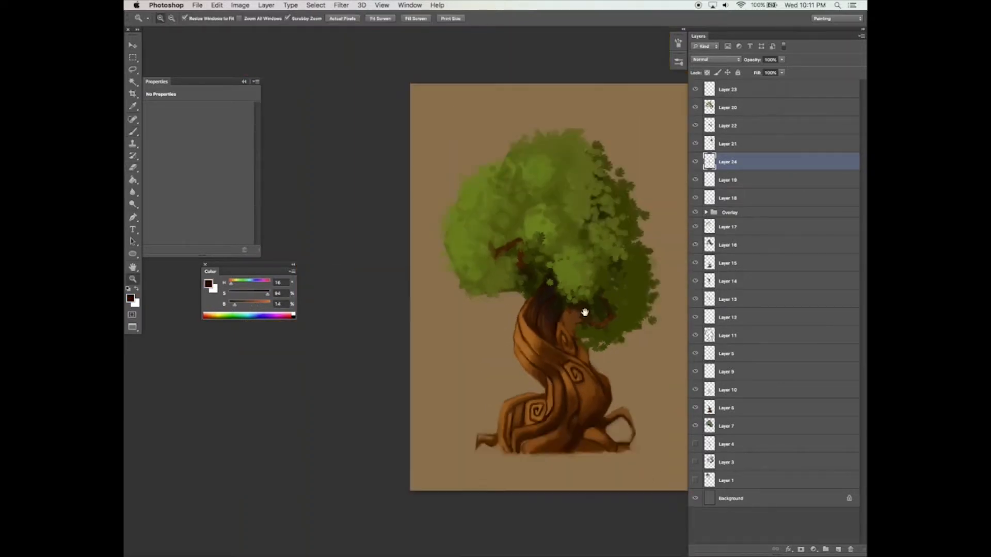
pyautogui.click(585, 311)
pyautogui.press('b')
pyautogui.press('F5')
pyautogui.scroll(-2, 665, 70)
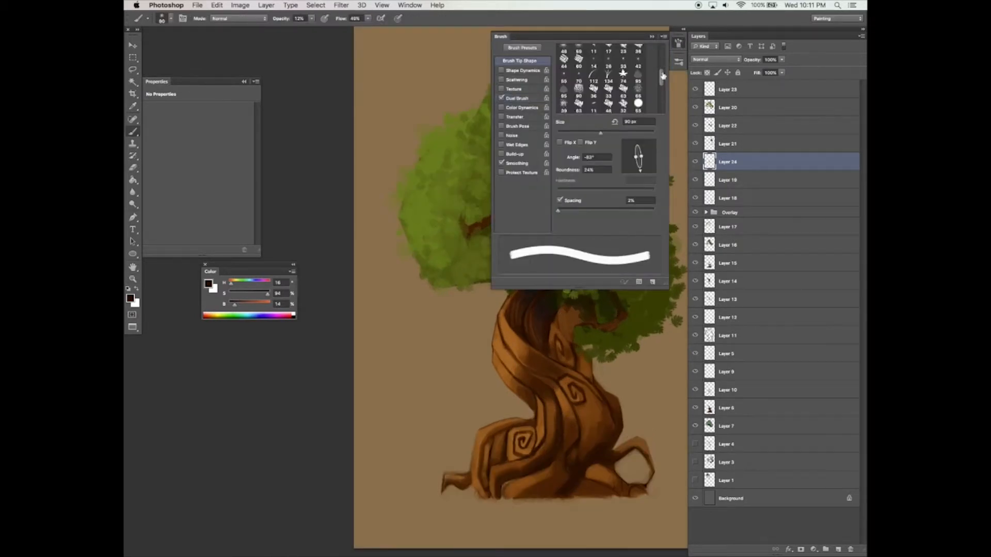
pyautogui.click(517, 98)
pyautogui.scroll(-2, 569, 77)
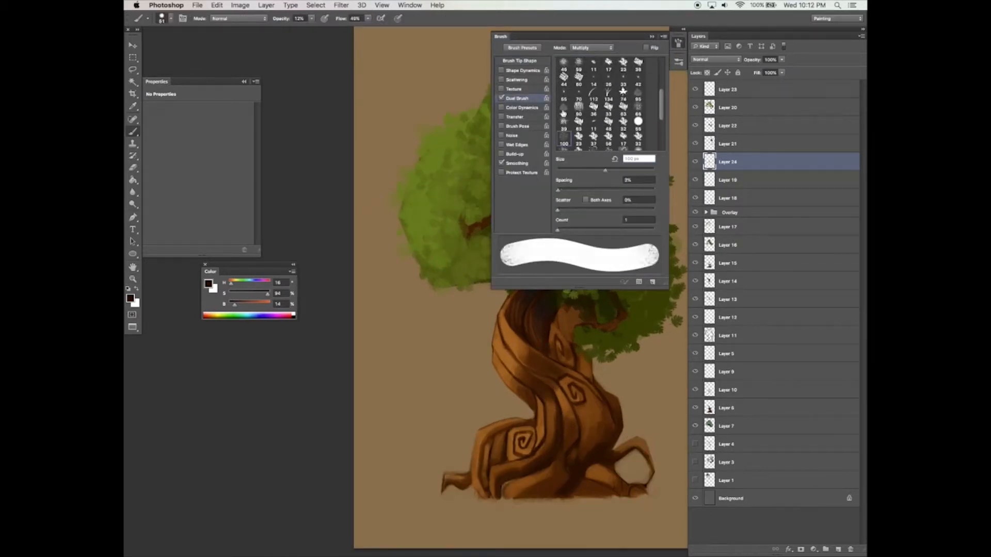
pyautogui.click(569, 77)
pyautogui.click(519, 61)
pyautogui.moveTo(640, 145); pyautogui.dragTo(640, 155)
pyautogui.click(651, 36)
# - Sample a dark brown from the trunk, raise the brush opacity and try a thin grain stroke on the twisting band
pyautogui.moveTo(537, 340); pyautogui.dragTo(530, 332)
pyautogui.keyDown('alt'); pyautogui.click(526, 350); pyautogui.keyUp('alt')
pyautogui.keyDown('alt'); pyautogui.click(516, 330); pyautogui.keyUp('alt')
pyautogui.click(313, 18)
pyautogui.click(496, 324)
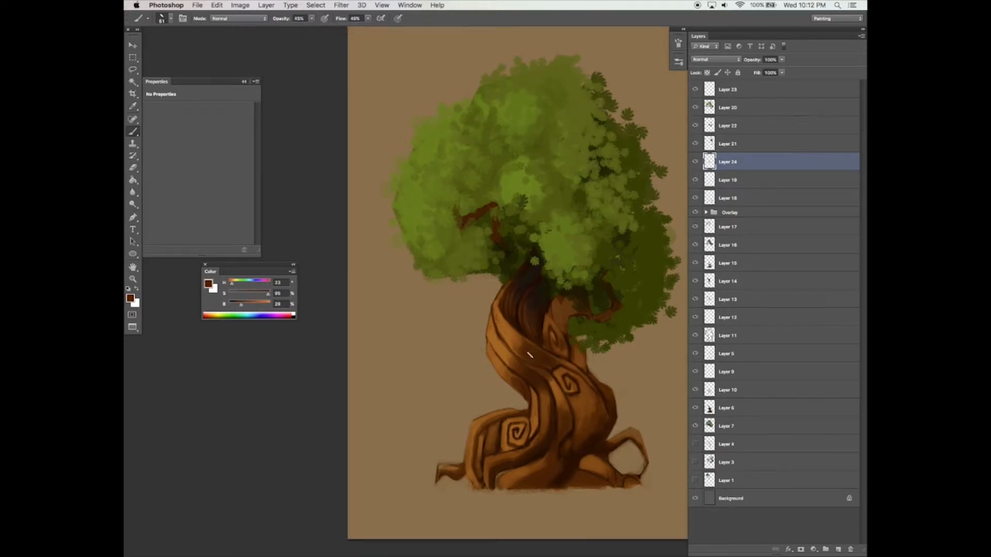
pyautogui.press('super+z')
# - Paint thin dark grain lines on the trunk's upper twisting band and clean them up with the Eraser
pyautogui.press('e')
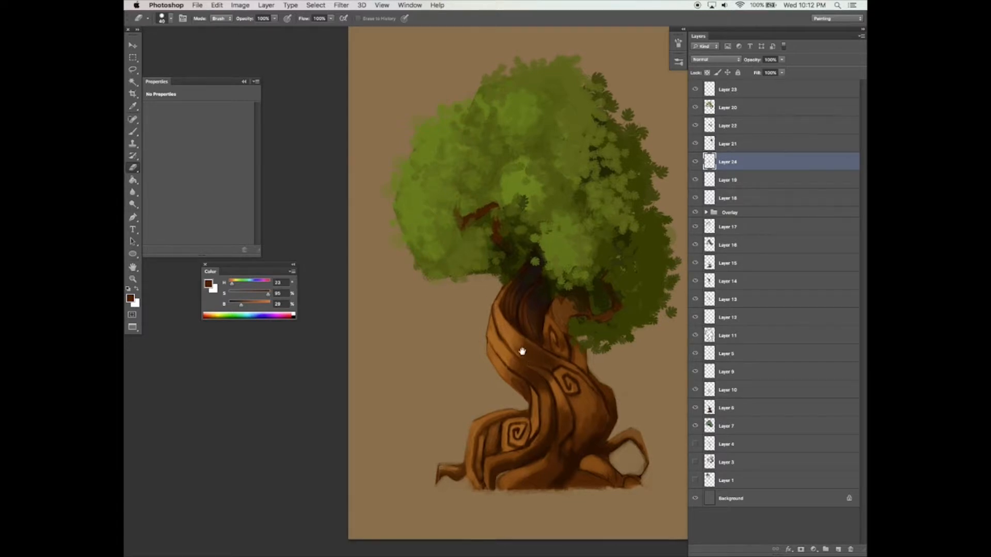
pyautogui.press('b')
pyautogui.press('e')
pyautogui.moveTo(509, 325); pyautogui.dragTo(512, 333)
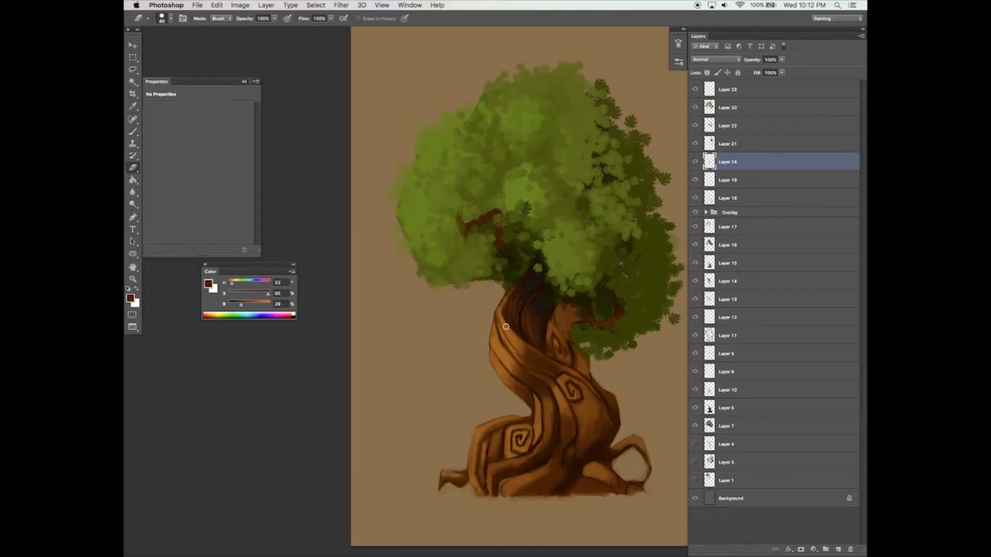
# - Add more dark bark lines down the trunk's left twisting strand, trimming them with the Eraser between strokes
pyautogui.press('b')
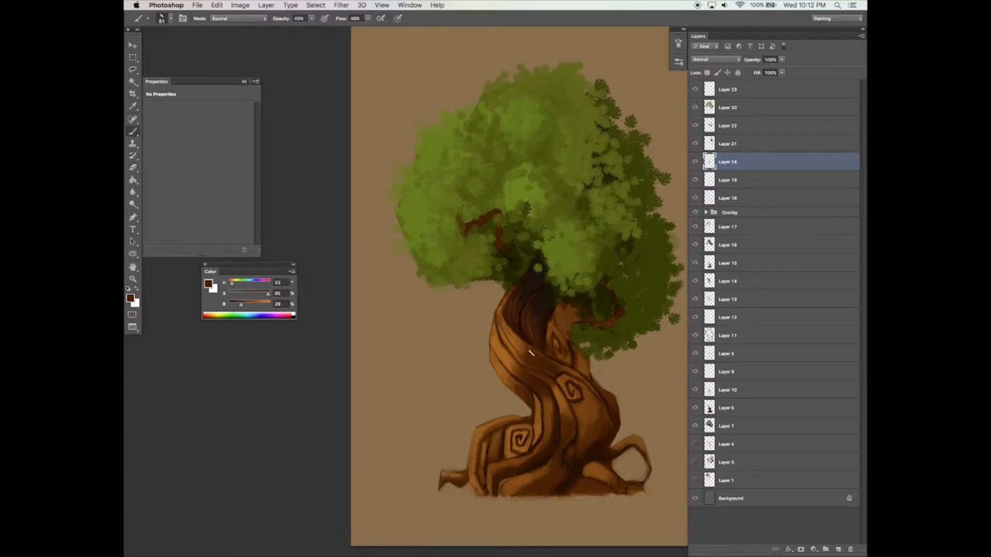
pyautogui.press('e')
pyautogui.press('b')
pyautogui.press('e')
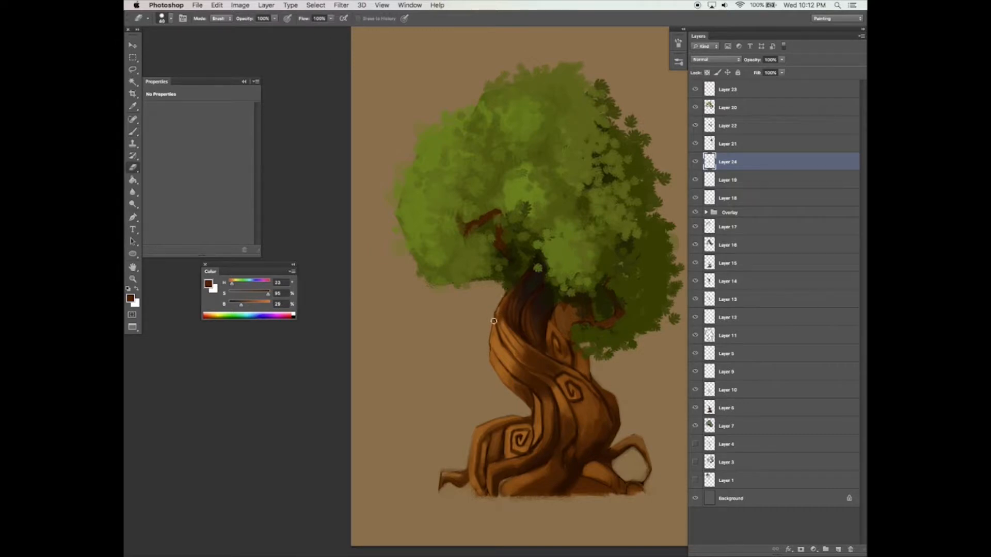
pyautogui.scroll(-1, 531, 286)
pyautogui.press('b')
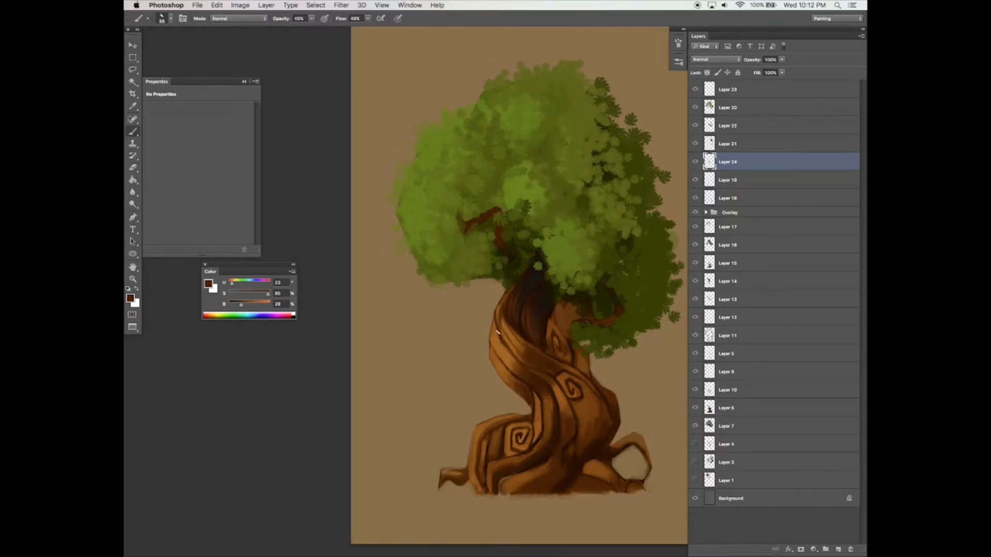
pyautogui.moveTo(495, 330); pyautogui.dragTo(502, 347)
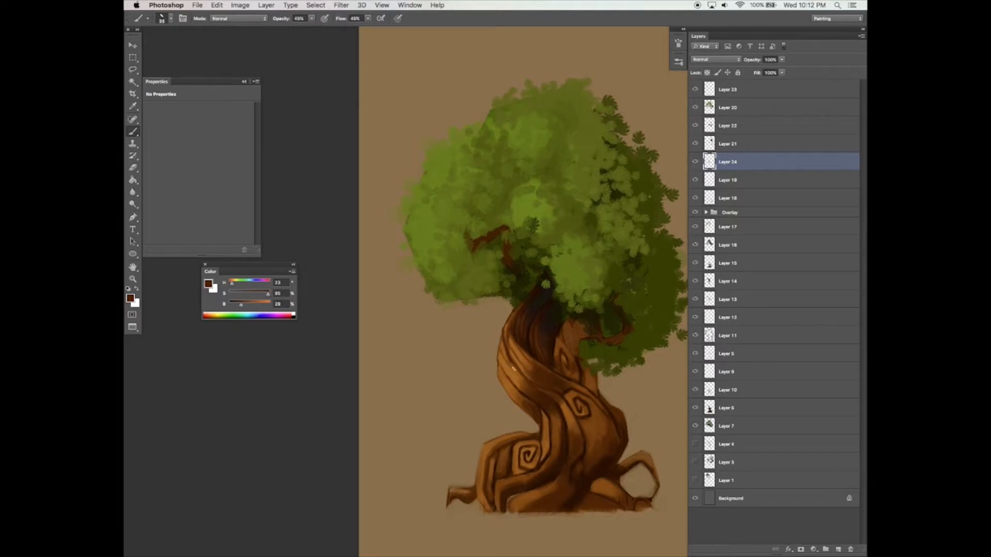
# - Paint thin dark grain lines on the outer curve of the trunk's left bend, trimming them with the Eraser
pyautogui.moveTo(494, 347); pyautogui.dragTo(491, 339)
pyautogui.press('e')
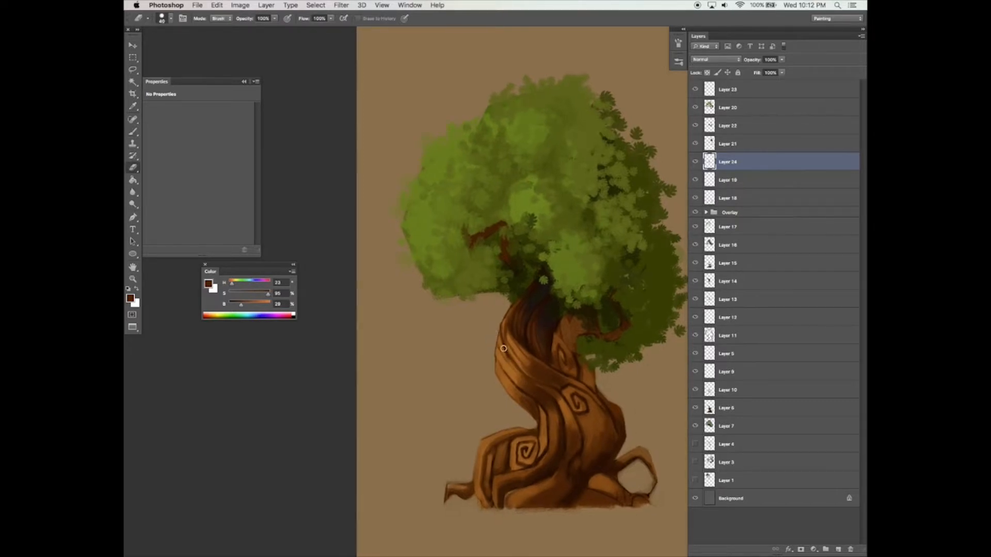
pyautogui.moveTo(528, 380); pyautogui.dragTo(521, 371)
pyautogui.press('b')
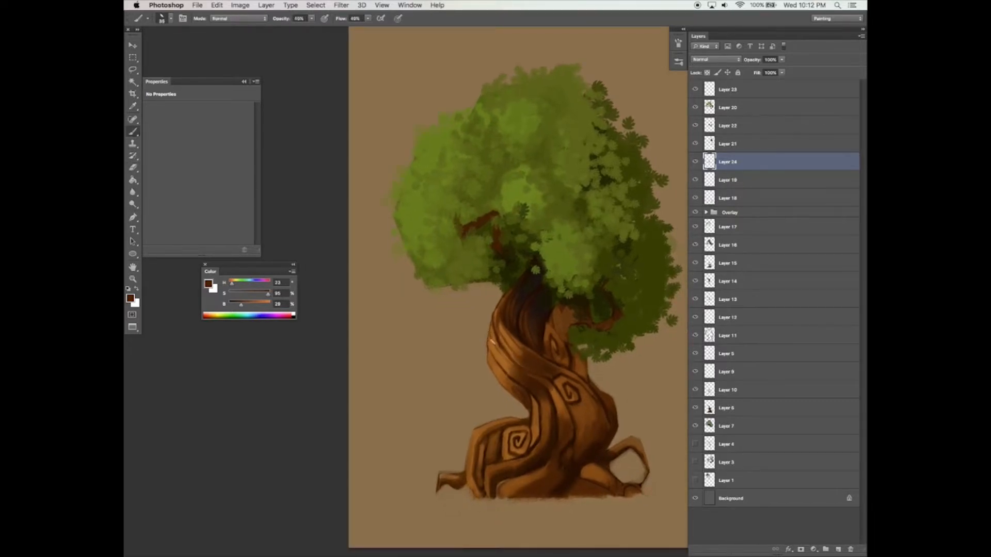
pyautogui.press('e')
pyautogui.moveTo(513, 293); pyautogui.dragTo(501, 277)
pyautogui.press('b')
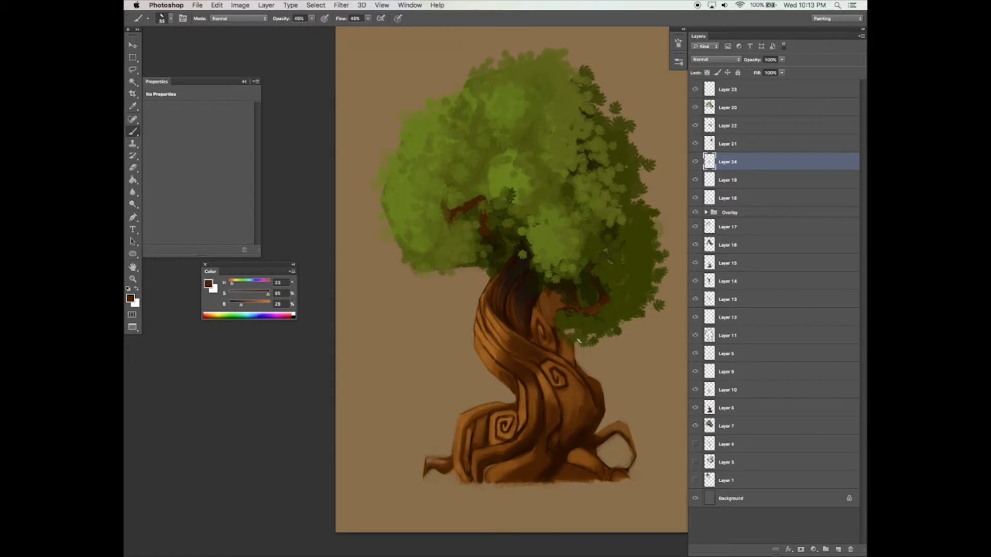
# - Sample light and dark browns from the trunk and paint alternating grain lines down the lower part of the left bend
pyautogui.keyDown('alt'); pyautogui.click(480, 335); pyautogui.keyUp('alt')
pyautogui.moveTo(484, 309); pyautogui.dragTo(490, 316)
pyautogui.keyDown('alt'); pyautogui.click(505, 378); pyautogui.keyUp('alt')
pyautogui.keyDown('alt'); pyautogui.click(515, 373); pyautogui.keyUp('alt')
pyautogui.keyDown('alt'); pyautogui.click(492, 369); pyautogui.keyUp('alt')
pyautogui.keyDown('alt'); pyautogui.click(516, 371); pyautogui.keyUp('alt')
pyautogui.keyDown('alt'); pyautogui.click(498, 372); pyautogui.keyUp('alt')
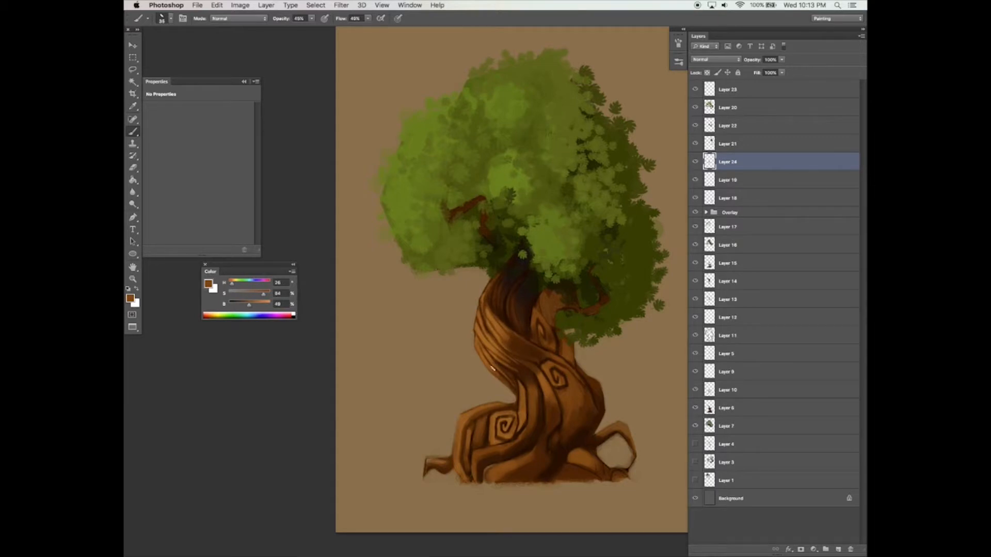
pyautogui.scroll(-2, 590, 407)
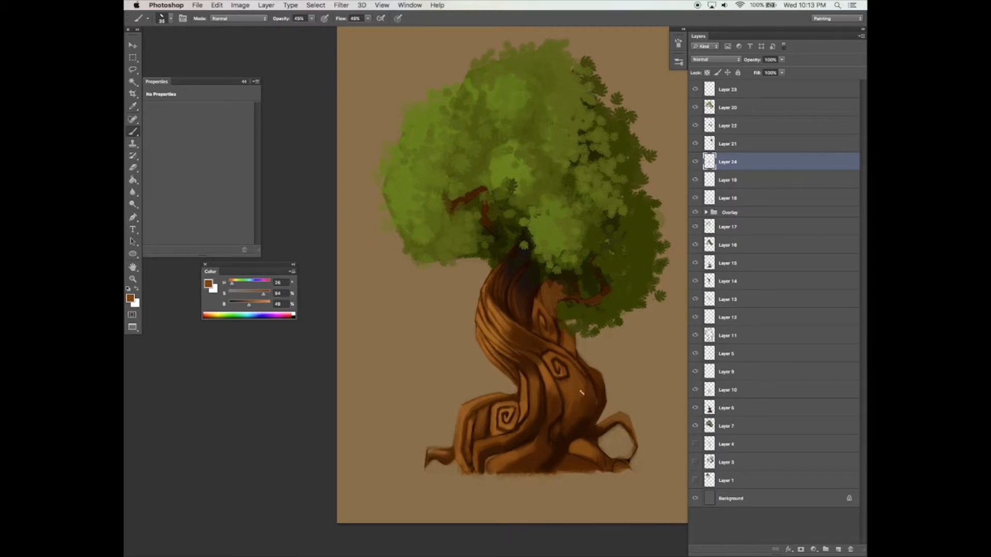
# - Enlarge the brush and blend sampled browns into the wood grain where the twisting band meets the knot and the right bulge
pyautogui.keyDown('alt'); pyautogui.click(531, 341); pyautogui.keyUp('alt')
pyautogui.keyDown('alt'); pyautogui.click(546, 352); pyautogui.keyUp('alt')
pyautogui.press(']')
pyautogui.press(']')
pyautogui.keyDown('alt'); pyautogui.click(577, 363); pyautogui.keyUp('alt')
pyautogui.keyDown('alt'); pyautogui.click(565, 331); pyautogui.keyUp('alt')
pyautogui.keyDown('alt'); pyautogui.click(556, 355); pyautogui.keyUp('alt')
pyautogui.keyDown('alt'); pyautogui.click(558, 357); pyautogui.keyUp('alt')
pyautogui.press(']')
pyautogui.keyDown('alt'); pyautogui.click(581, 380); pyautogui.keyUp('alt')
# - Enable the brush's Shape Dynamics with Pen Pressure size control, 20% minimum diameter, 0% angle jitter and minimal size jitter
pyautogui.click(678, 43)
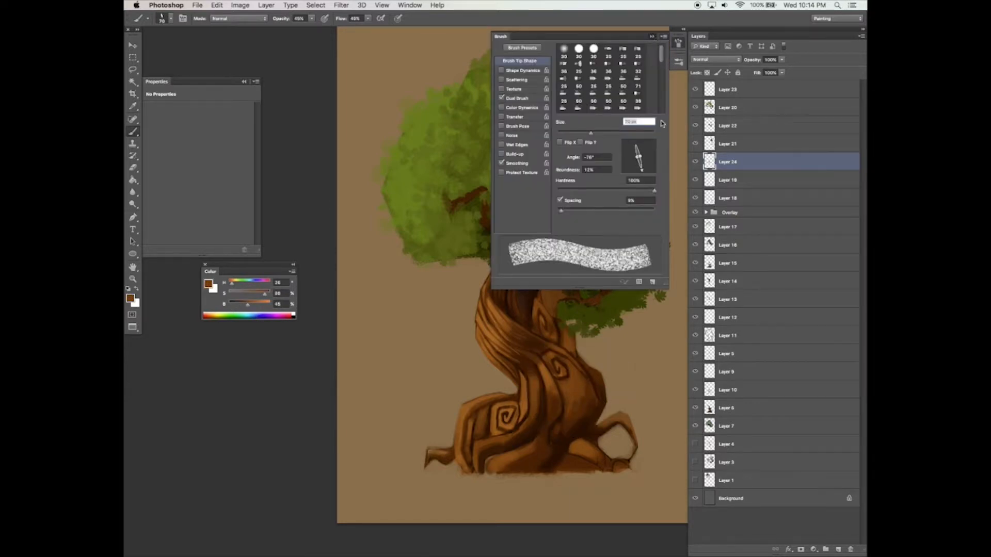
pyautogui.click(652, 36)
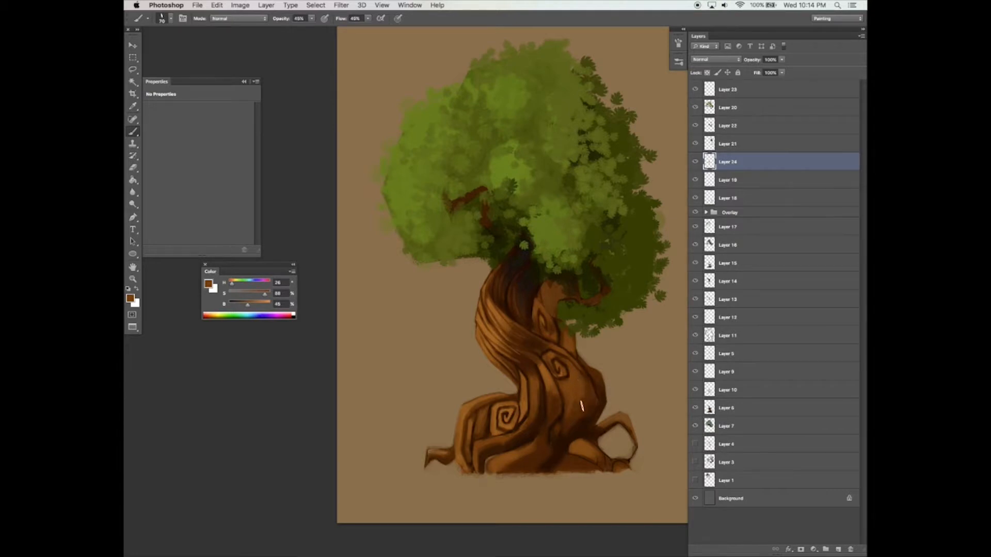
pyautogui.click(679, 43)
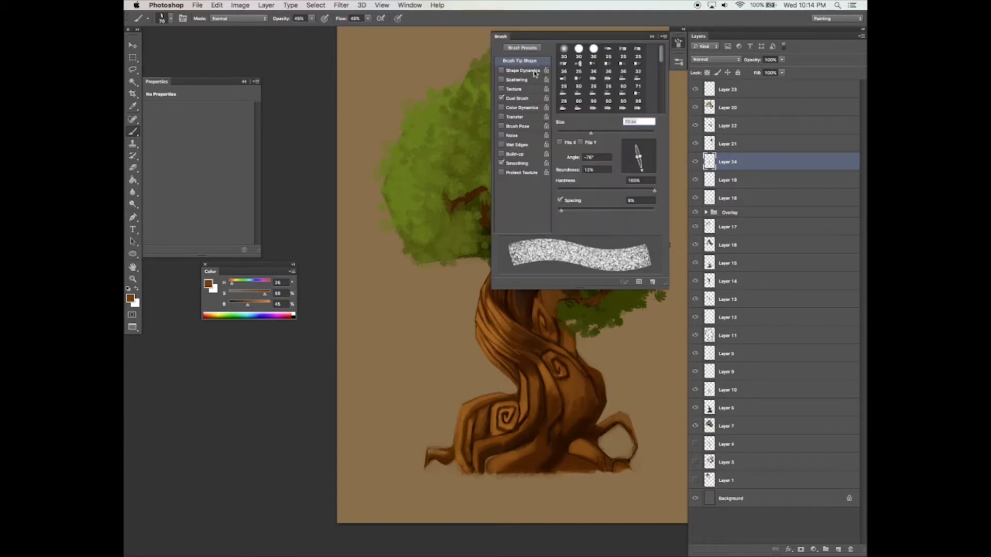
pyautogui.click(535, 70)
pyautogui.moveTo(565, 129); pyautogui.dragTo(549, 133)
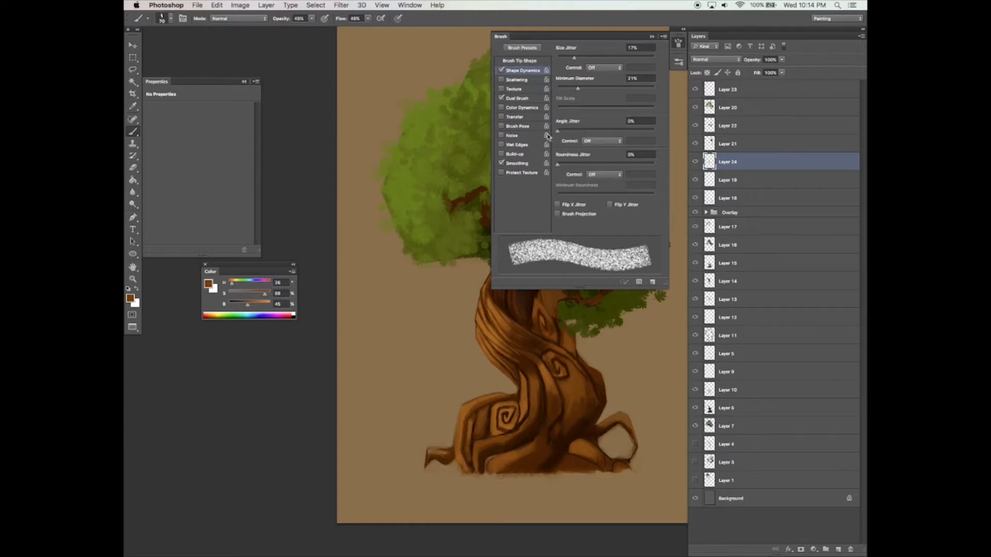
pyautogui.click(564, 86)
pyautogui.click(622, 68)
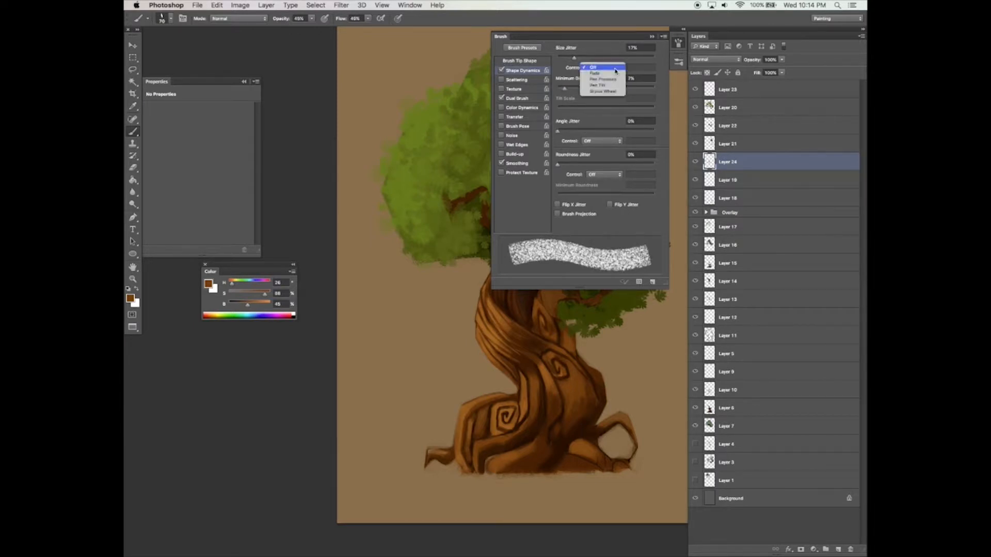
pyautogui.click(622, 77)
pyautogui.click(576, 87)
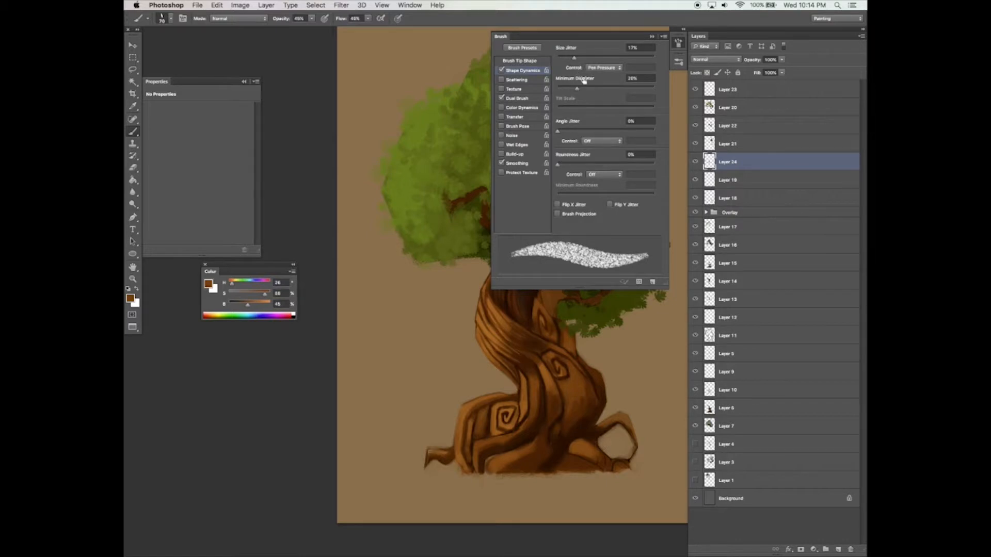
pyautogui.moveTo(573, 58); pyautogui.dragTo(542, 76)
pyautogui.click(651, 37)
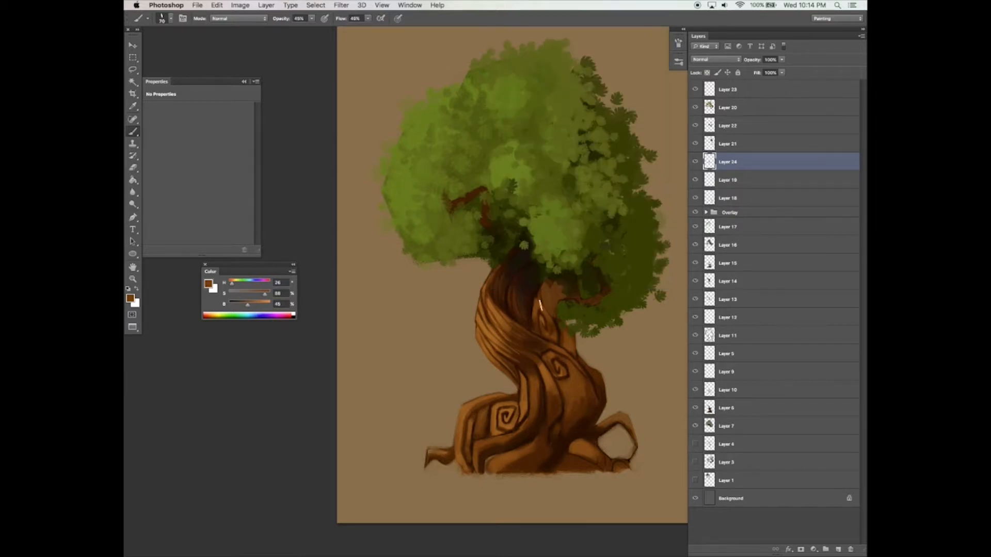
# - Raise the brush opacity to 81% and paint a fine brown stroke beside the left root's spiral
pyautogui.press('[')
pyautogui.keyDown('alt'); pyautogui.click(516, 412); pyautogui.keyUp('alt')
pyautogui.moveTo(312, 18); pyautogui.dragTo(332, 29)
pyautogui.moveTo(508, 415); pyautogui.dragTo(508, 413)
pyautogui.press('[')
pyautogui.press('[')
pyautogui.press('[')
# - Sample browns from the upper trunk and paint long grain lines down the right bulge, resizing the brush between strokes
pyautogui.keyDown('alt'); pyautogui.click(526, 305); pyautogui.keyUp('alt')
pyautogui.press(']')
pyautogui.press(']')
pyautogui.press(']')
pyautogui.press(']')
pyautogui.keyDown('alt'); pyautogui.click(549, 300); pyautogui.keyUp('alt')
pyautogui.keyDown('alt'); pyautogui.click(584, 396); pyautogui.keyUp('alt')
pyautogui.keyDown('alt'); pyautogui.click(571, 359); pyautogui.keyUp('alt')
pyautogui.press('[')
pyautogui.press('[')
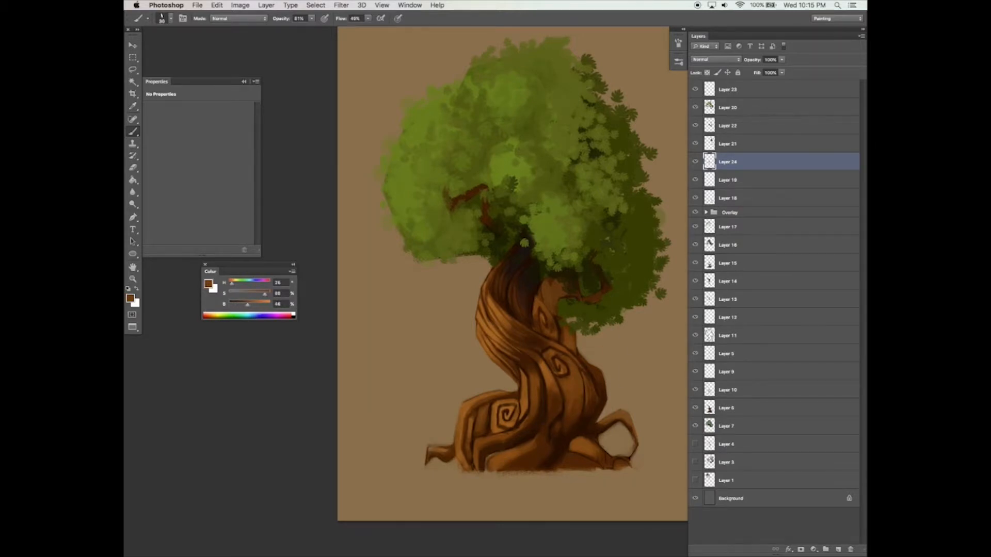
# - Sample lighter and very dark browns around the knot and add contrasting grain lines to the right bulge
pyautogui.keyDown('alt'); pyautogui.click(556, 350); pyautogui.keyUp('alt')
pyautogui.keyDown('alt'); pyautogui.click(560, 357); pyautogui.keyUp('alt')
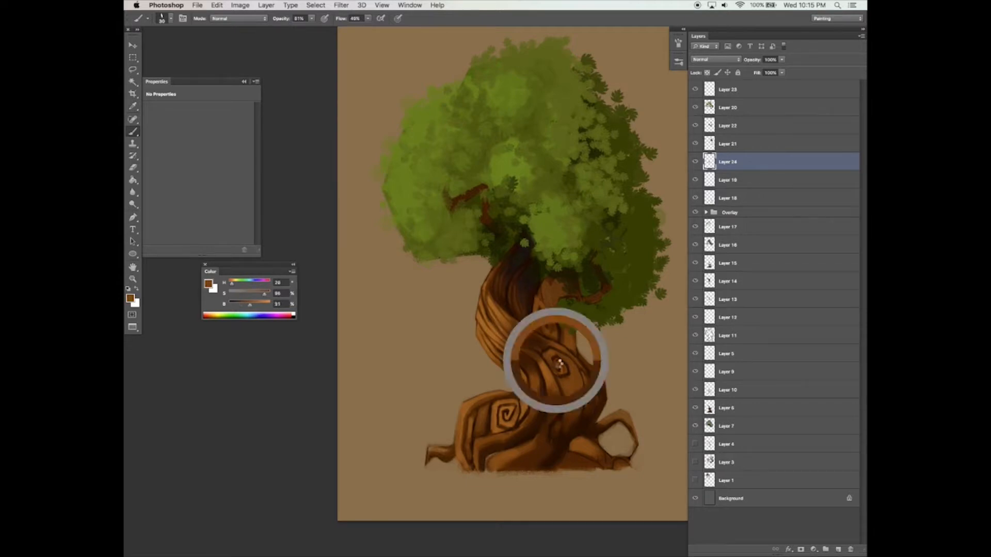
pyautogui.keyDown('alt'); pyautogui.click(583, 415); pyautogui.keyUp('alt')
pyautogui.press(']')
pyautogui.keyDown('alt'); pyautogui.click(574, 376); pyautogui.keyUp('alt')
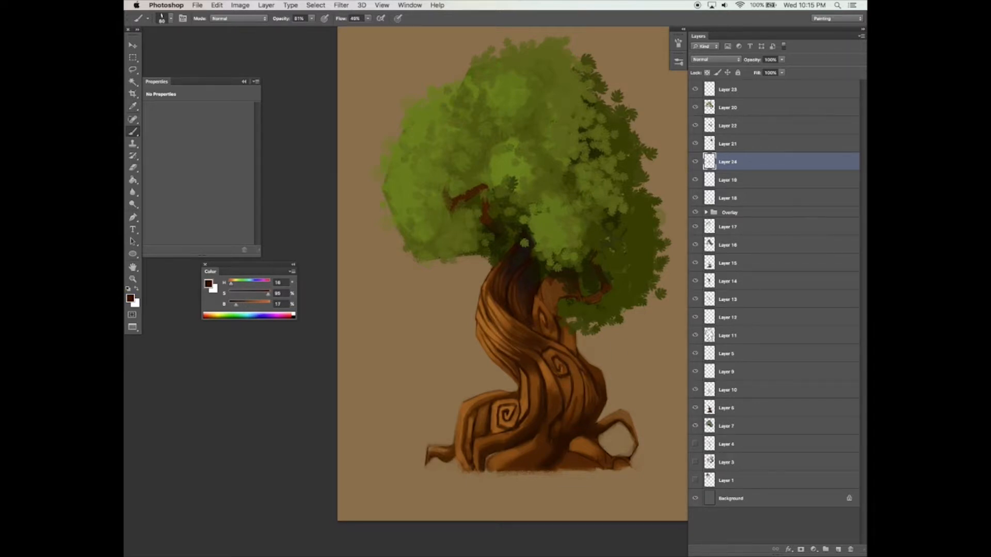
# - Enlarge the brush and shade the right bulge's outer edge with browns sampled from the trunk
pyautogui.click(678, 43)
pyautogui.click(678, 43)
pyautogui.press(']')
pyautogui.press(']')
pyautogui.press(']')
pyautogui.press(']')
pyautogui.press(']')
pyautogui.keyDown('alt'); pyautogui.click(585, 372); pyautogui.keyUp('alt')
pyautogui.keyDown('alt'); pyautogui.click(591, 375); pyautogui.keyUp('alt')
pyautogui.keyDown('alt'); pyautogui.click(573, 335); pyautogui.keyUp('alt')
# - Shrink the brush and paint fine grain lines around the knot and along the bulge's upper right edge with sampled browns
pyautogui.press('[')
pyautogui.press('[')
pyautogui.press('[')
pyautogui.press('[')
pyautogui.press('[')
pyautogui.press('[')
pyautogui.press('[')
pyautogui.press('[')
pyautogui.click(678, 43)
pyautogui.click(678, 42)
pyautogui.press('[')
pyautogui.keyDown('alt'); pyautogui.click(565, 344); pyautogui.keyUp('alt')
pyautogui.keyDown('alt'); pyautogui.click(556, 351); pyautogui.keyUp('alt')
pyautogui.keyDown('alt'); pyautogui.click(591, 358); pyautogui.keyUp('alt')
pyautogui.keyDown('alt'); pyautogui.click(578, 343); pyautogui.keyUp('alt')
pyautogui.keyDown('alt'); pyautogui.click(590, 363); pyautogui.keyUp('alt')
pyautogui.keyDown('alt'); pyautogui.click(585, 359); pyautogui.keyUp('alt')
# - Sample browns from the central strand and paint grain lines just below the twisting band
pyautogui.keyDown('alt'); pyautogui.click(526, 353); pyautogui.keyUp('alt')
pyautogui.keyDown('alt'); pyautogui.click(541, 377); pyautogui.keyUp('alt')
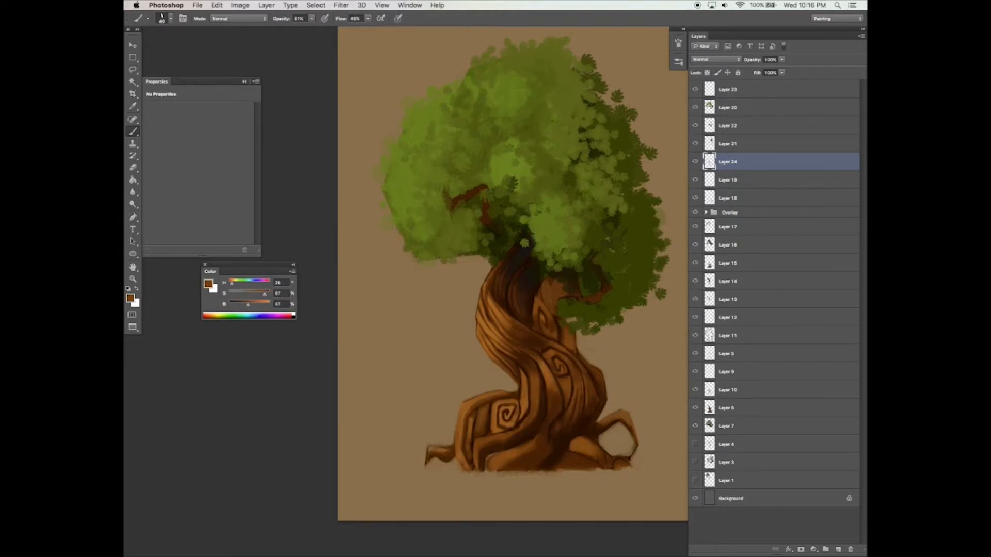
pyautogui.keyDown('alt'); pyautogui.click(533, 377); pyautogui.keyUp('alt')
# - Enlarge the brush to 70 px and paint dark reddish-brown grain down the strand beside the left root's spiral
pyautogui.click(679, 47)
pyautogui.press(']')
pyautogui.press(']')
pyautogui.click(679, 43)
pyautogui.keyDown('alt'); pyautogui.click(522, 367); pyautogui.keyUp('alt')
pyautogui.moveTo(522, 361); pyautogui.dragTo(525, 380)
pyautogui.keyDown('alt'); pyautogui.click(527, 392); pyautogui.keyUp('alt')
pyautogui.keyDown('alt'); pyautogui.click(529, 405); pyautogui.keyUp('alt')
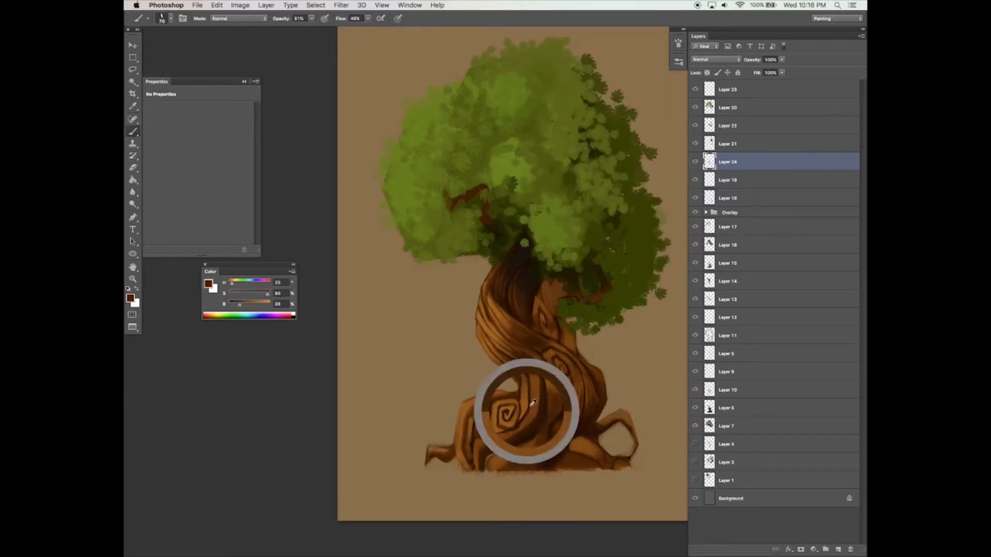
pyautogui.moveTo(527, 369); pyautogui.dragTo(520, 419)
pyautogui.keyDown('alt'); pyautogui.click(521, 407); pyautogui.keyUp('alt')
# - Add light and dark grain along the lower central strands and beneath the left root's spiral using sampled browns
pyautogui.press(']')
pyautogui.keyDown('alt'); pyautogui.click(527, 392); pyautogui.keyUp('alt')
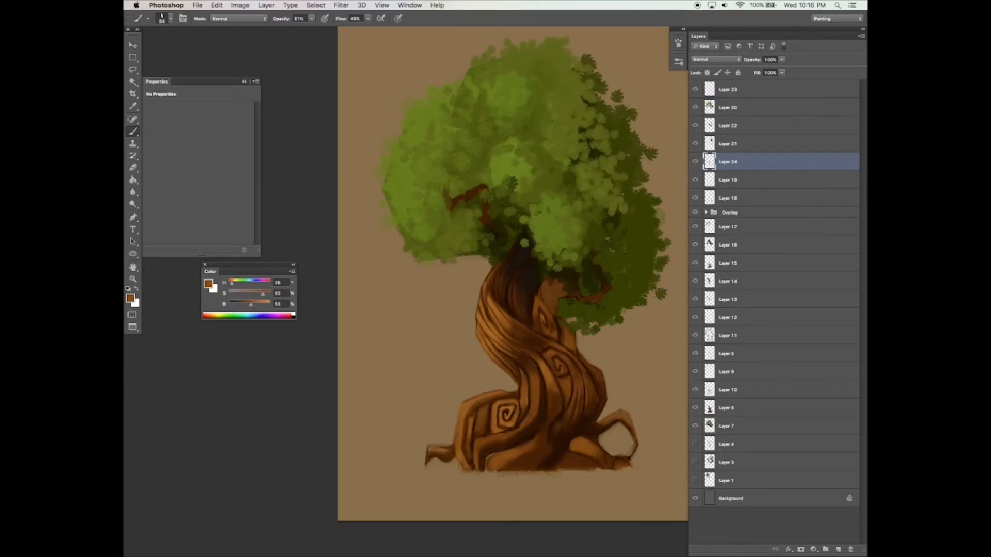
pyautogui.keyDown('alt'); pyautogui.click(520, 366); pyautogui.keyUp('alt')
pyautogui.keyDown('alt'); pyautogui.click(523, 388); pyautogui.keyUp('alt')
pyautogui.keyDown('alt'); pyautogui.click(552, 361); pyautogui.keyUp('alt')
pyautogui.keyDown('alt'); pyautogui.click(543, 393); pyautogui.keyUp('alt')
pyautogui.keyDown('alt'); pyautogui.click(502, 437); pyautogui.keyUp('alt')
pyautogui.keyDown('alt'); pyautogui.click(503, 440); pyautogui.keyUp('alt')
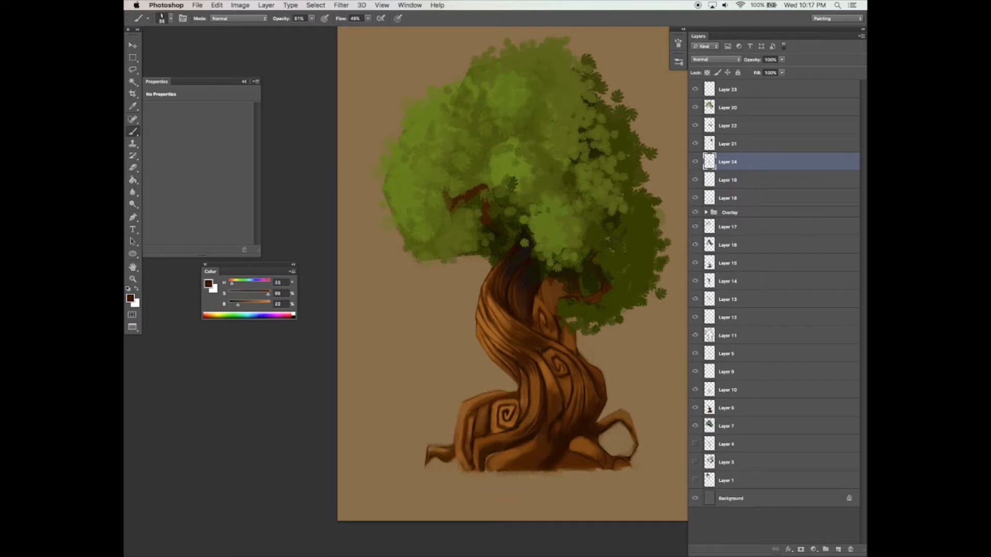
# - Set the brush tip's angle to -90° and its size to 40 px
pyautogui.click(678, 43)
pyautogui.click(540, 61)
pyautogui.moveTo(639, 169); pyautogui.dragTo(625, 161)
pyautogui.click(582, 132)
pyautogui.click(651, 37)
pyautogui.click(678, 43)
pyautogui.click(639, 169)
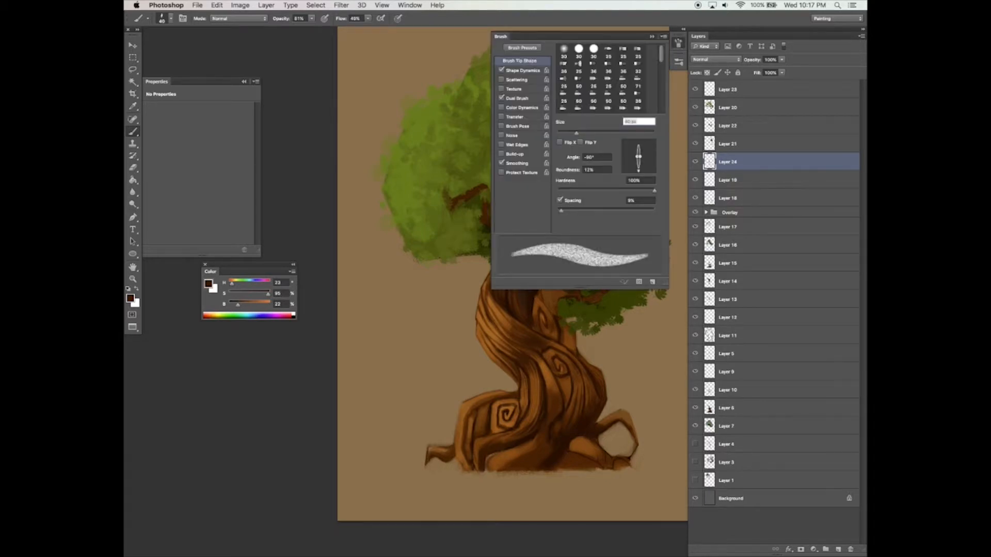
# - Sample browns from the left root and paint grain lines on the roots below the spiral
pyautogui.scroll(-5, 471, 332)
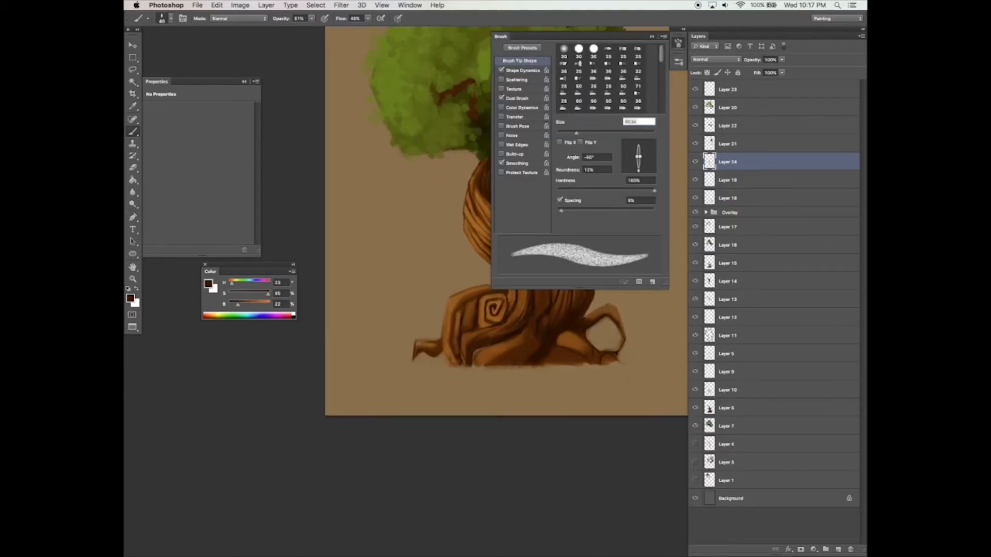
pyautogui.keyDown('alt'); pyautogui.click(480, 326); pyautogui.keyUp('alt')
pyautogui.keyDown('alt'); pyautogui.click(476, 338); pyautogui.keyUp('alt')
pyautogui.moveTo(508, 338); pyautogui.dragTo(507, 361)
pyautogui.keyDown('alt'); pyautogui.click(494, 357); pyautogui.keyUp('alt')
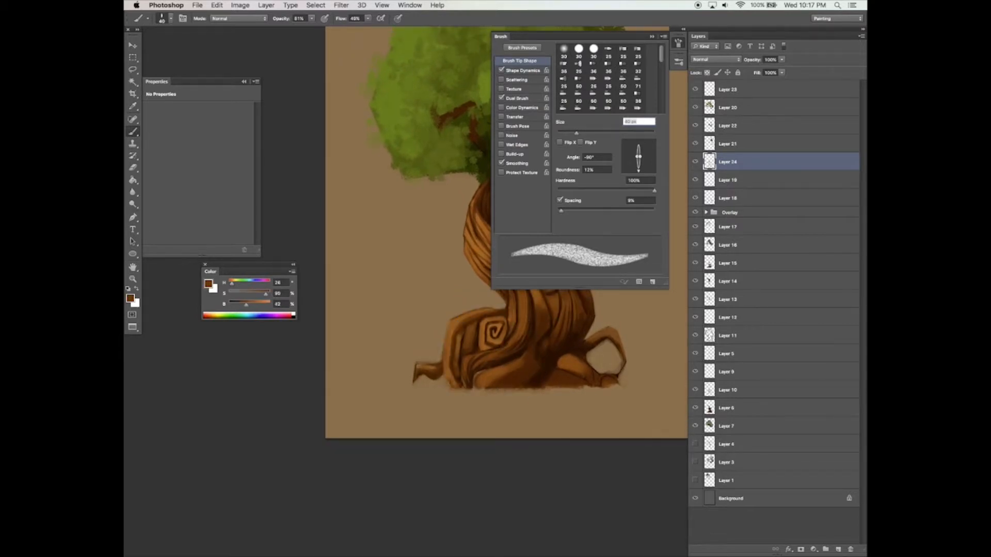
# - Paint more dark and mid-brown grain lines on the lower root strands running to the ground
pyautogui.keyDown('alt'); pyautogui.click(484, 366); pyautogui.keyUp('alt')
pyautogui.keyDown('alt'); pyautogui.click(491, 371); pyautogui.keyUp('alt')
pyautogui.moveTo(487, 364); pyautogui.dragTo(474, 385)
pyautogui.keyDown('alt'); pyautogui.click(486, 369); pyautogui.keyUp('alt')
pyautogui.keyDown('alt'); pyautogui.click(519, 352); pyautogui.keyUp('alt')
pyautogui.moveTo(564, 310); pyautogui.dragTo(564, 320)
# - Sample dark browns from the trunk's base and paint grain across the shaded area between the roots
pyautogui.press('r')
pyautogui.moveTo(502, 391); pyautogui.dragTo(563, 366)
pyautogui.keyDown('alt'); pyautogui.click(576, 338); pyautogui.keyUp('alt')
pyautogui.keyDown('alt'); pyautogui.click(577, 336); pyautogui.keyUp('alt')
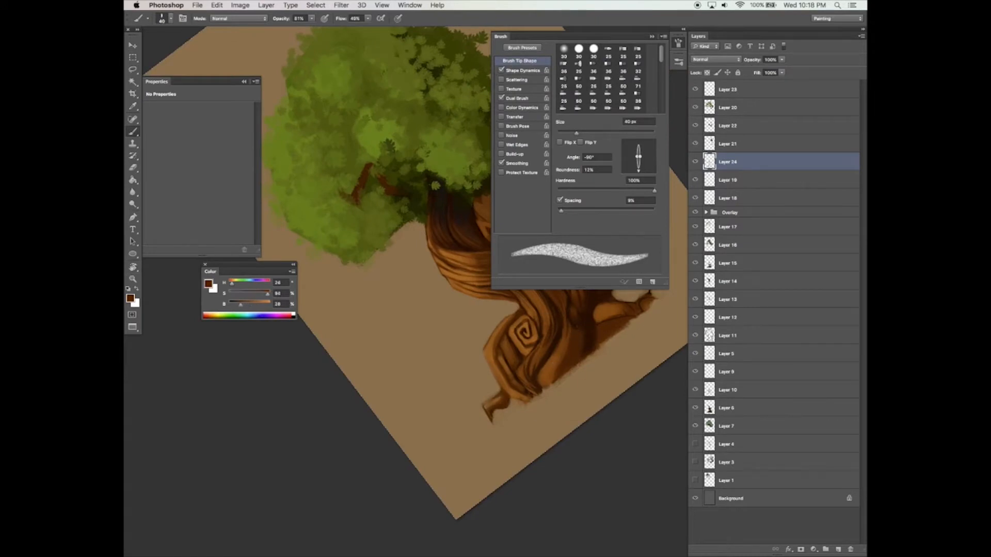
pyautogui.moveTo(590, 291); pyautogui.dragTo(583, 287)
pyautogui.keyDown('alt'); pyautogui.click(568, 338); pyautogui.keyUp('alt')
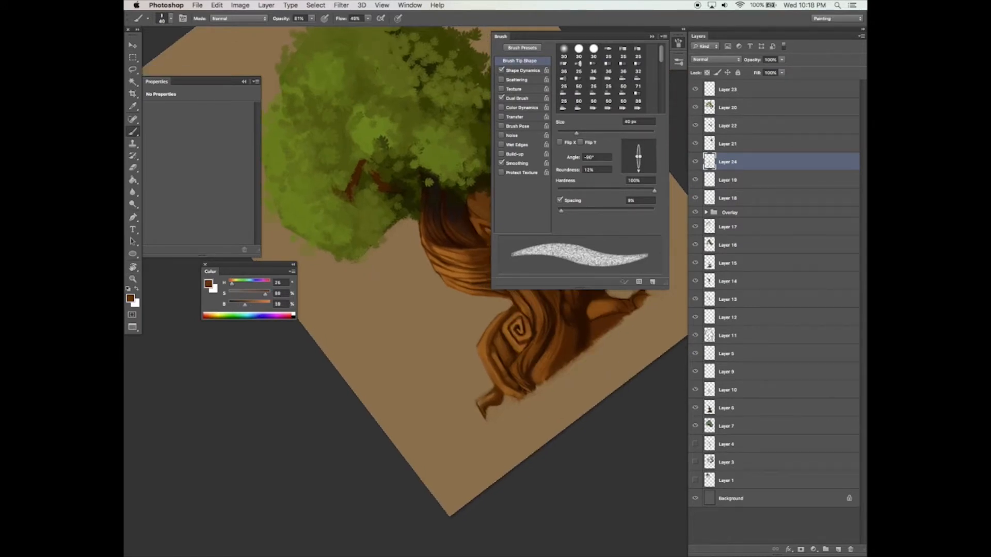
pyautogui.press('Escape')
# - Add grain lines to the arched left root and the strand beneath its spiral using sampled browns
pyautogui.moveTo(564, 331); pyautogui.dragTo(567, 371)
pyautogui.keyDown('alt'); pyautogui.click(563, 382); pyautogui.keyUp('alt')
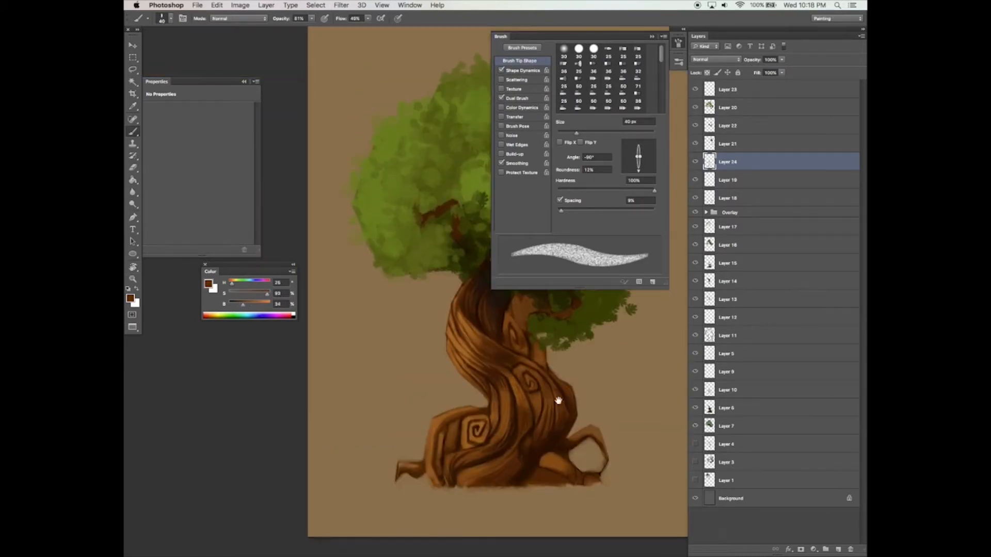
pyautogui.moveTo(557, 411); pyautogui.dragTo(587, 380)
pyautogui.keyDown('alt'); pyautogui.click(487, 395); pyautogui.keyUp('alt')
pyautogui.keyDown('alt'); pyautogui.click(471, 401); pyautogui.keyUp('alt')
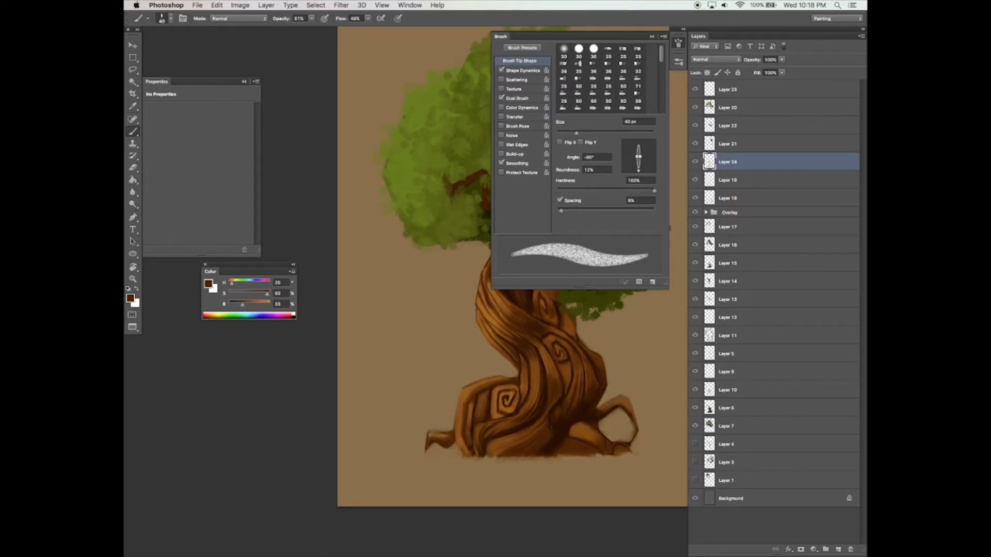
pyautogui.keyDown('alt'); pyautogui.click(476, 403); pyautogui.keyUp('alt')
pyautogui.keyDown('alt'); pyautogui.click(478, 394); pyautogui.keyUp('alt')
pyautogui.keyDown('alt'); pyautogui.click(509, 428); pyautogui.keyUp('alt')
# - Set the brush tip to a -101° angle and 42 px size, and paint dark grain on the trunk's lower right base
pyautogui.moveTo(638, 171); pyautogui.dragTo(628, 169)
pyautogui.moveTo(576, 133); pyautogui.dragTo(583, 134)
pyautogui.moveTo(628, 169); pyautogui.dragTo(636, 170)
pyautogui.moveTo(583, 134); pyautogui.dragTo(577, 133)
pyautogui.keyDown('alt'); pyautogui.click(560, 403); pyautogui.keyUp('alt')
pyautogui.keyDown('alt'); pyautogui.click(558, 413); pyautogui.keyUp('alt')
pyautogui.moveTo(562, 406); pyautogui.dragTo(553, 423)
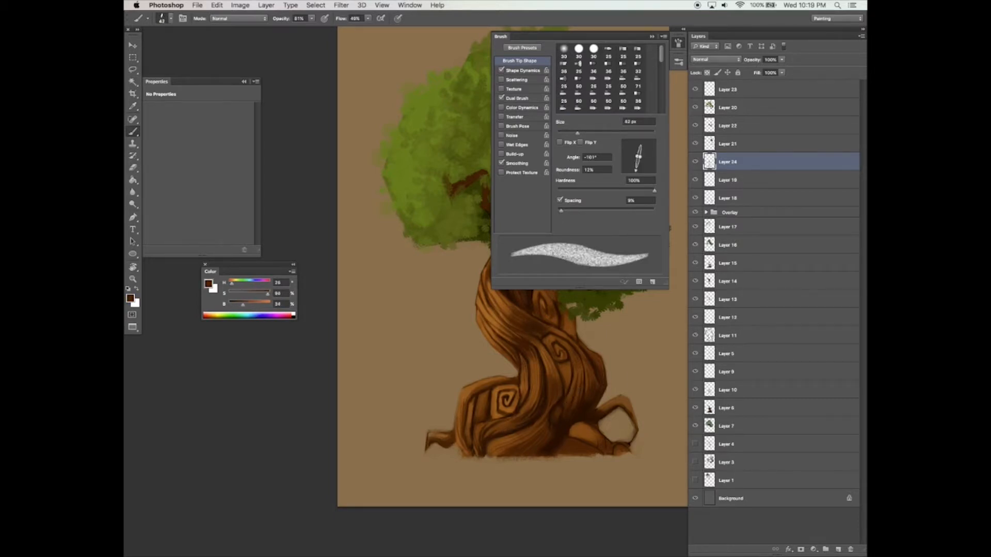
# - Set the brush tip's angle to -137° and paint brown grain along the top of the arched left root
pyautogui.keyDown('alt'); pyautogui.click(489, 409); pyautogui.keyUp('alt')
pyautogui.click(627, 168)
pyautogui.keyDown('alt'); pyautogui.click(475, 392); pyautogui.keyUp('alt')
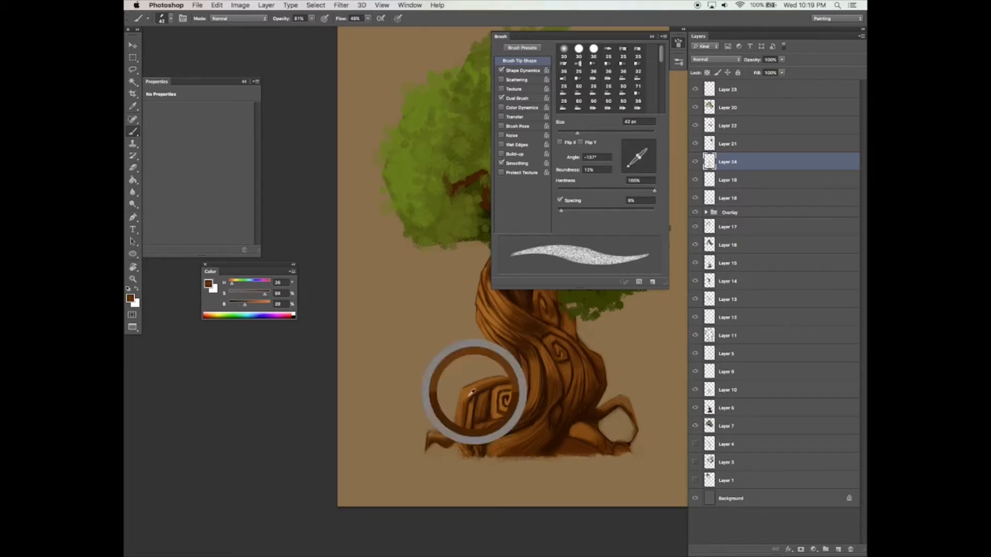
pyautogui.keyDown('alt'); pyautogui.click(486, 379); pyautogui.keyUp('alt')
# - Set the brush tip's angle to -95° and sample a light orange-brown to paint highlights on the knotted strand under the foliage
pyautogui.moveTo(604, 334)
pyautogui.mouseDown()
pyautogui.moveTo(571, 365)
pyautogui.moveTo(522, 362)
pyautogui.mouseUp()
pyautogui.keyDown('alt'); pyautogui.click(460, 317); pyautogui.keyUp('alt')
pyautogui.click(637, 170)
pyautogui.keyDown('alt'); pyautogui.click(469, 341); pyautogui.keyUp('alt')
pyautogui.keyDown('alt'); pyautogui.click(462, 333); pyautogui.keyUp('alt')
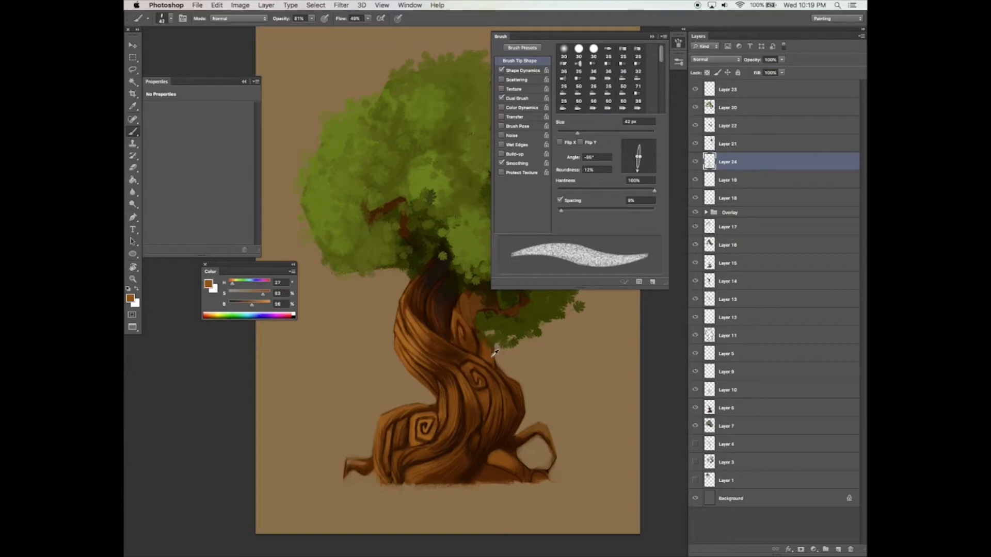
# - Turn off Shape Dynamics and shade the strand's right edge below the foliage with a sampled near-black brown
pyautogui.click(502, 70)
pyautogui.keyDown('alt'); pyautogui.click(454, 296); pyautogui.keyUp('alt')
pyautogui.moveTo(483, 339); pyautogui.dragTo(487, 356)
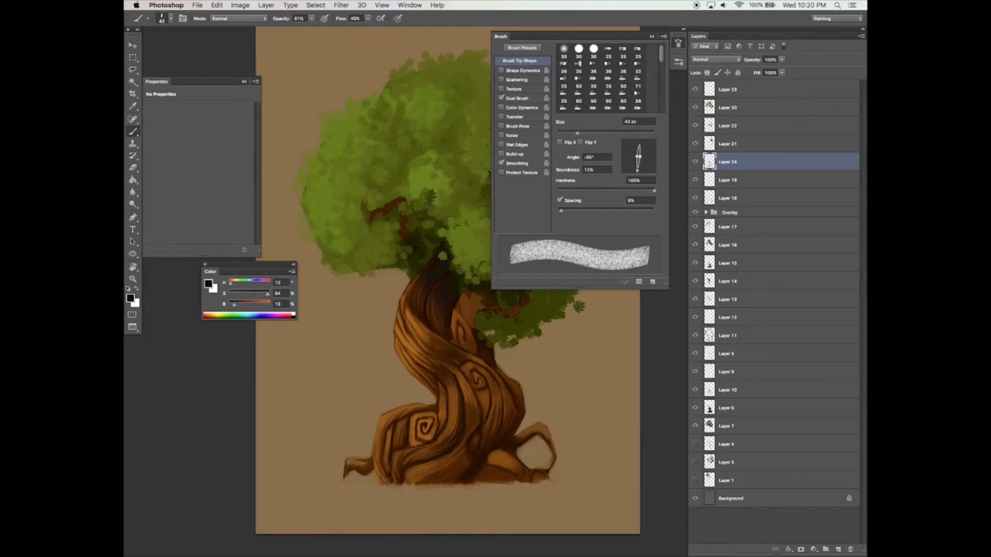
# - Reduce the brush size to 20 px with a 12% round tip and sample a mid brown from the trunk beneath the foliage
pyautogui.moveTo(641, 157); pyautogui.dragTo(651, 157)
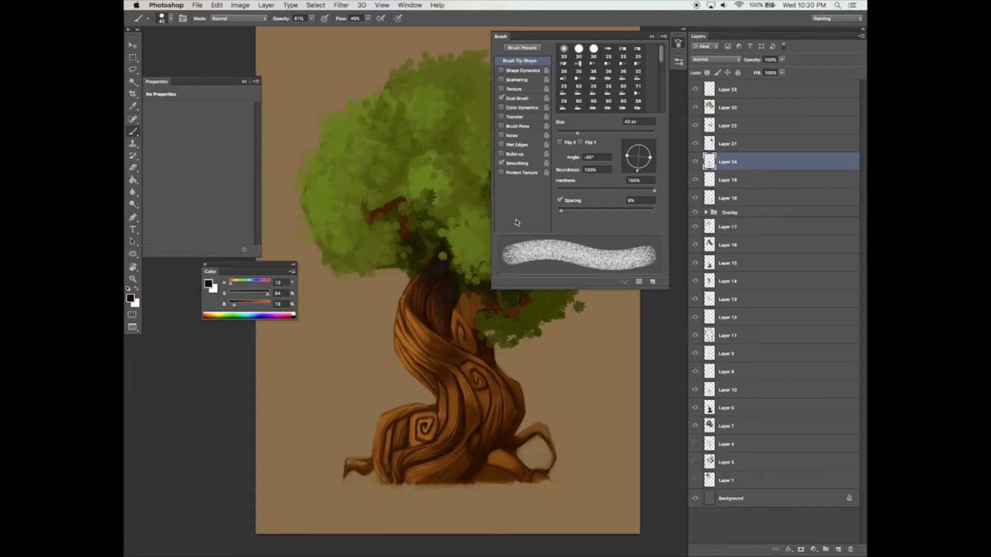
pyautogui.moveTo(502, 323)
pyautogui.mouseDown()
pyautogui.moveTo(447, 304)
pyautogui.moveTo(450, 289)
pyautogui.moveTo(424, 267)
pyautogui.moveTo(422, 306)
pyautogui.moveTo(429, 274)
pyautogui.moveTo(435, 283)
pyautogui.moveTo(411, 279)
pyautogui.mouseUp()
pyautogui.moveTo(649, 157); pyautogui.dragTo(640, 156)
pyautogui.moveTo(577, 133); pyautogui.dragTo(586, 133)
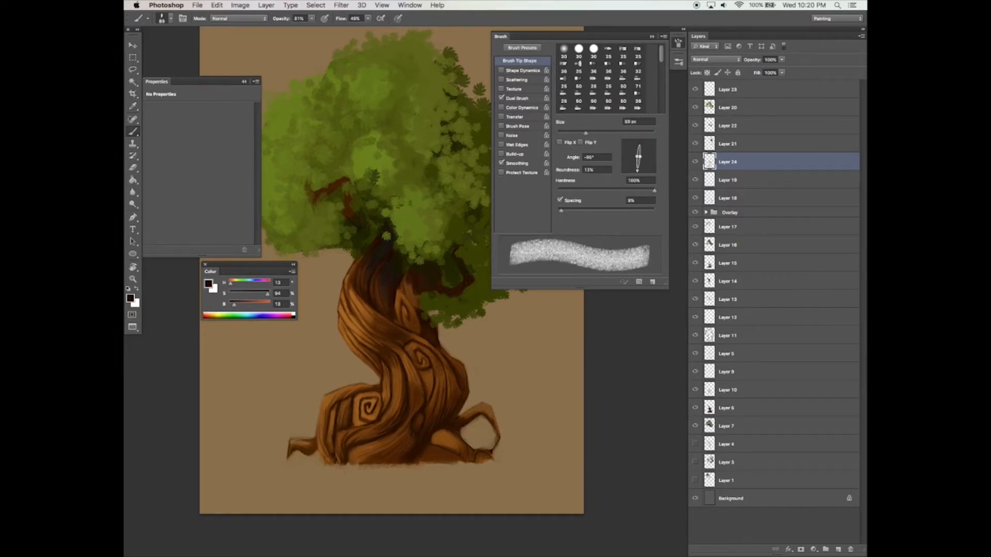
pyautogui.moveTo(585, 133); pyautogui.dragTo(567, 133)
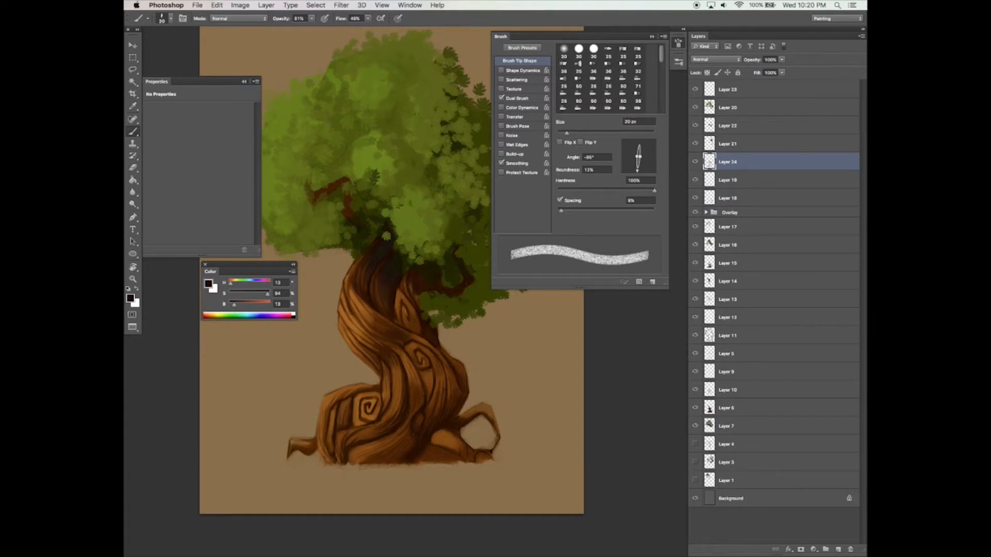
pyautogui.keyDown('alt'); pyautogui.click(408, 283); pyautogui.keyUp('alt')
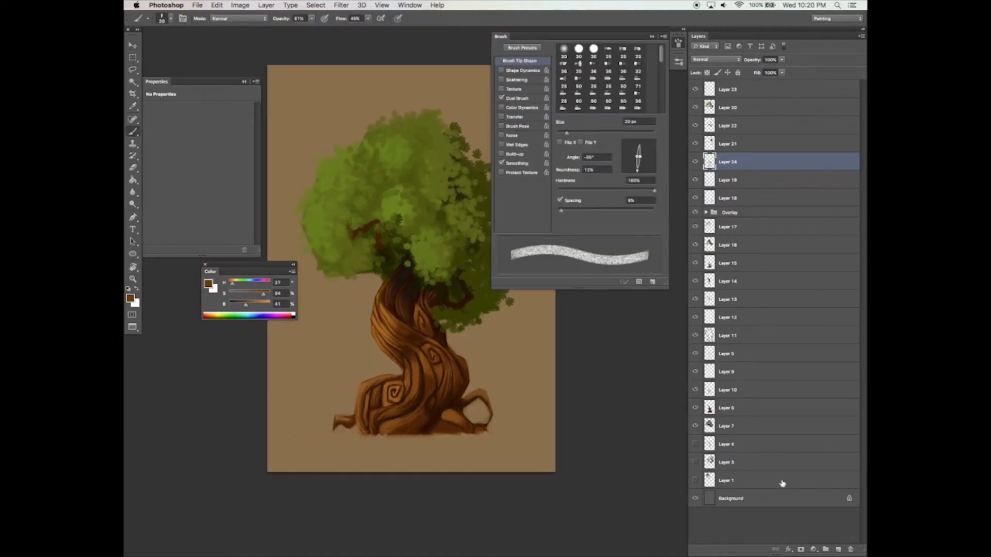
# - Create a Multiply layer at about 56% opacity above Layer 24 and paint dark brown shadow on the trunk top with a much larger brush
pyautogui.click(837, 549)
pyautogui.press('F5')
pyautogui.click(716, 59)
pyautogui.click(723, 84)
pyautogui.moveTo(245, 306); pyautogui.dragTo(237, 307)
pyautogui.press(']')
pyautogui.press(']')
pyautogui.press(']')
pyautogui.press(']')
pyautogui.press(']')
pyautogui.press(']')
pyautogui.press(']')
pyautogui.press(']')
pyautogui.press(']')
pyautogui.press(']')
pyautogui.press(']')
pyautogui.press(']')
pyautogui.press(']')
pyautogui.press(']')
pyautogui.press(']')
pyautogui.moveTo(407, 281); pyautogui.dragTo(413, 272)
pyautogui.click(781, 60)
pyautogui.moveTo(782, 69); pyautogui.dragTo(764, 69)
# - Adjust the Dual Brush texture, shrink the brush tip, and shade the upper trunk and both branches within the foliage
pyautogui.click(678, 43)
pyautogui.click(517, 98)
pyautogui.moveTo(619, 170); pyautogui.dragTo(629, 172)
pyautogui.click(519, 61)
pyautogui.moveTo(630, 132); pyautogui.dragTo(614, 132)
pyautogui.click(678, 43)
pyautogui.moveTo(409, 266)
pyautogui.mouseDown()
pyautogui.moveTo(423, 282)
pyautogui.moveTo(404, 308)
pyautogui.moveTo(462, 304)
pyautogui.moveTo(423, 273)
pyautogui.mouseUp()
pyautogui.moveTo(378, 222); pyautogui.dragTo(381, 239)
pyautogui.moveTo(459, 286); pyautogui.dragTo(478, 269)
pyautogui.press('e')
pyautogui.press('b')
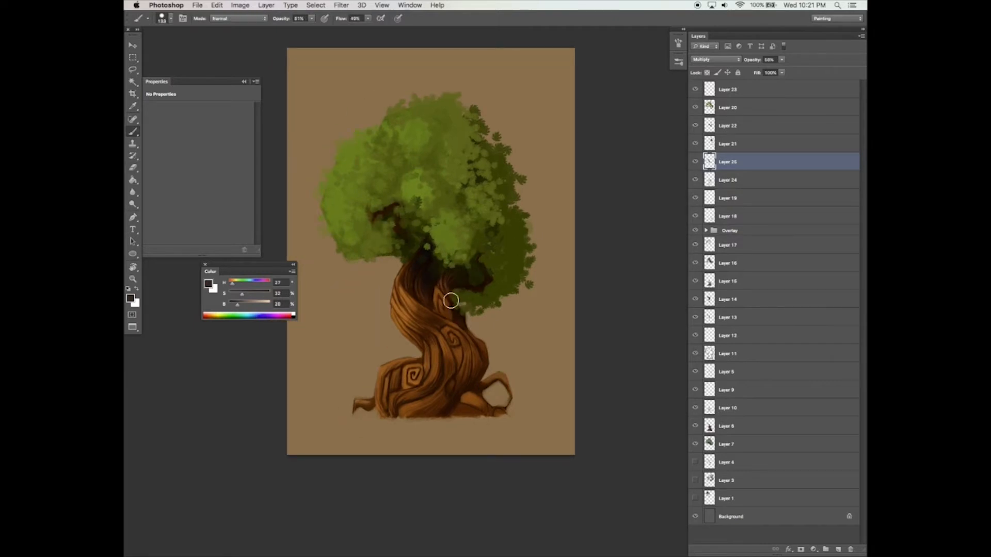
# - Paint shadow on the trunk's right strand just below the foliage and erase the overspill
pyautogui.moveTo(460, 303); pyautogui.dragTo(459, 298)
pyautogui.press('e')
pyautogui.press('b')
# - Flatten the brush tip to 24% roundness on a diagonal and shade the trunk's right edge below the foliage, erasing any overspill
pyautogui.click(678, 43)
pyautogui.moveTo(642, 147); pyautogui.dragTo(628, 166)
pyautogui.moveTo(631, 149); pyautogui.dragTo(637, 154)
pyautogui.click(678, 43)
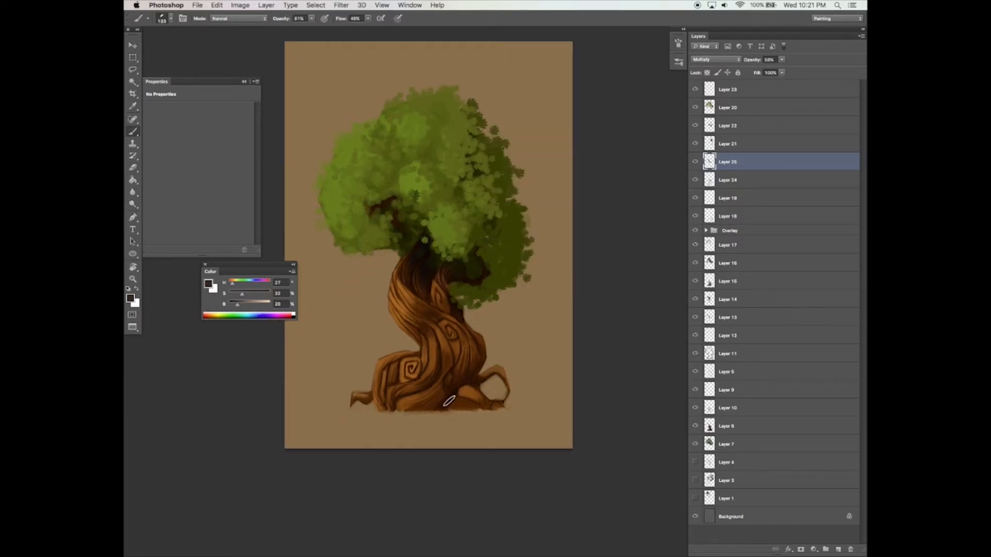
pyautogui.hscroll(-5, 504, 386)
pyautogui.scroll(-2, 504, 386)
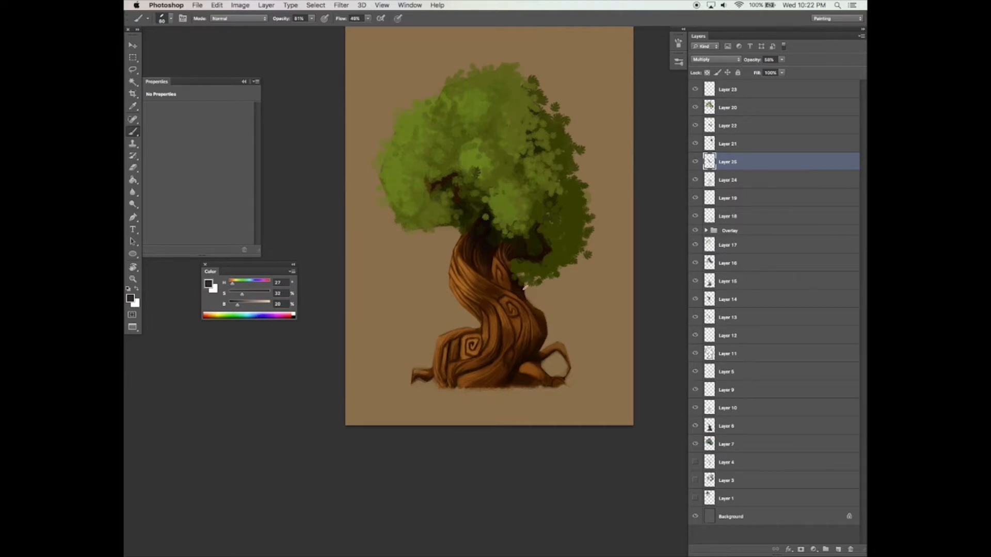
pyautogui.press('e')
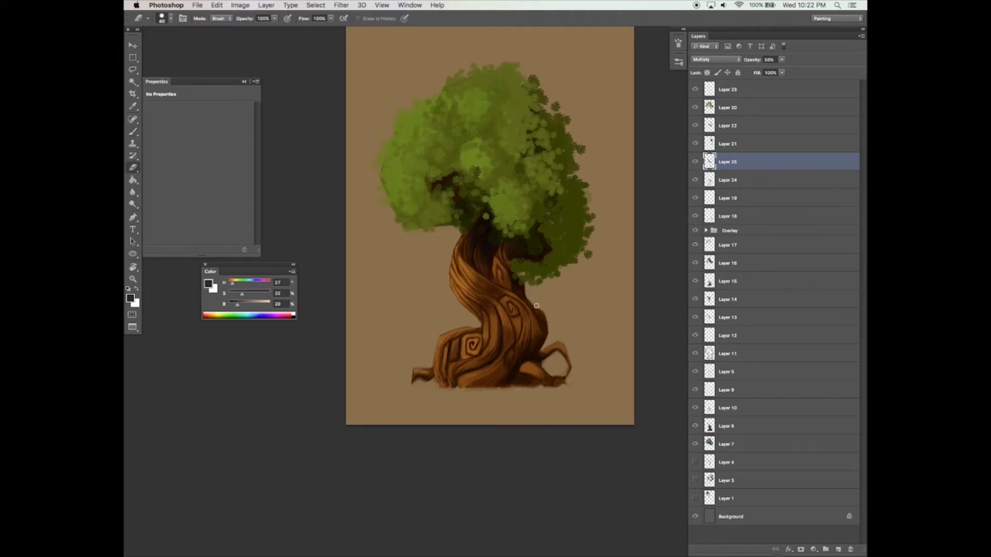
pyautogui.hscroll(1, 551, 309)
pyautogui.press('b')
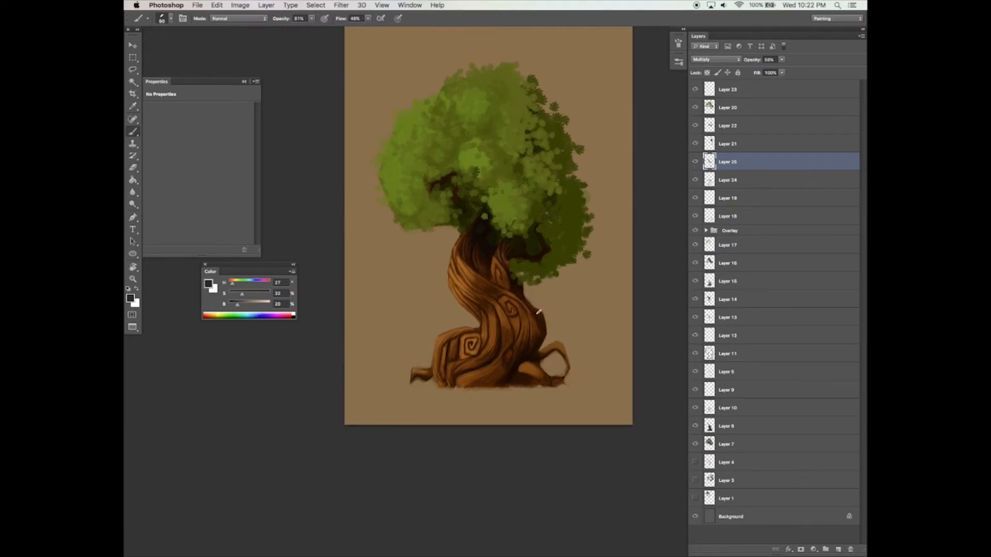
pyautogui.press('e')
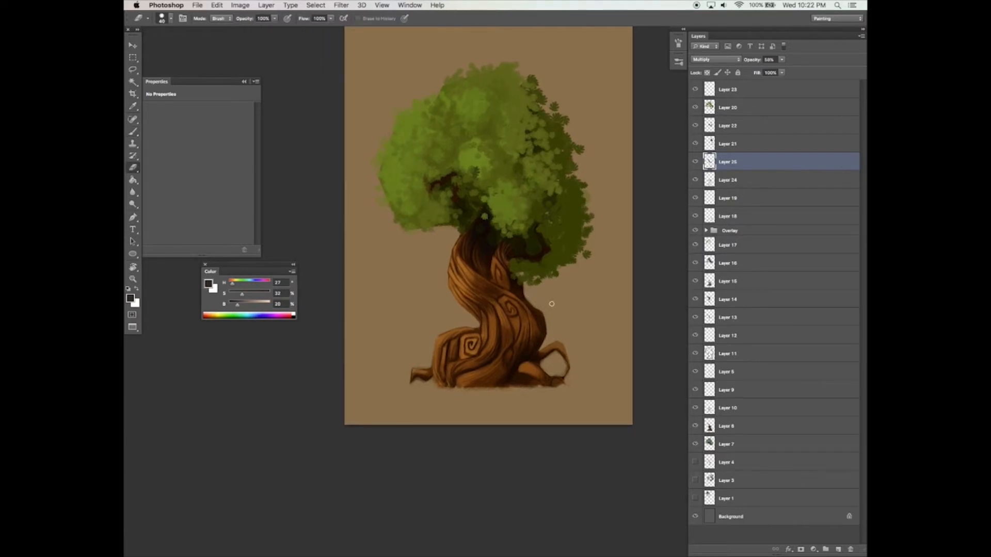
pyautogui.hscroll(-1, 549, 321)
pyautogui.press('b')
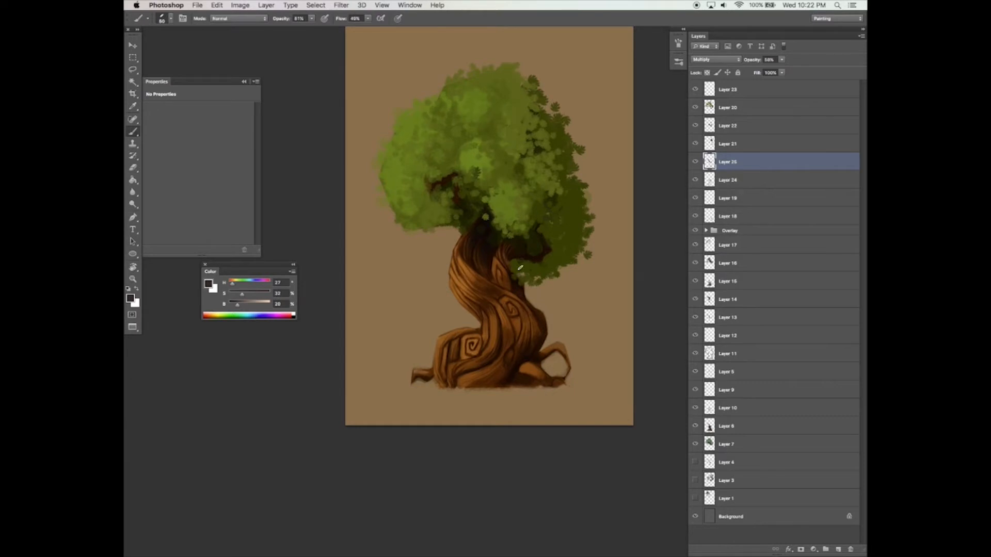
# - Restore the round brush tip, set the colour's brightness to 28%, and enlarge the brush to shade the left branch
pyautogui.click(678, 42)
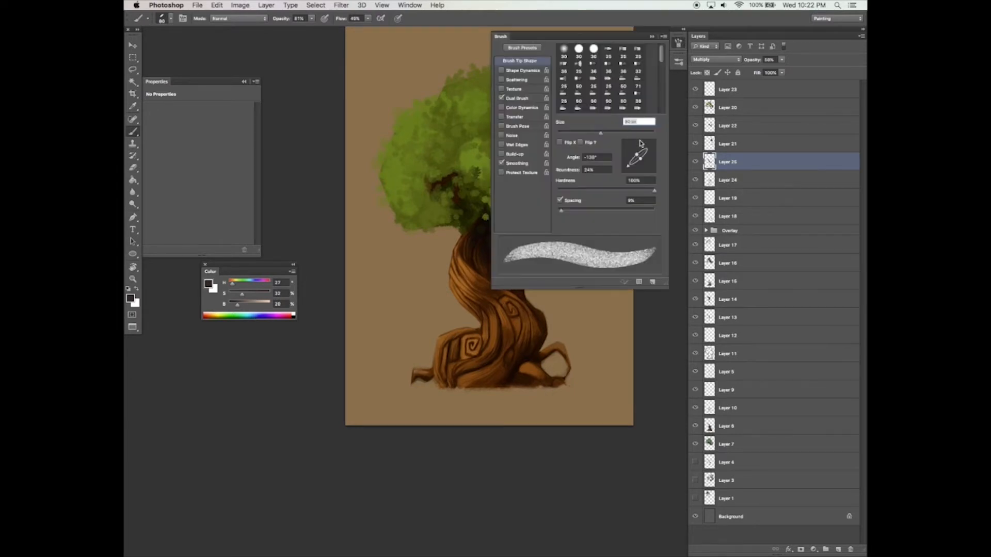
pyautogui.click(653, 37)
pyautogui.moveTo(238, 305)
pyautogui.mouseDown()
pyautogui.moveTo(480, 259)
pyautogui.moveTo(241, 304)
pyautogui.mouseUp()
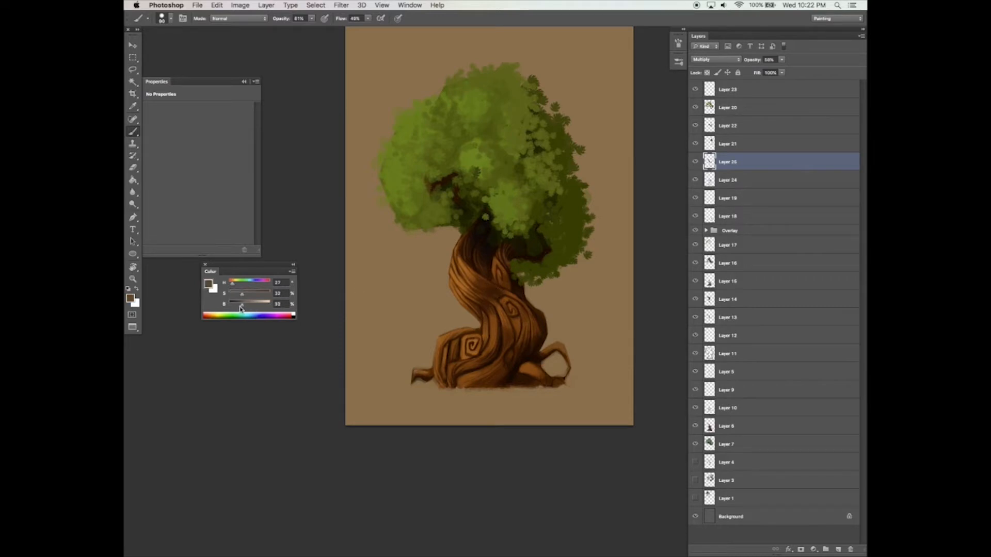
pyautogui.press(']')
pyautogui.press(']')
pyautogui.press(']')
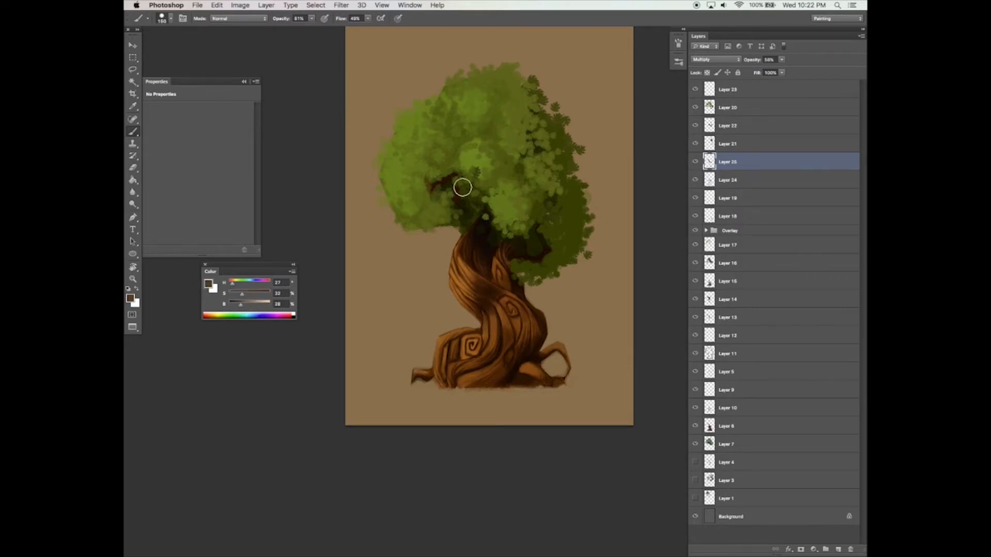
# - Shade the upper trunk with a smaller brush and erase the shadow spilling past its left edge using a small eraser
pyautogui.press('[')
pyautogui.press('[')
pyautogui.press('[')
pyautogui.press('e')
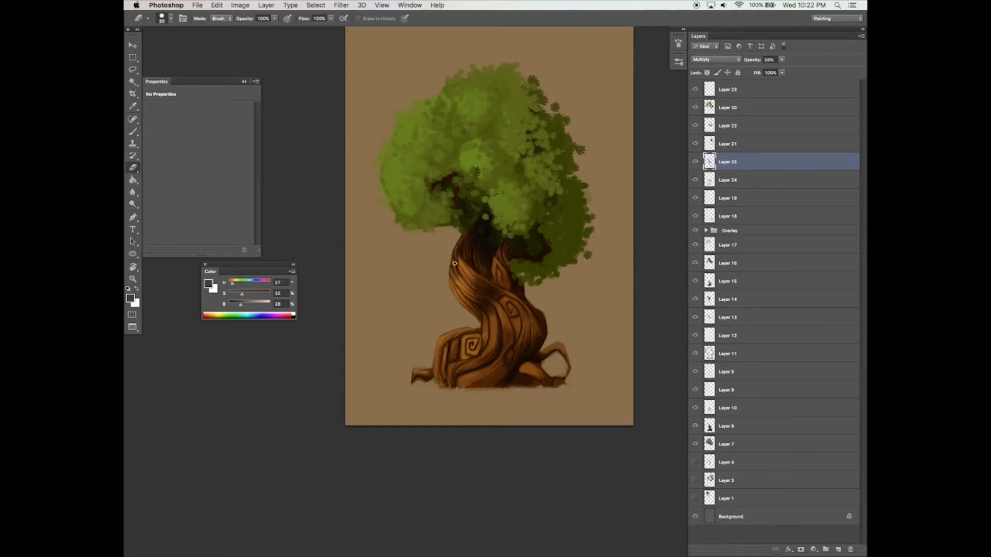
pyautogui.click(678, 42)
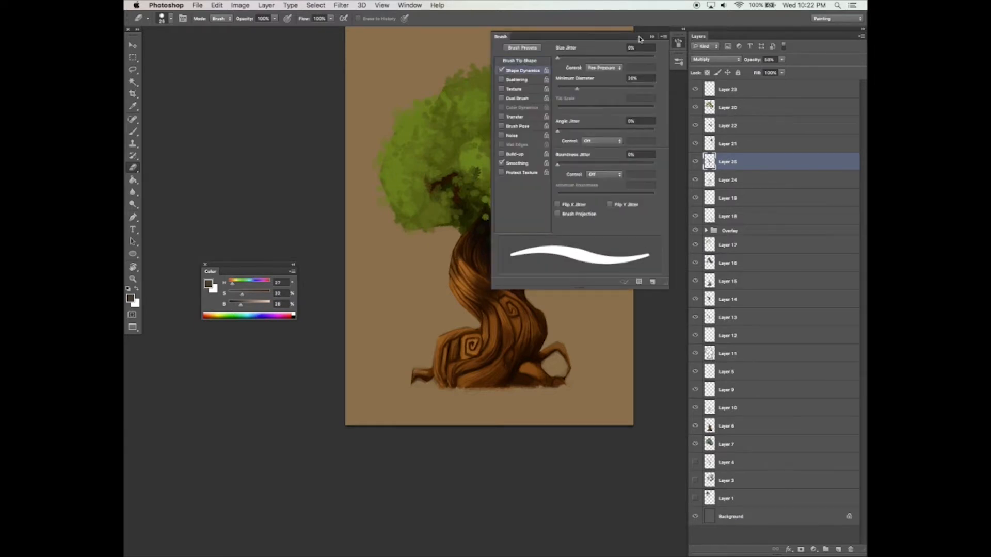
pyautogui.click(651, 37)
pyautogui.press('[')
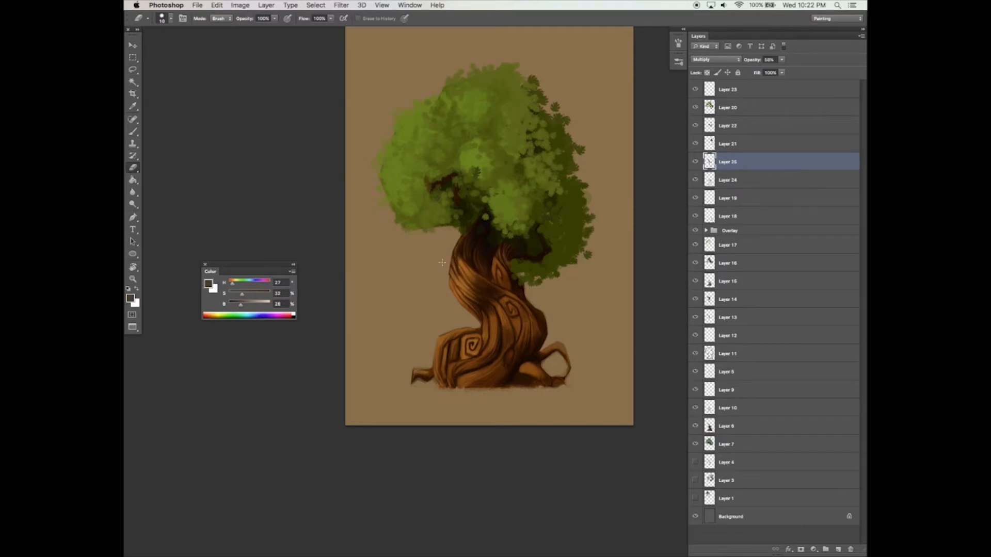
pyautogui.moveTo(574, 292); pyautogui.dragTo(577, 279)
# - Duplicate Layer 20, hide the original, and try a Gaussian Blur with a 2.3-pixel radius on the copy
pyautogui.press('b')
pyautogui.click(732, 108)
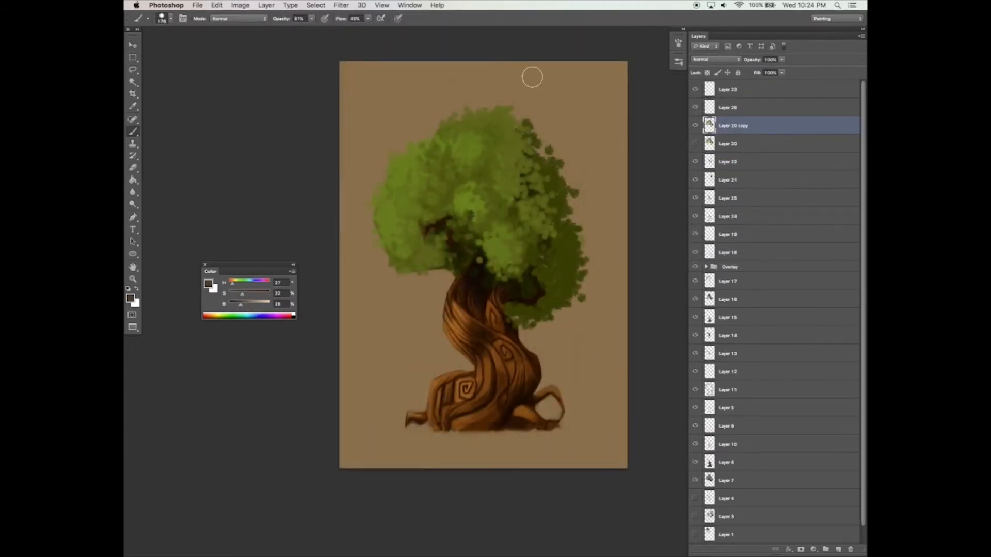
pyautogui.click(342, 6)
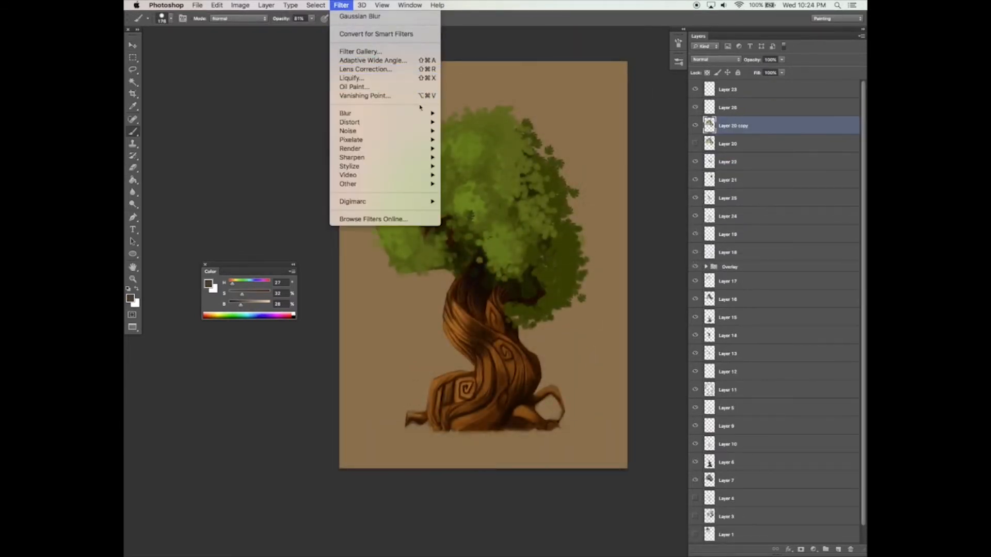
pyautogui.moveTo(362, 113)
pyautogui.click(471, 183)
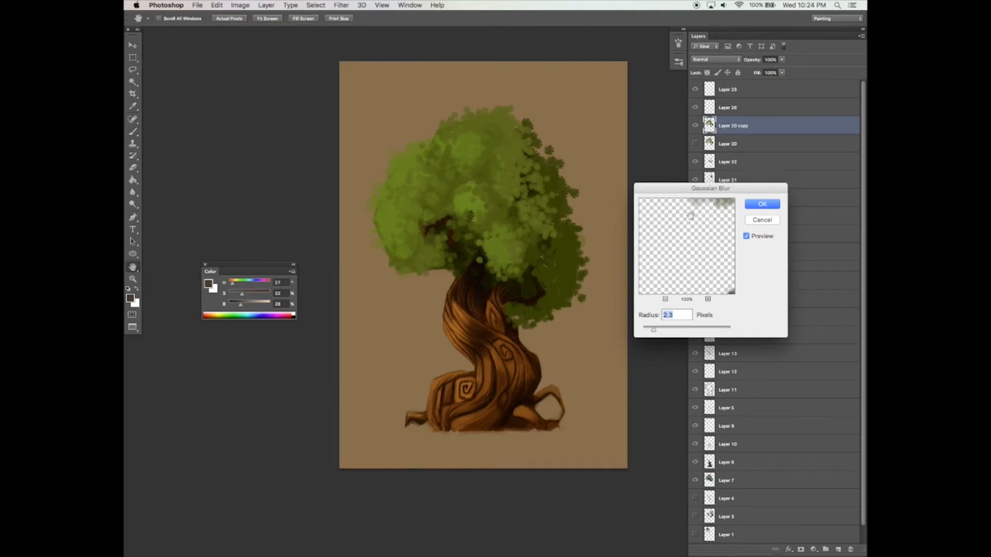
pyautogui.press('Return')
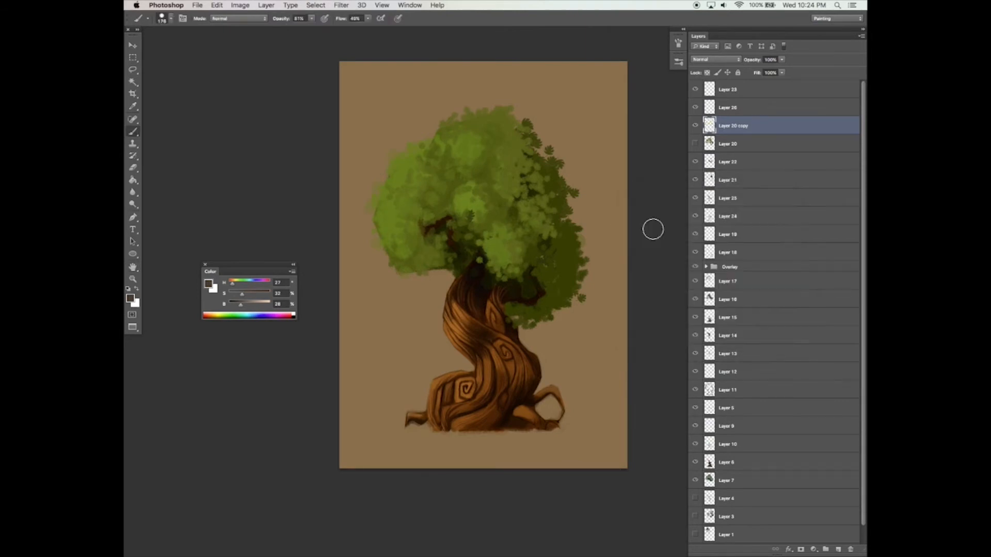
pyautogui.press('super+z')
# - Merge Layer 22 into Layer 21, check the foliage layers' visibility, and duplicate the merged layer with the original hidden
pyautogui.click(732, 161)
pyautogui.press('super+e')
pyautogui.click(695, 162)
pyautogui.click(695, 162)
pyautogui.click(695, 180)
pyautogui.click(695, 180)
pyautogui.moveTo(727, 165); pyautogui.dragTo(838, 549)
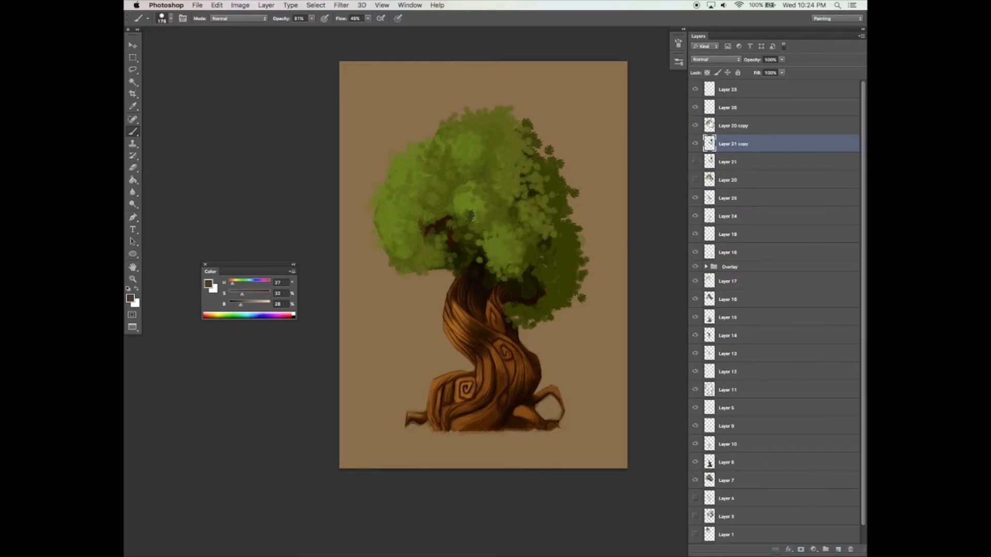
# - Soften the leaves on Layer 21 copy by repeatedly applying the last Gaussian Blur
pyautogui.click(341, 5)
pyautogui.click(349, 7)
pyautogui.click(348, 6)
pyautogui.click(353, 19)
pyautogui.click(347, 6)
pyautogui.click(354, 18)
pyautogui.press('v')
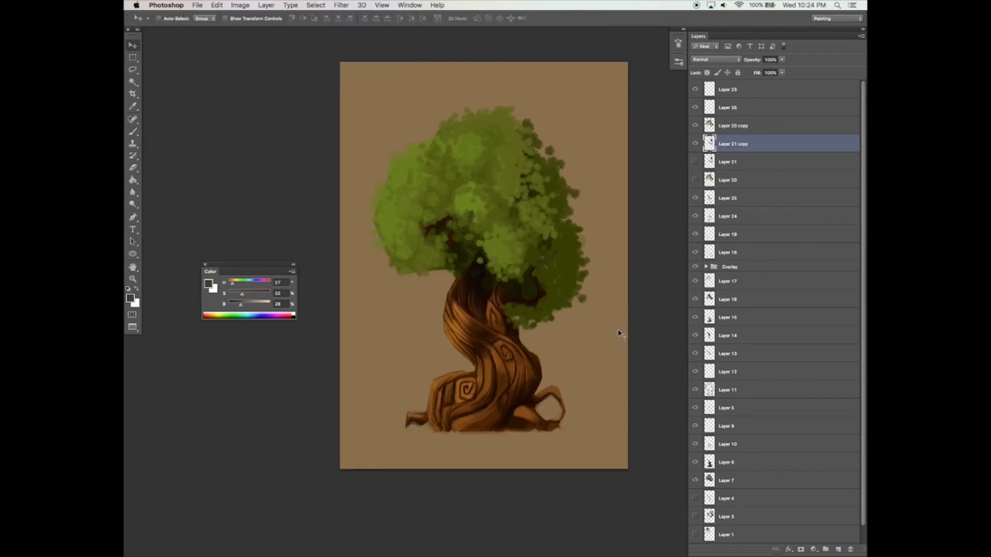
# - Erase stray leaf edges over the trunk just under the right foliage with an enlarged eraser
pyautogui.press('e')
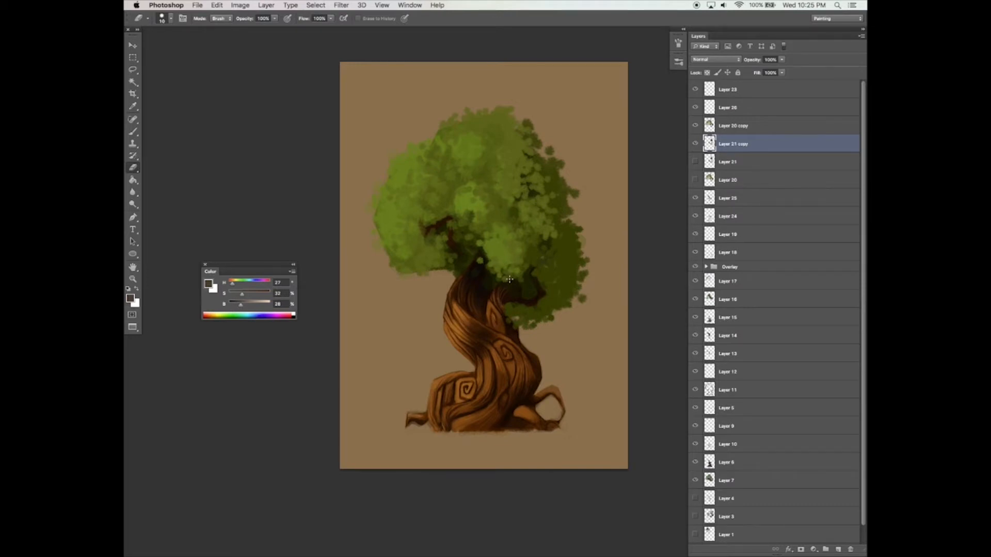
pyautogui.scroll(1, 510, 260)
pyautogui.press(']')
pyautogui.press(']')
pyautogui.press(']')
pyautogui.moveTo(508, 326); pyautogui.dragTo(510, 334)
pyautogui.click(743, 132)
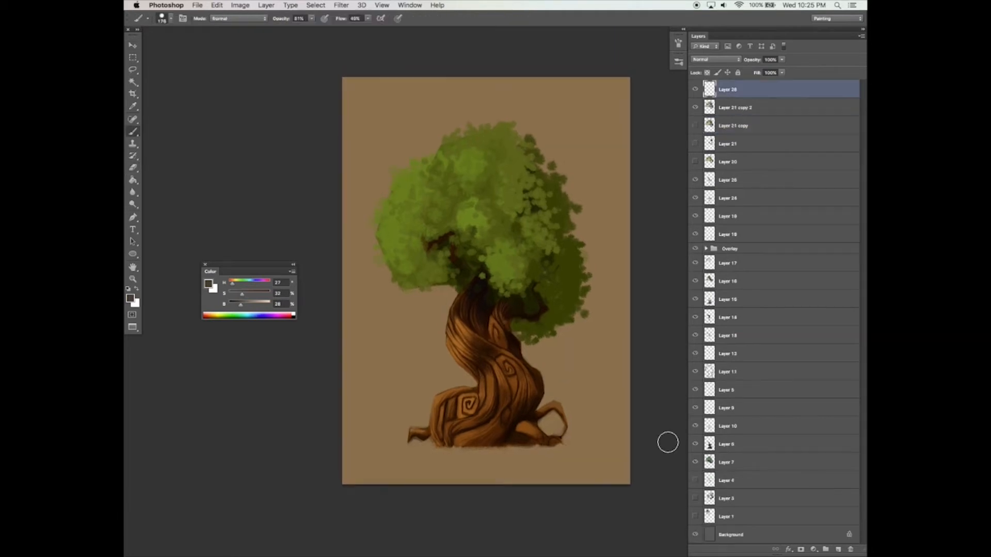
# - Sample a dark green, set the top layer to Multiply at 55% opacity, and paint shadow along the foliage's upper right edge
pyautogui.keyDown('alt'); pyautogui.click(454, 205); pyautogui.keyUp('alt')
pyautogui.keyDown('alt'); pyautogui.click(467, 274); pyautogui.keyUp('alt')
pyautogui.click(715, 59)
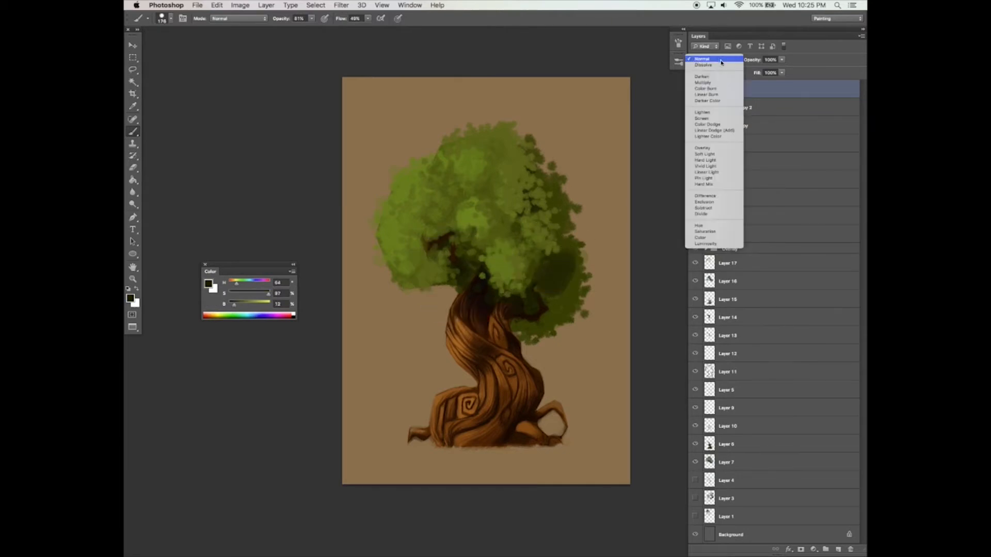
pyautogui.click(714, 84)
pyautogui.click(782, 59)
pyautogui.click(764, 70)
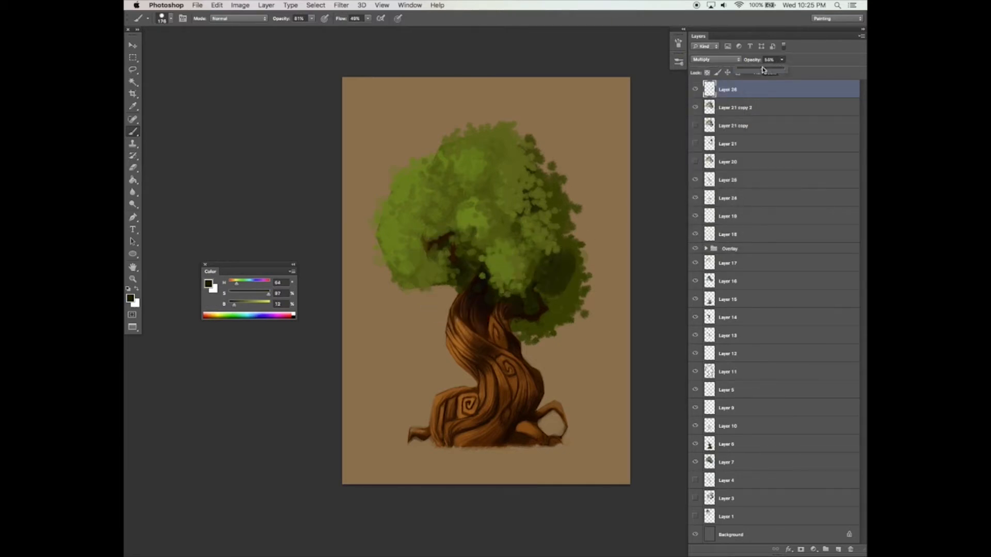
pyautogui.moveTo(555, 220); pyautogui.dragTo(536, 167)
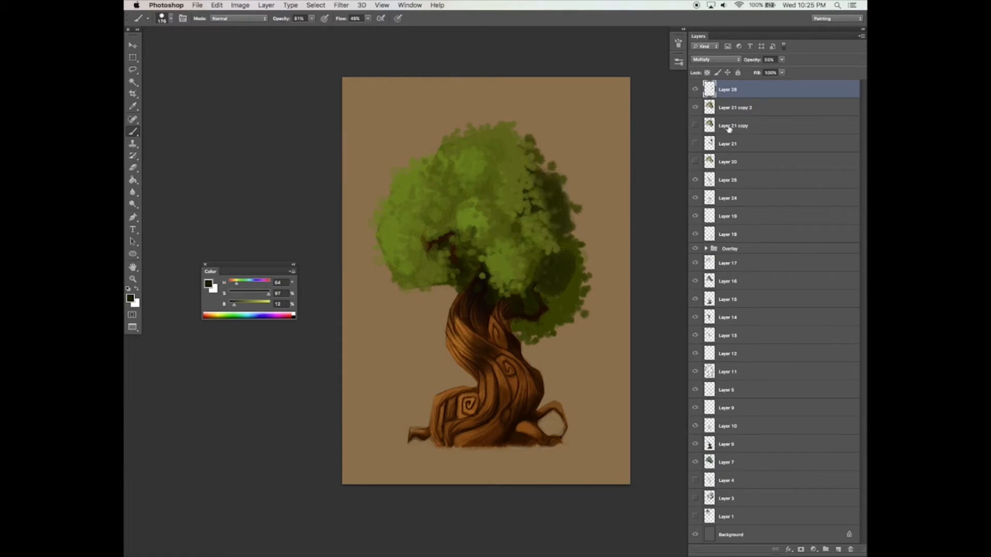
# - Deepen the shadow on the foliage's right and lower right sides, darkening the colour to 100% saturation and 3% brightness
pyautogui.click(713, 108)
pyautogui.keyDown('super'); pyautogui.click(709, 107); pyautogui.keyUp('super')
pyautogui.keyDown('shift'); pyautogui.click(735, 92); pyautogui.keyUp('shift')
pyautogui.press('super+d')
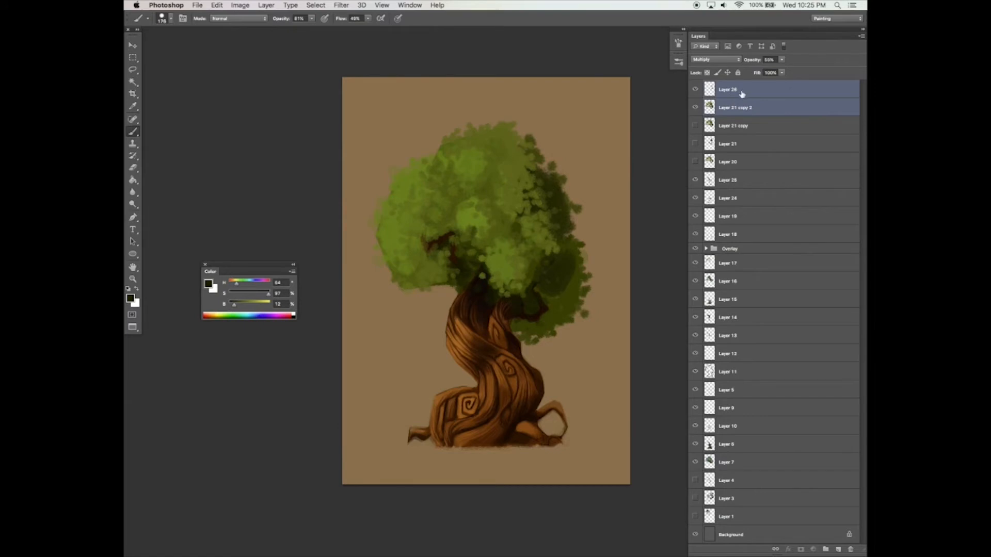
pyautogui.click(742, 94)
pyautogui.moveTo(581, 221)
pyautogui.mouseDown()
pyautogui.moveTo(554, 158)
pyautogui.moveTo(578, 280)
pyautogui.moveTo(563, 265)
pyautogui.moveTo(586, 287)
pyautogui.moveTo(529, 334)
pyautogui.moveTo(557, 321)
pyautogui.moveTo(563, 300)
pyautogui.moveTo(532, 301)
pyautogui.moveTo(528, 282)
pyautogui.moveTo(559, 246)
pyautogui.moveTo(548, 222)
pyautogui.moveTo(555, 258)
pyautogui.mouseUp()
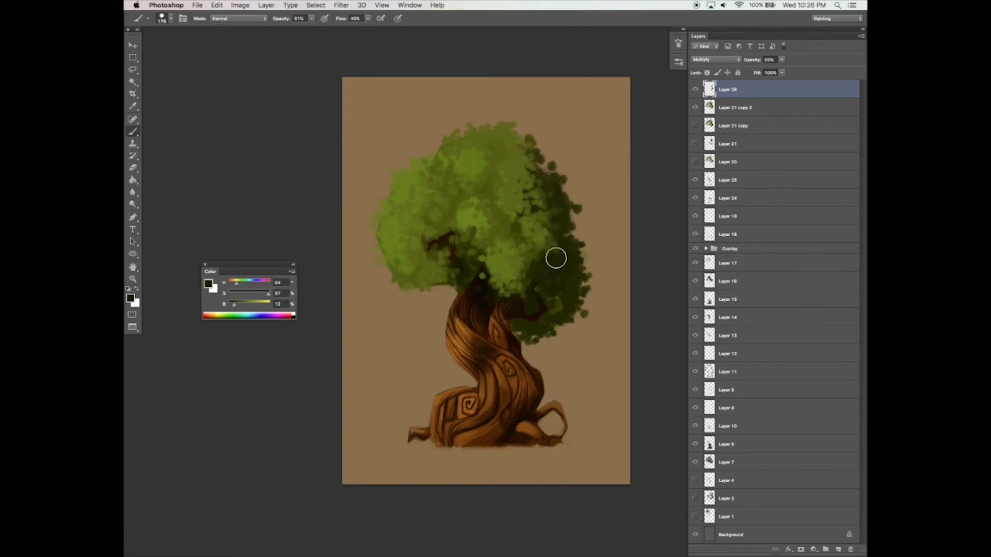
pyautogui.moveTo(234, 305); pyautogui.dragTo(270, 293)
pyautogui.moveTo(511, 308)
pyautogui.mouseDown()
pyautogui.moveTo(492, 299)
pyautogui.moveTo(526, 294)
pyautogui.moveTo(552, 315)
pyautogui.moveTo(525, 331)
pyautogui.moveTo(563, 305)
pyautogui.moveTo(565, 185)
pyautogui.moveTo(580, 236)
pyautogui.moveTo(564, 293)
pyautogui.mouseUp()
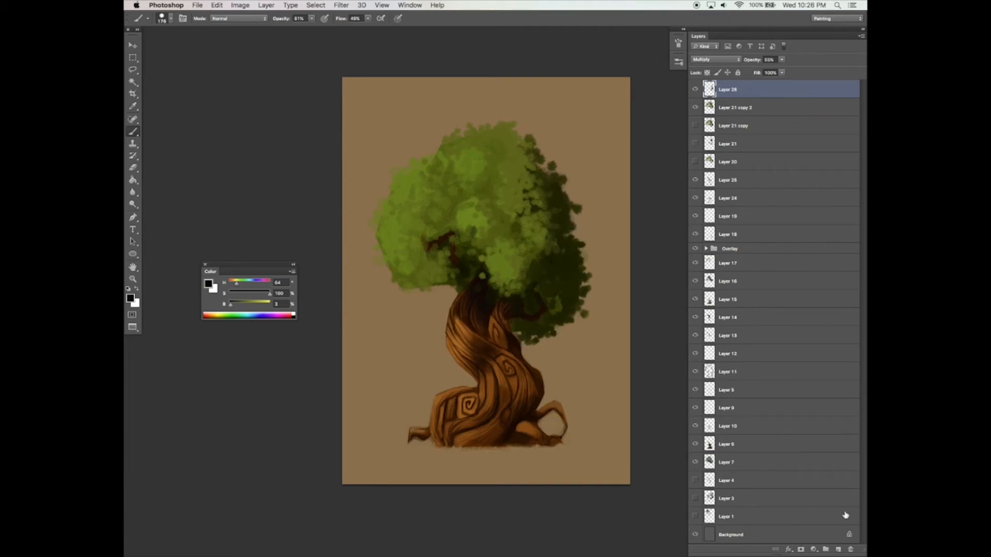
# - Add another Multiply layer, paint near-black shadow under the foliage's lower right and around the left branch, and erase the excess
pyautogui.click(838, 549)
pyautogui.click(715, 60)
pyautogui.click(714, 82)
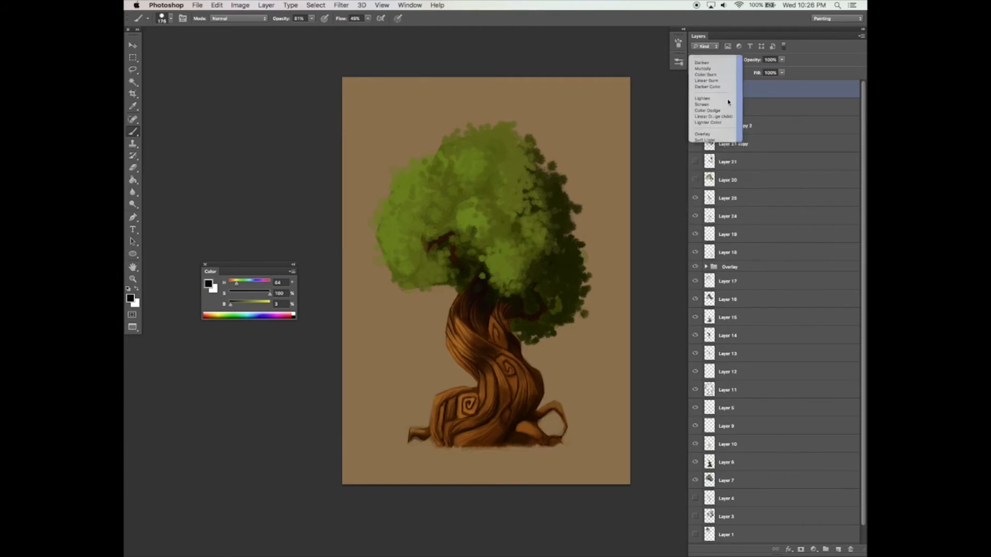
pyautogui.moveTo(569, 280)
pyautogui.mouseDown()
pyautogui.moveTo(579, 217)
pyautogui.moveTo(585, 288)
pyautogui.moveTo(552, 326)
pyautogui.moveTo(532, 325)
pyautogui.mouseUp()
pyautogui.moveTo(462, 266)
pyautogui.mouseDown()
pyautogui.moveTo(424, 281)
pyautogui.moveTo(403, 274)
pyautogui.moveTo(456, 278)
pyautogui.moveTo(480, 256)
pyautogui.moveTo(469, 265)
pyautogui.mouseUp()
pyautogui.press('e')
pyautogui.press('super+d')
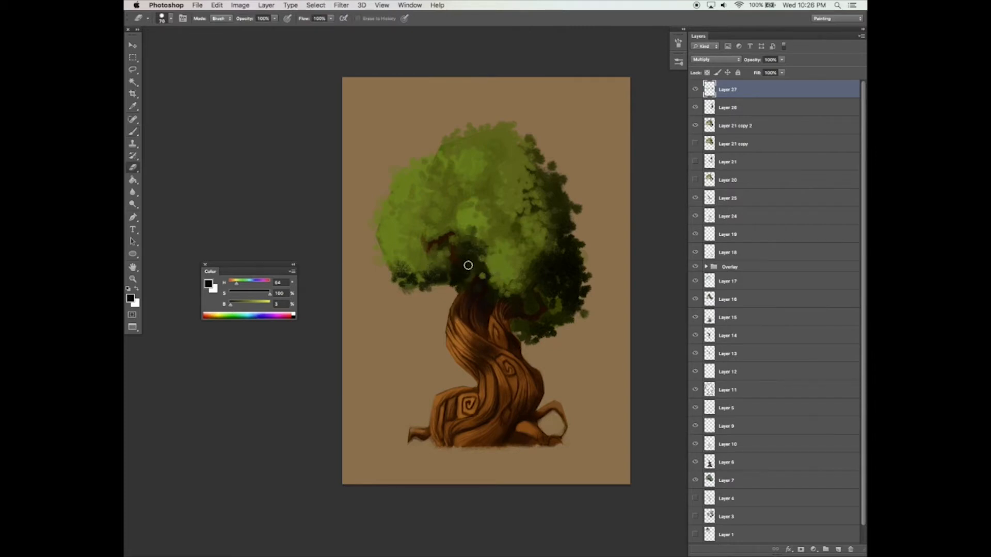
# - Merge the new shadow layer into the Multiply layer below it and toggle its visibility to compare the shading
pyautogui.click(728, 107)
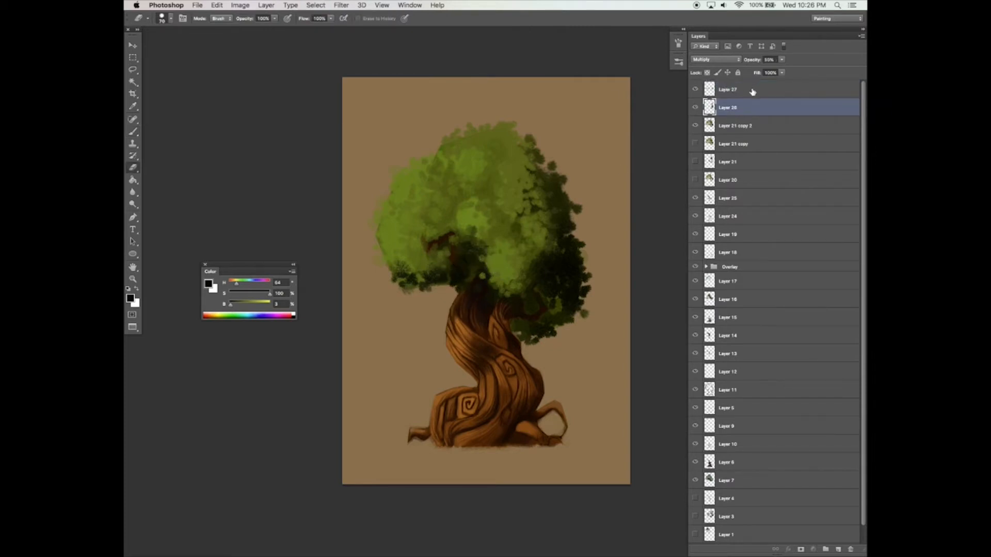
pyautogui.click(752, 91)
pyautogui.press('super+e')
pyautogui.click(696, 90)
pyautogui.click(696, 89)
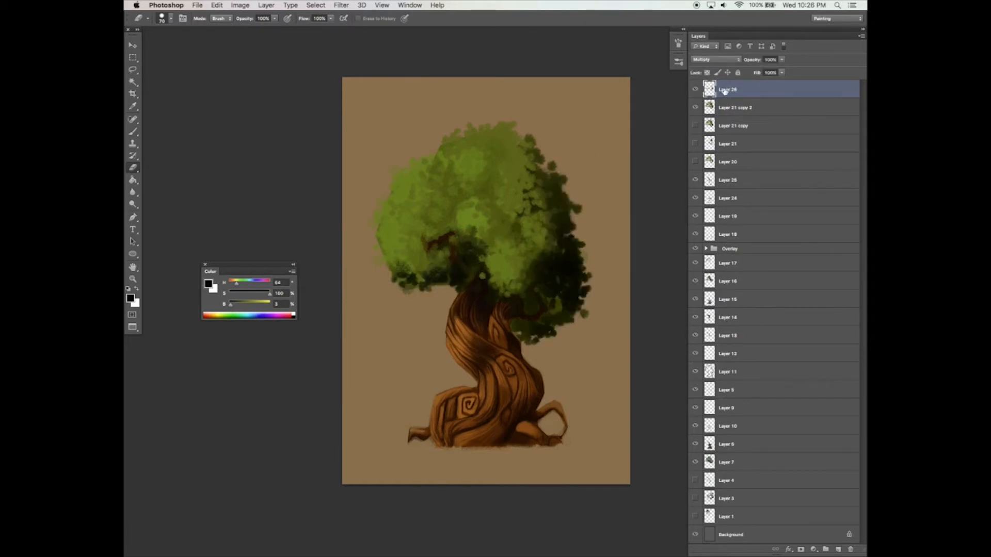
# - Merge the Multiply shadow layer into the foliage layer below it and toggle its visibility to compare the shading
pyautogui.press('super+e')
pyautogui.click(695, 89)
pyautogui.click(695, 90)
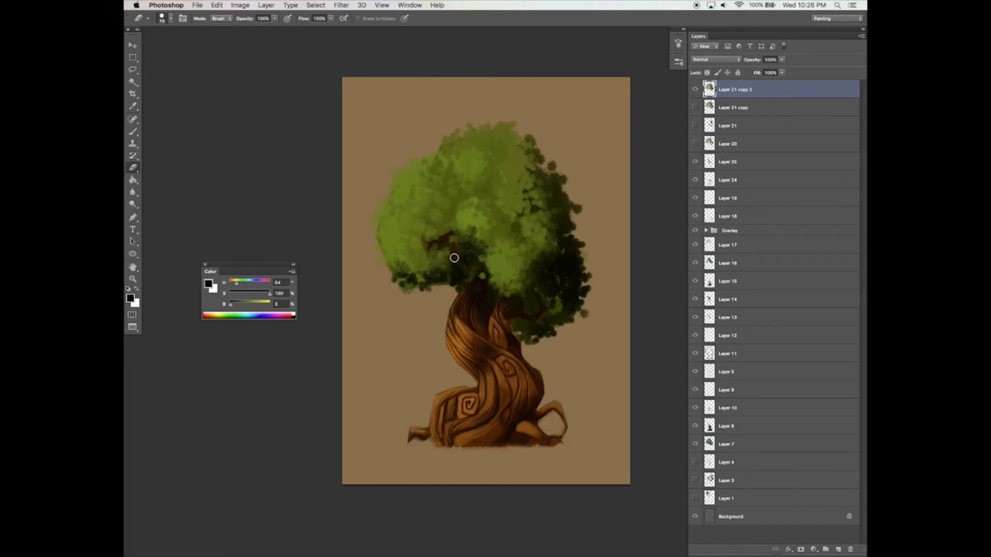
pyautogui.moveTo(481, 267)
pyautogui.mouseDown()
pyautogui.moveTo(451, 246)
pyautogui.moveTo(482, 262)
pyautogui.mouseUp()
pyautogui.scroll(1, 508, 325)
pyautogui.press('b')
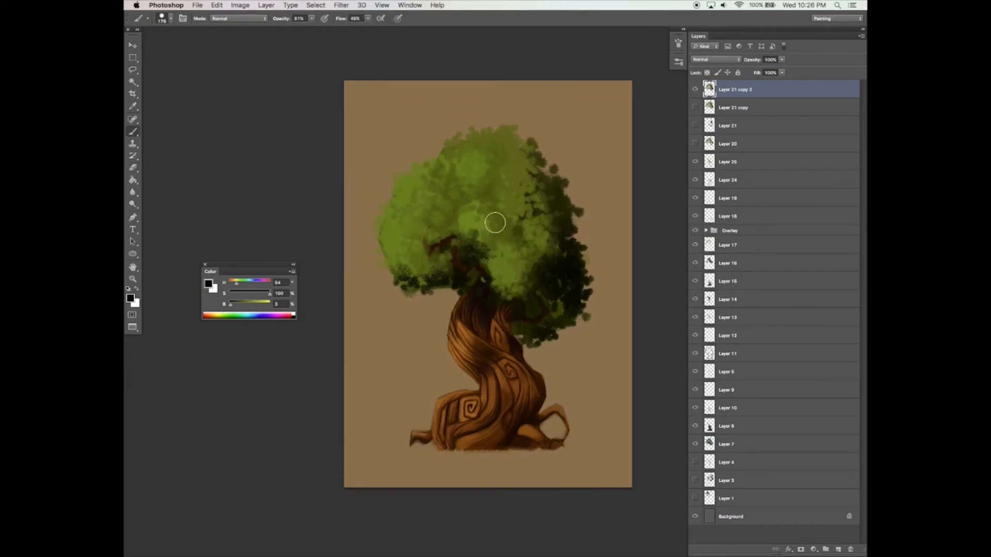
pyautogui.press('super+z')
pyautogui.press('super+z')
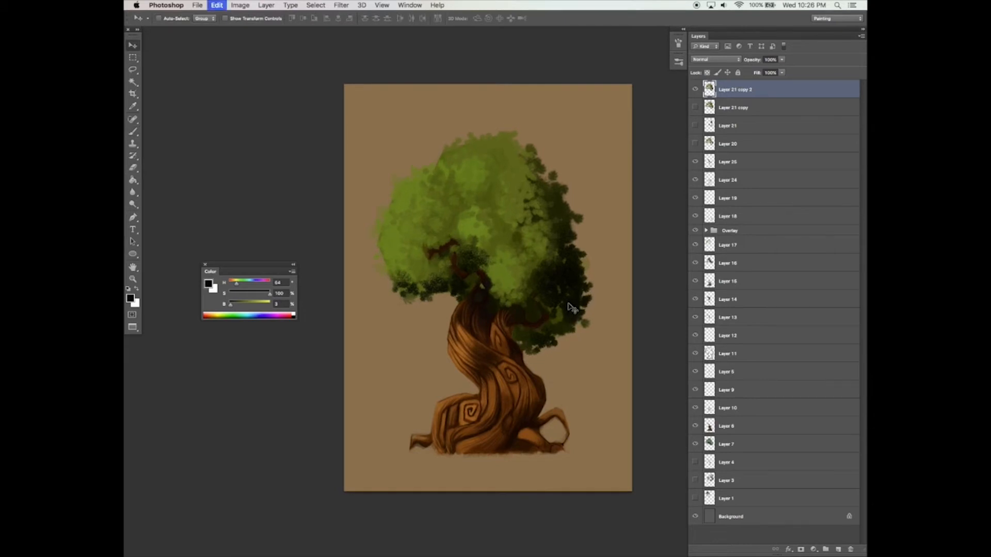
# - Add a new layer above the foliage, sample a dark green from the leaves and lower the brush opacity to 47%
pyautogui.keyDown('alt'); pyautogui.click(565, 292); pyautogui.keyUp('alt')
pyautogui.moveTo(561, 308); pyautogui.dragTo(560, 325)
pyautogui.moveTo(605, 298)
pyautogui.mouseDown()
pyautogui.moveTo(547, 293)
pyautogui.moveTo(588, 285)
pyautogui.mouseUp()
pyautogui.press('z')
pyautogui.keyDown('alt'); pyautogui.click(590, 298); pyautogui.keyUp('alt')
pyautogui.click(556, 294)
pyautogui.click(566, 292)
pyautogui.press('b')
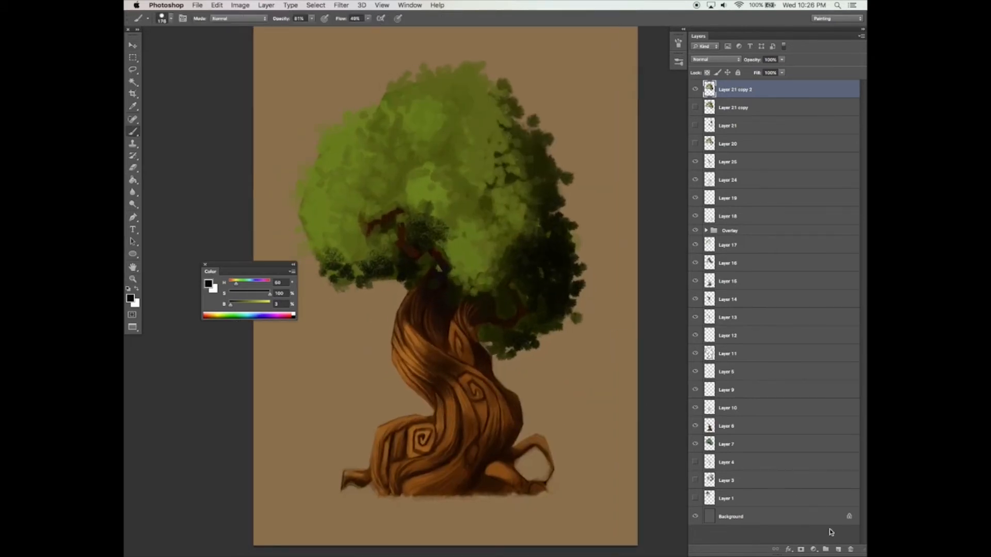
pyautogui.click(838, 550)
pyautogui.keyDown('alt'); pyautogui.click(501, 258); pyautogui.keyUp('alt')
pyautogui.moveTo(312, 19); pyautogui.dragTo(299, 30)
# - Paint soft strokes of sampled greens across the foliage's centre, left side and dark lower right to blend the light and shadow areas
pyautogui.click(450, 259)
pyautogui.moveTo(513, 241)
pyautogui.mouseDown()
pyautogui.moveTo(531, 226)
pyautogui.moveTo(532, 244)
pyautogui.moveTo(509, 263)
pyautogui.mouseUp()
pyautogui.moveTo(519, 177)
pyautogui.mouseDown()
pyautogui.moveTo(512, 132)
pyautogui.moveTo(535, 212)
pyautogui.moveTo(511, 211)
pyautogui.moveTo(488, 139)
pyautogui.moveTo(506, 189)
pyautogui.moveTo(482, 182)
pyautogui.mouseUp()
pyautogui.moveTo(483, 158)
pyautogui.mouseDown()
pyautogui.moveTo(477, 212)
pyautogui.moveTo(520, 206)
pyautogui.moveTo(473, 159)
pyautogui.moveTo(448, 177)
pyautogui.moveTo(440, 209)
pyautogui.moveTo(430, 194)
pyautogui.moveTo(435, 164)
pyautogui.moveTo(405, 191)
pyautogui.moveTo(429, 220)
pyautogui.moveTo(395, 199)
pyautogui.moveTo(424, 212)
pyautogui.moveTo(416, 220)
pyautogui.moveTo(443, 199)
pyautogui.moveTo(418, 215)
pyautogui.moveTo(425, 168)
pyautogui.moveTo(336, 235)
pyautogui.moveTo(375, 251)
pyautogui.mouseUp()
pyautogui.moveTo(348, 205)
pyautogui.mouseDown()
pyautogui.moveTo(339, 227)
pyautogui.moveTo(361, 213)
pyautogui.mouseUp()
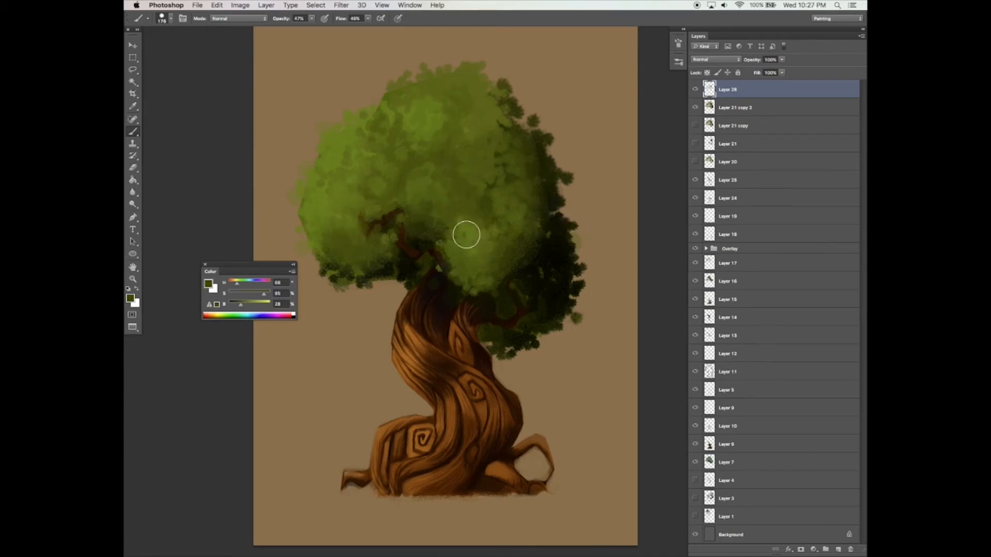
pyautogui.moveTo(323, 167)
pyautogui.mouseDown()
pyautogui.moveTo(327, 216)
pyautogui.moveTo(350, 214)
pyautogui.mouseUp()
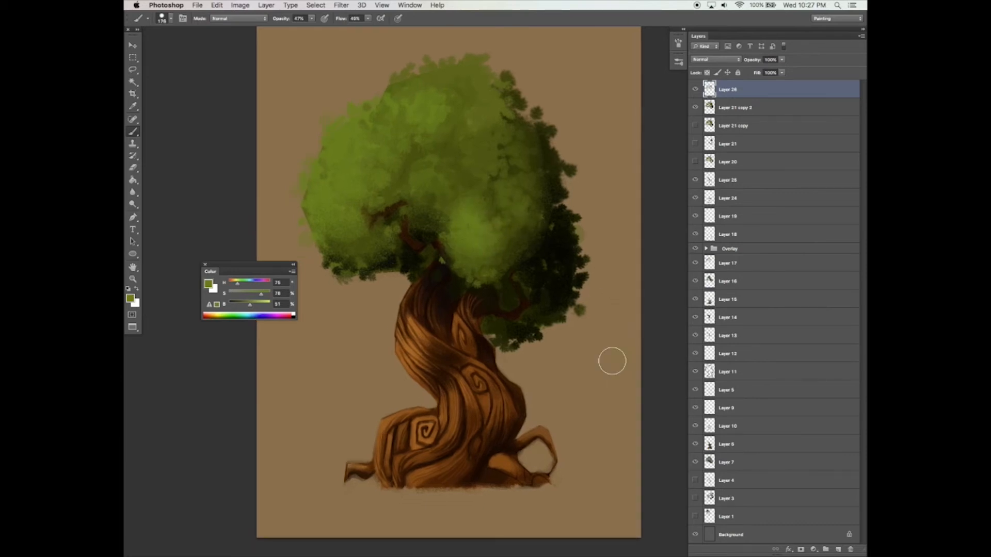
pyautogui.keyDown('alt'); pyautogui.click(539, 207); pyautogui.keyUp('alt')
pyautogui.moveTo(555, 279)
pyautogui.mouseDown()
pyautogui.moveTo(525, 327)
pyautogui.moveTo(556, 245)
pyautogui.moveTo(560, 258)
pyautogui.mouseUp()
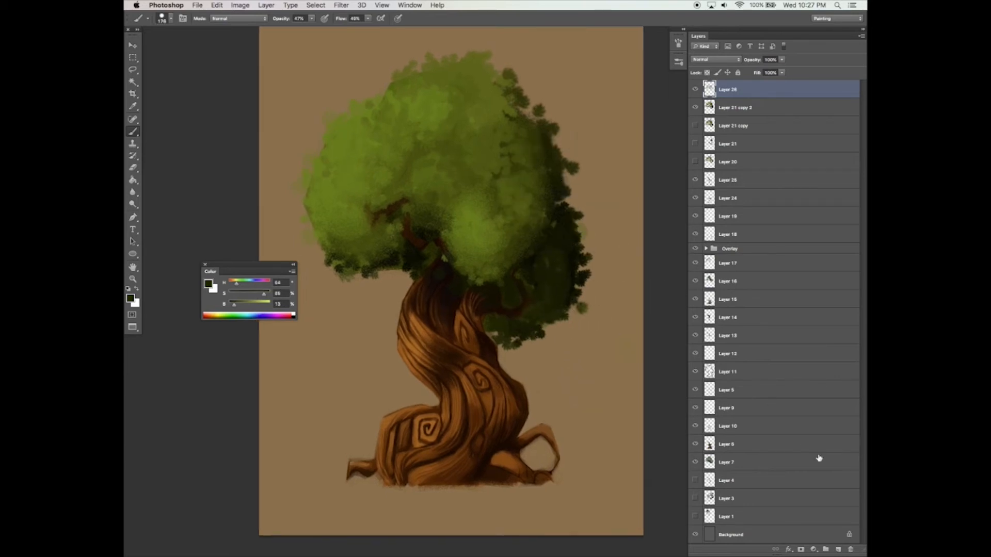
# - Add another layer, paint near-black shadow around the left branch hollow and erase its upper edge into rounded leaf clumps
pyautogui.click(839, 549)
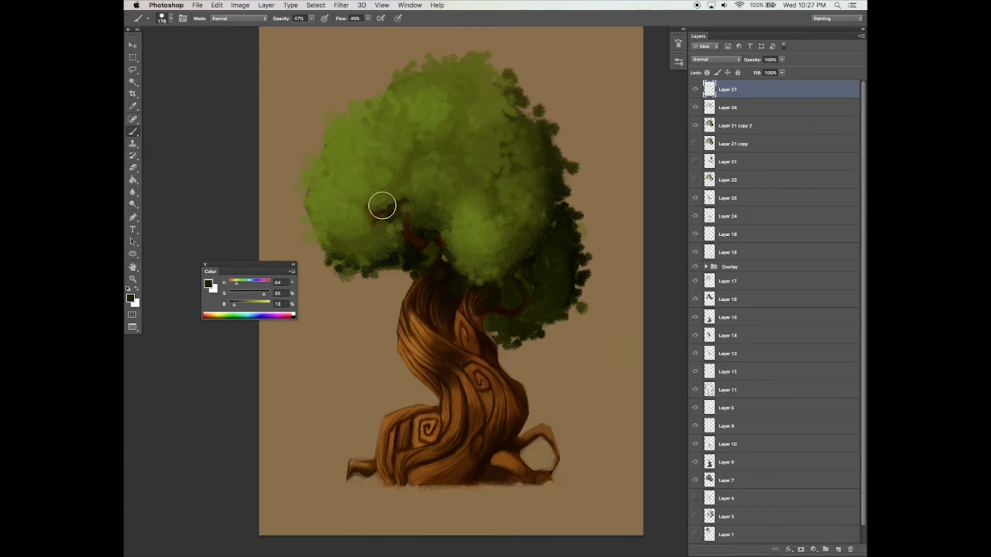
pyautogui.moveTo(387, 202)
pyautogui.mouseDown()
pyautogui.moveTo(396, 192)
pyautogui.moveTo(380, 208)
pyautogui.moveTo(410, 195)
pyautogui.moveTo(398, 196)
pyautogui.moveTo(377, 231)
pyautogui.moveTo(431, 206)
pyautogui.mouseUp()
pyautogui.press('space')
pyautogui.press('e')
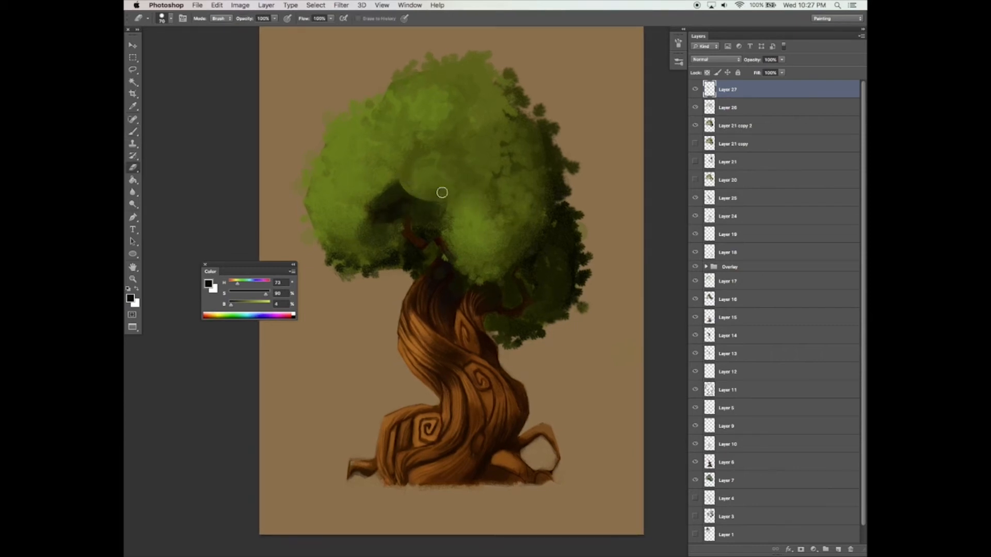
pyautogui.moveTo(447, 190); pyautogui.dragTo(450, 187)
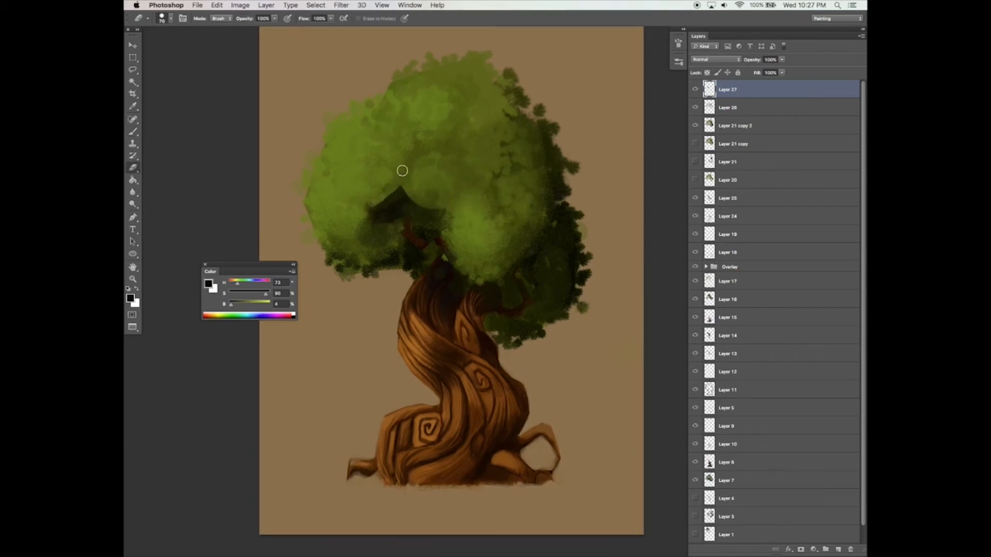
pyautogui.hscroll(-1, 516, 278)
# - Add a layer for leaf texture, replace the current brushes with the 00_TREES_LEAVES set and choose a maple leaf brush
pyautogui.press('b')
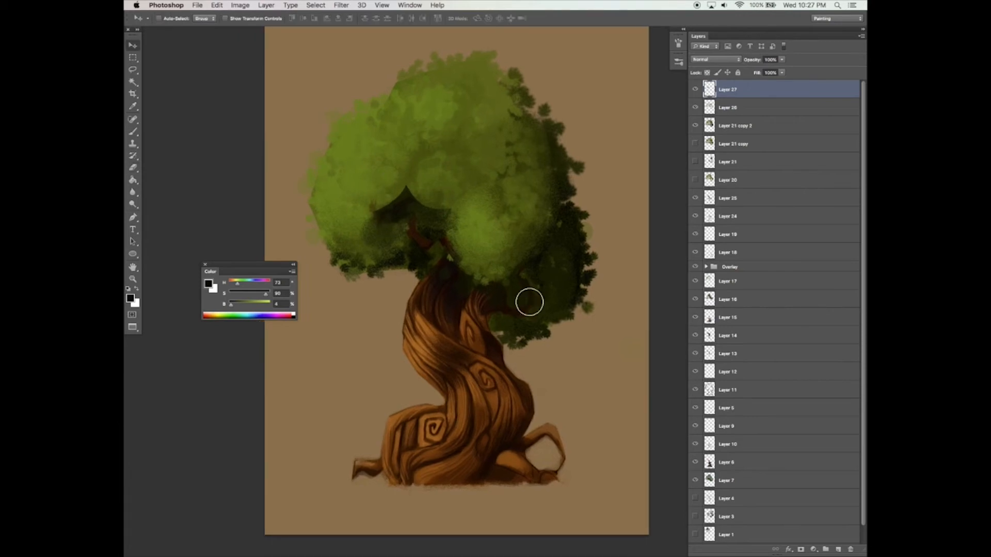
pyautogui.click(837, 549)
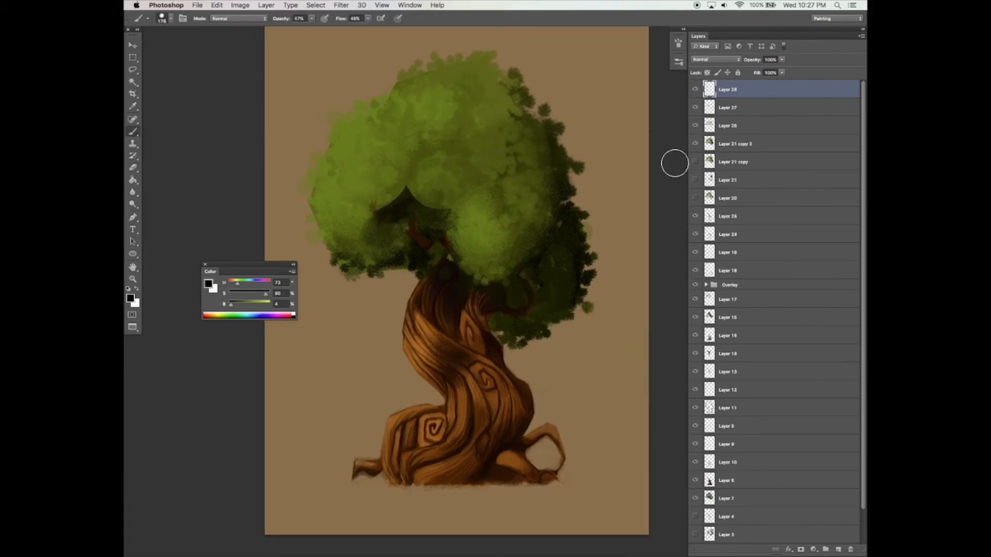
pyautogui.click(679, 44)
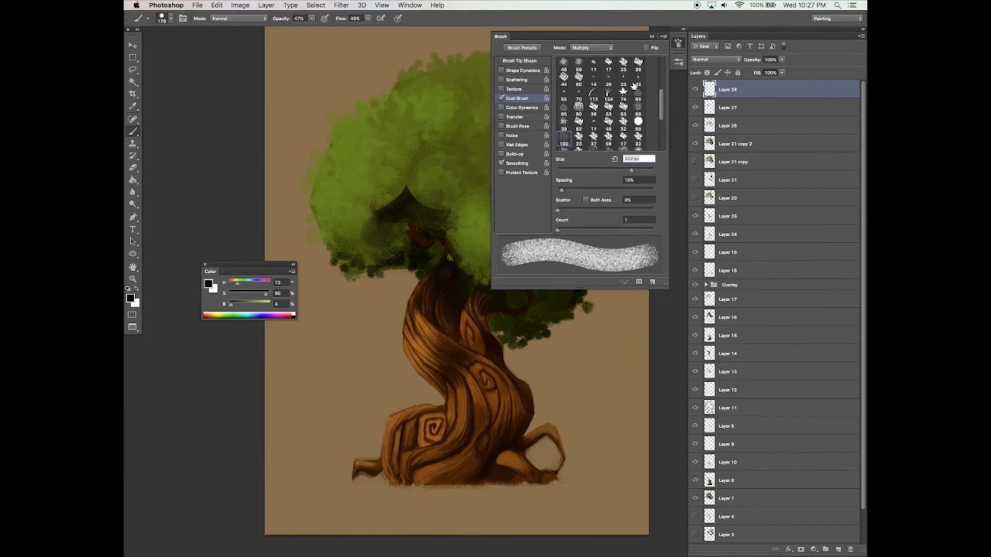
pyautogui.click(678, 63)
pyautogui.click(663, 57)
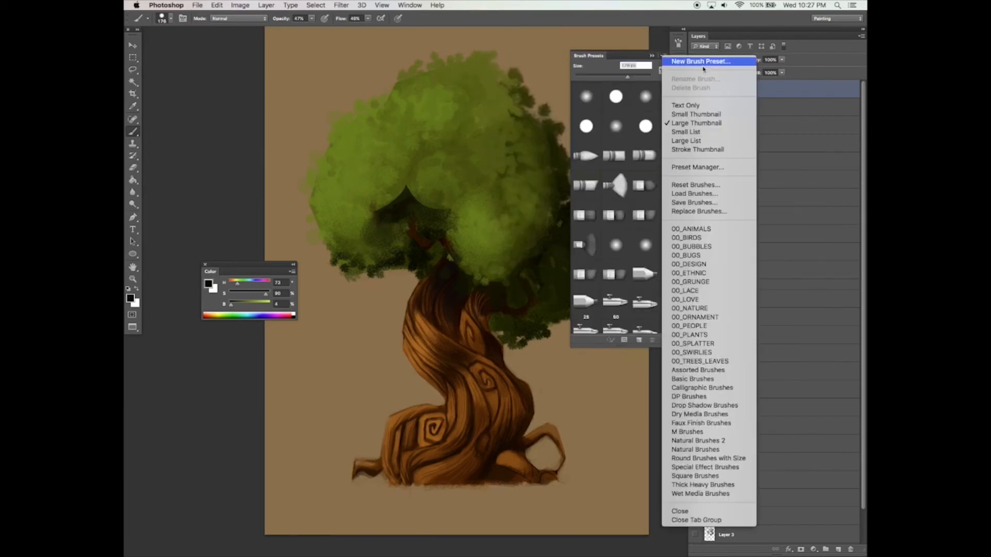
pyautogui.click(718, 361)
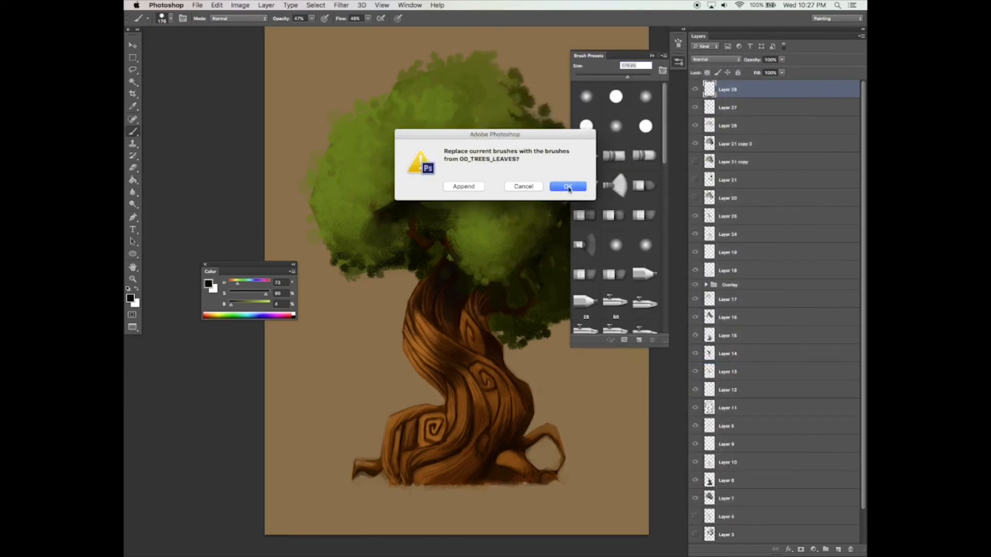
pyautogui.press('Return')
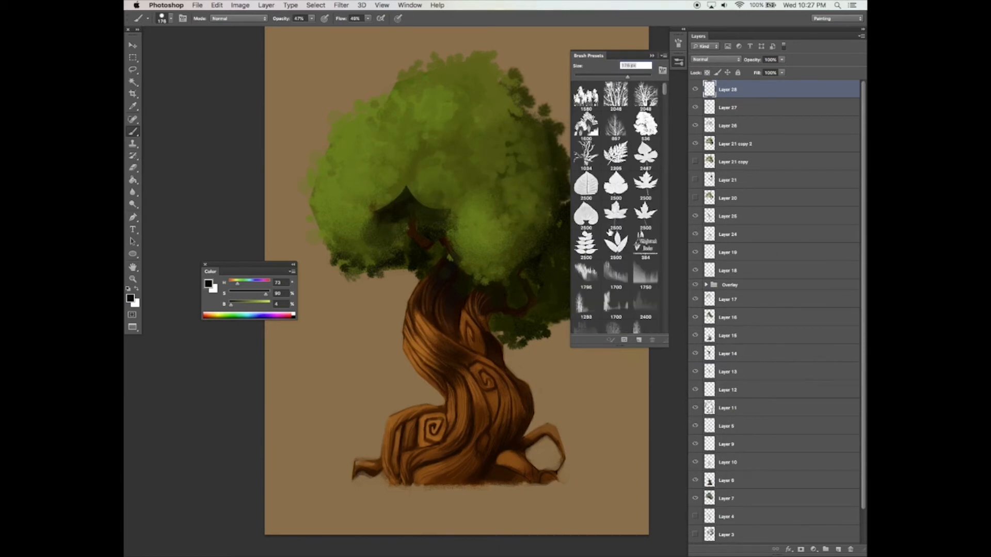
pyautogui.moveTo(665, 92); pyautogui.dragTo(662, 127)
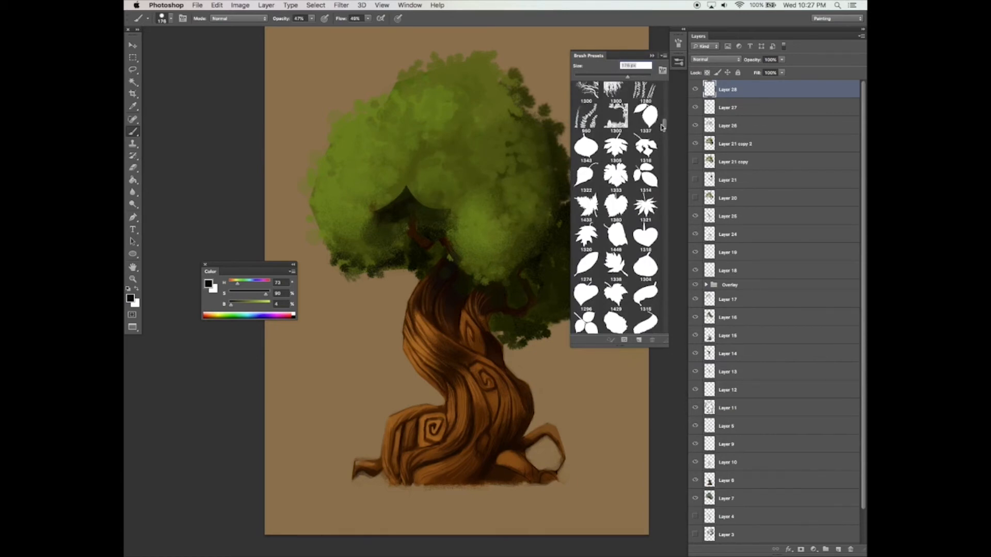
pyautogui.click(616, 147)
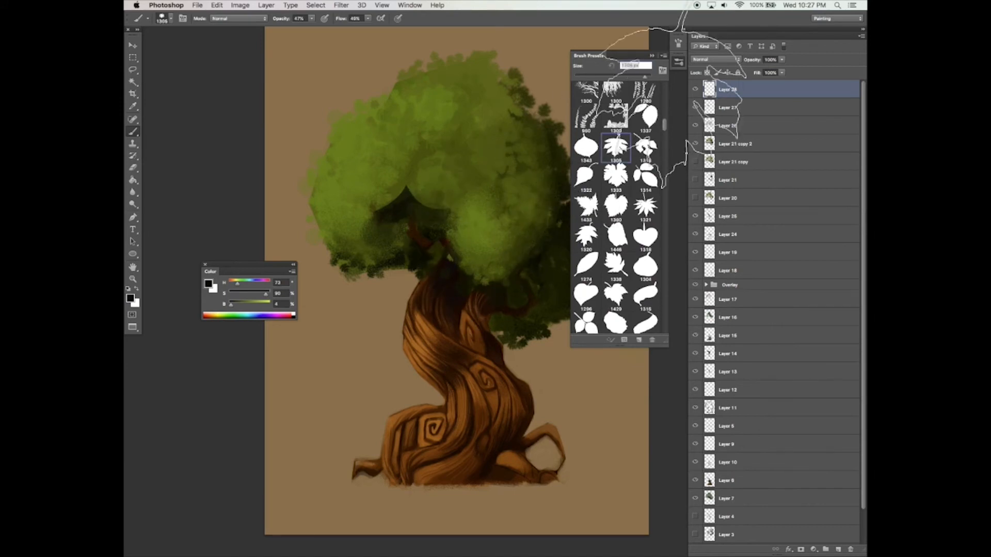
# - Enable Scattering and Shape Dynamics for the leaf brush, with 51% spacing, 23% size jitter and 44% angle jitter
pyautogui.click(678, 44)
pyautogui.click(678, 49)
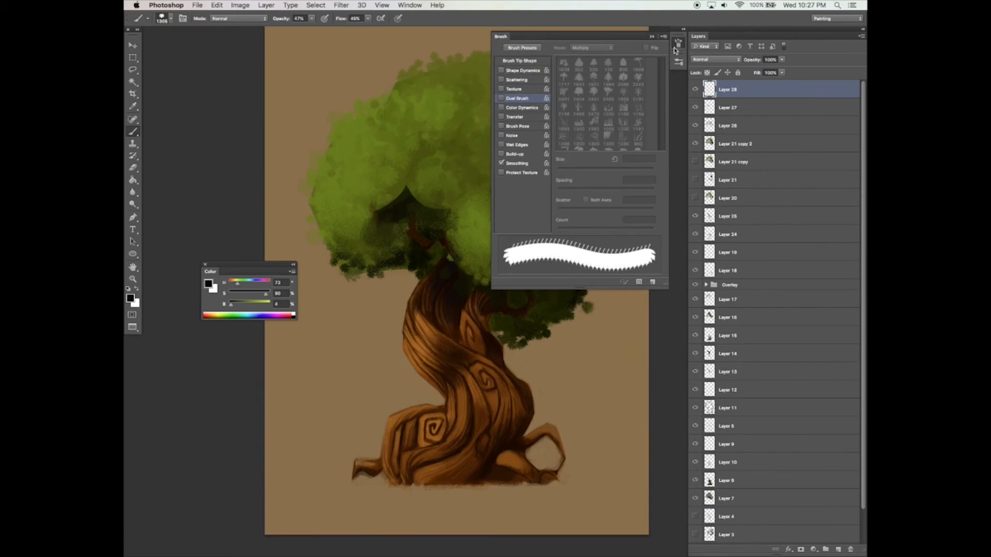
pyautogui.click(516, 79)
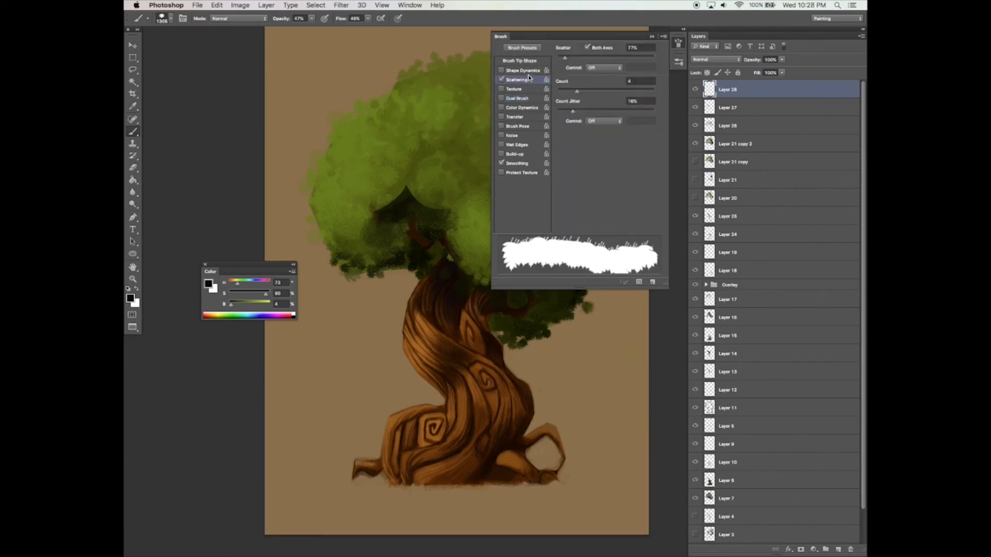
pyautogui.click(534, 61)
pyautogui.moveTo(574, 211); pyautogui.dragTo(582, 211)
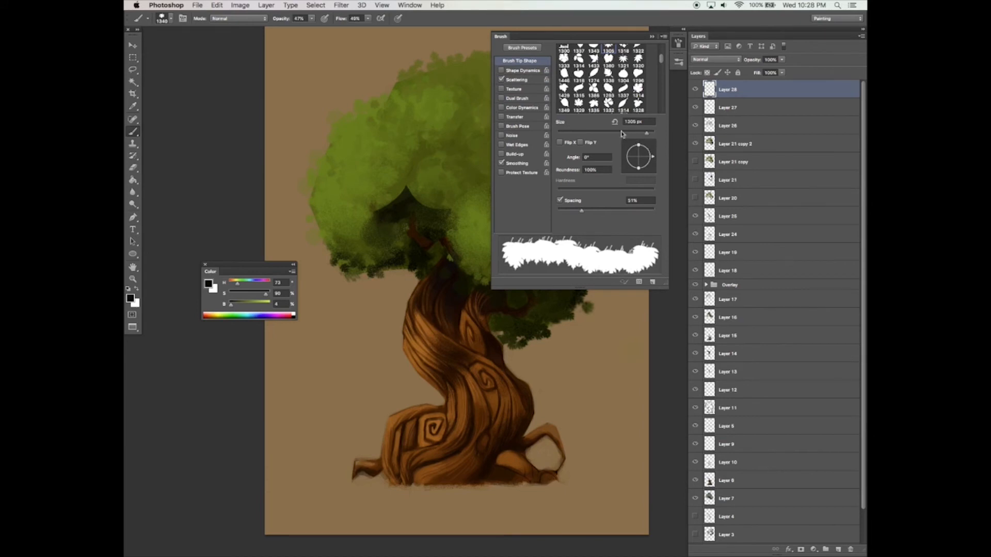
pyautogui.click(522, 70)
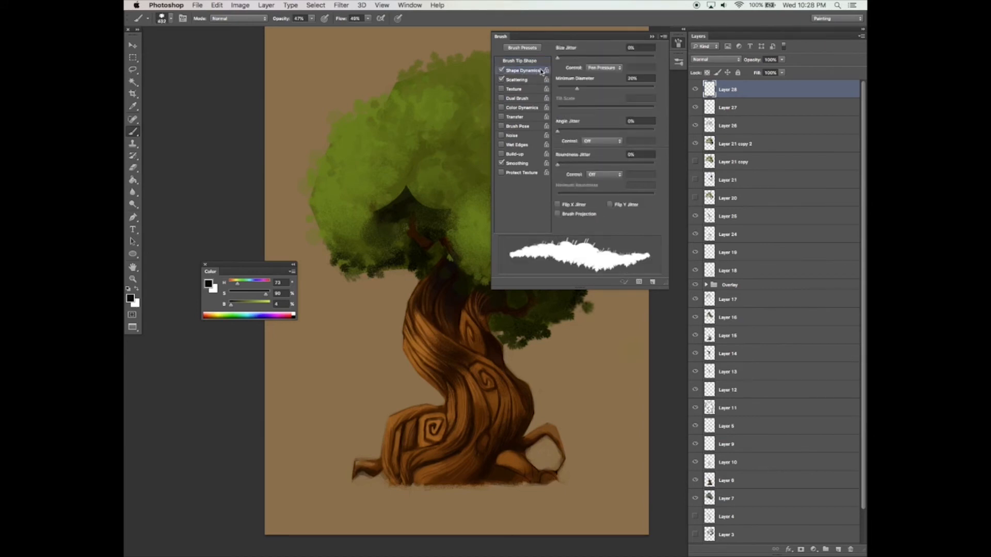
pyautogui.moveTo(572, 58); pyautogui.dragTo(580, 58)
pyautogui.moveTo(579, 128); pyautogui.dragTo(595, 132)
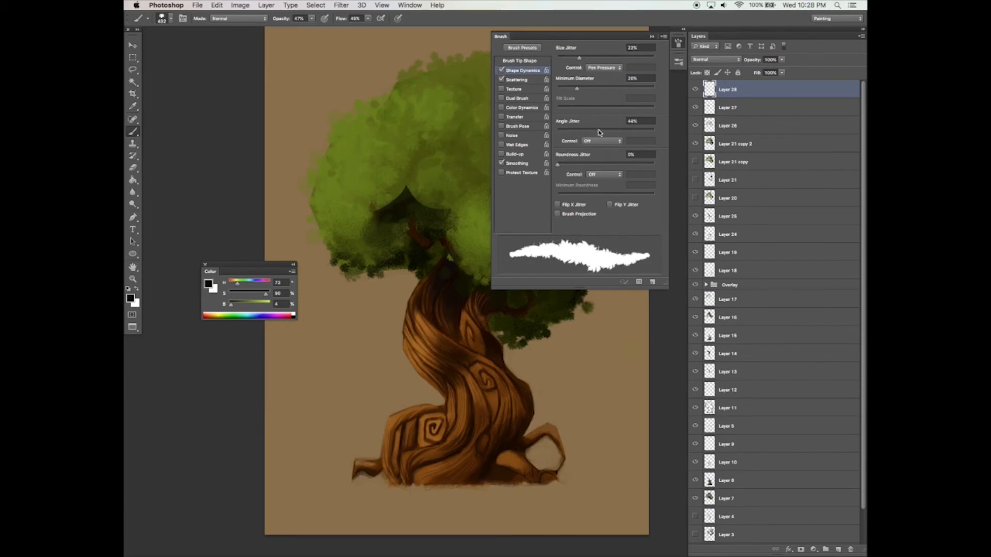
pyautogui.click(654, 37)
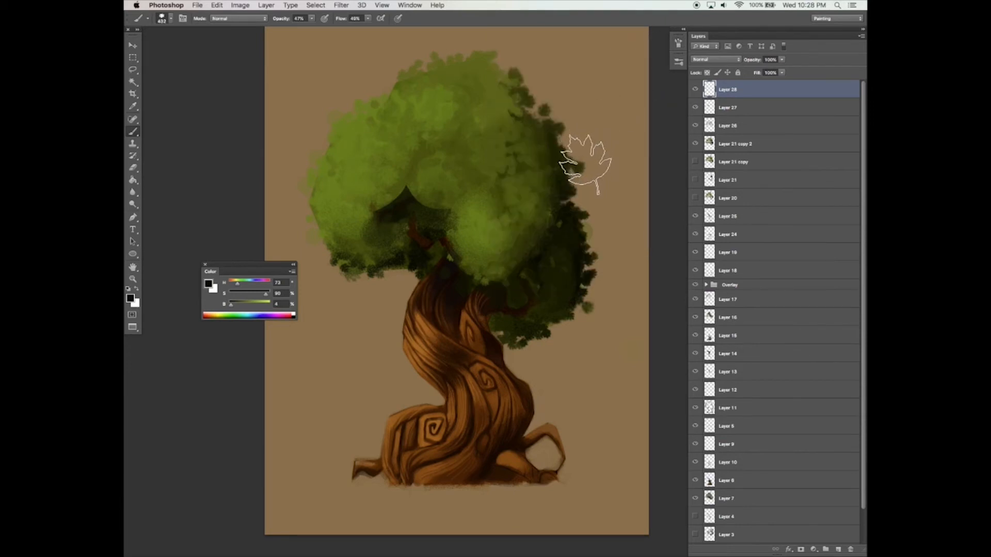
# - Shrink the leaf brush, test a sampled dark green on the foliage's left edge, and raise the opacity with flow at 100%
pyautogui.press('[')
pyautogui.press('[')
pyautogui.press('[')
pyautogui.press('[')
pyautogui.press('[')
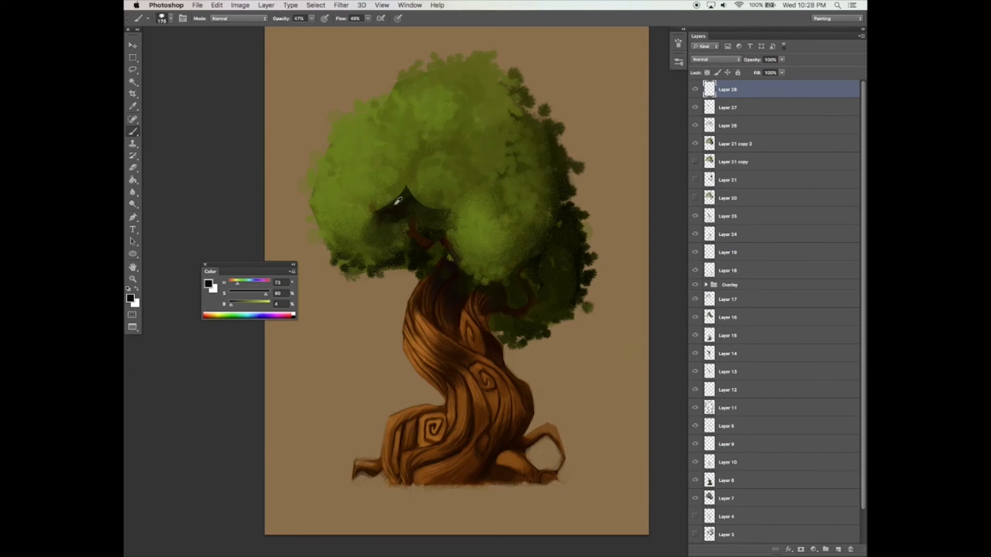
pyautogui.keyDown('alt'); pyautogui.click(411, 165); pyautogui.keyUp('alt')
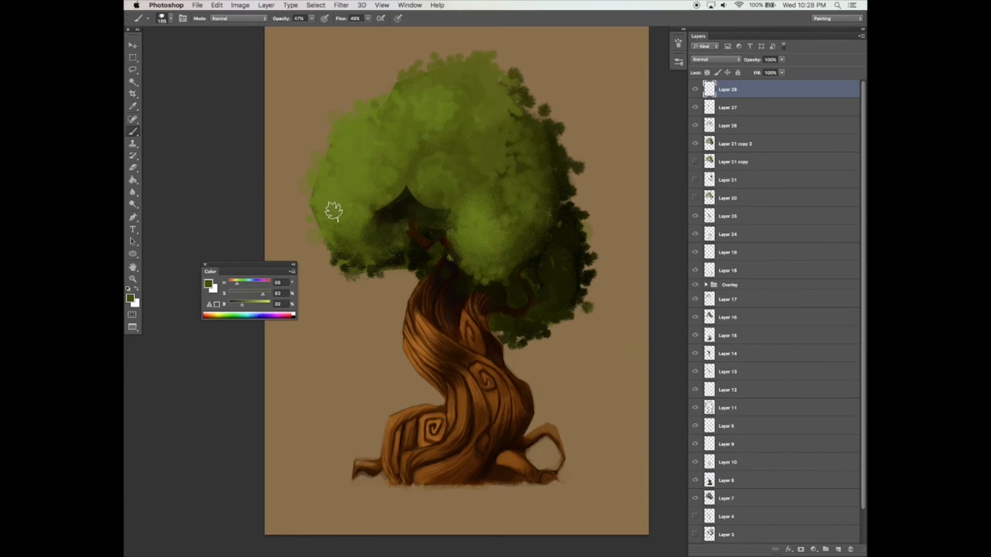
pyautogui.moveTo(320, 218); pyautogui.dragTo(336, 180)
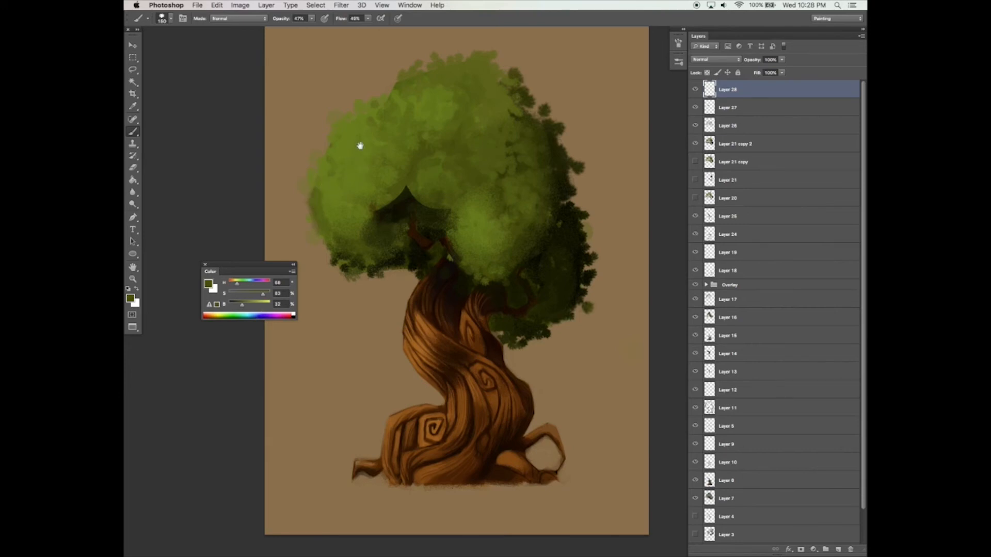
pyautogui.click(311, 18)
pyautogui.click(369, 19)
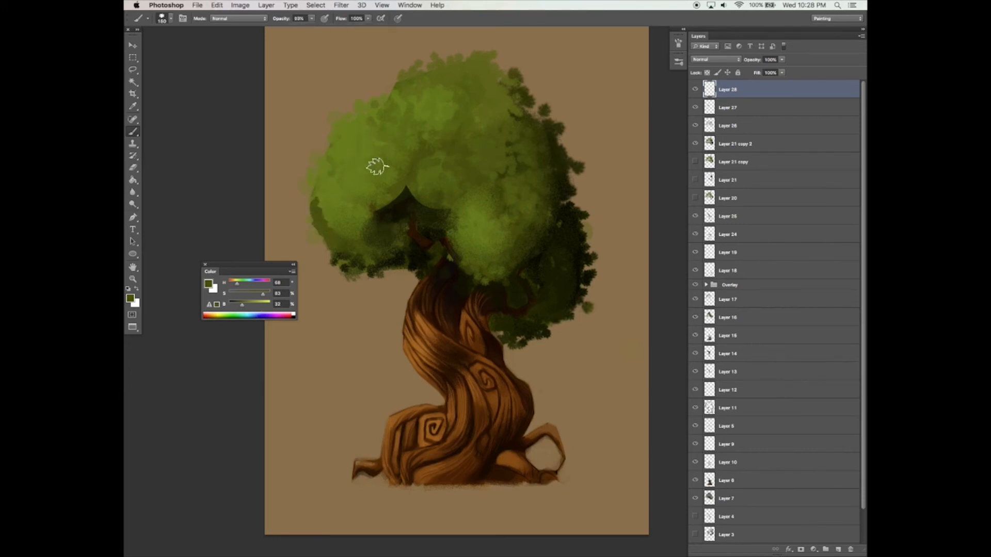
pyautogui.scroll(1, 379, 211)
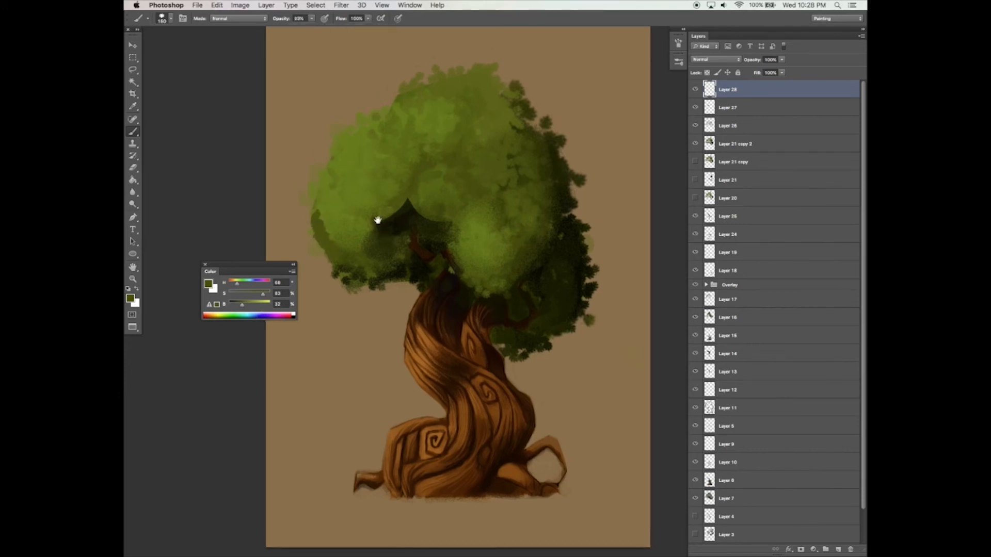
# - Enable Dual Brush for the leaf brush and adjust the second tip's size and spacing
pyautogui.click(680, 45)
pyautogui.click(517, 98)
pyautogui.moveTo(631, 169); pyautogui.dragTo(635, 169)
pyautogui.moveTo(562, 193); pyautogui.dragTo(561, 191)
pyautogui.click(650, 37)
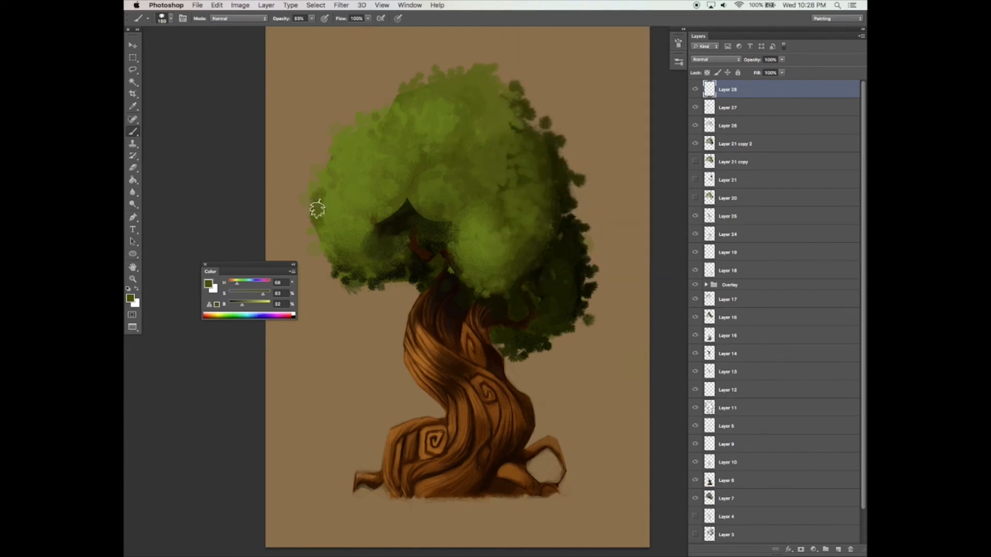
pyautogui.click(650, 37)
# - Paint leafy green texture along the foliage's upper left edge and left clumps, varying the brush size
pyautogui.moveTo(321, 242)
pyautogui.mouseDown()
pyautogui.moveTo(365, 139)
pyautogui.moveTo(332, 159)
pyautogui.moveTo(392, 124)
pyautogui.mouseUp()
pyautogui.keyDown('alt'); pyautogui.click(348, 162); pyautogui.keyUp('alt')
pyautogui.moveTo(329, 184)
pyautogui.mouseDown()
pyautogui.moveTo(347, 131)
pyautogui.moveTo(333, 204)
pyautogui.mouseUp()
pyautogui.press(']')
pyautogui.press(']')
pyautogui.moveTo(360, 170)
pyautogui.mouseDown()
pyautogui.moveTo(359, 180)
pyautogui.moveTo(361, 172)
pyautogui.mouseUp()
pyautogui.press('[')
pyautogui.press('[')
pyautogui.press('[')
# - Sample nearby greens and paint textured leaf clumps around the branch hollow and across the foliage's left side
pyautogui.keyDown('alt'); pyautogui.click(362, 231); pyautogui.keyUp('alt')
pyautogui.moveTo(382, 231)
pyautogui.mouseDown()
pyautogui.moveTo(362, 281)
pyautogui.moveTo(391, 268)
pyautogui.moveTo(424, 220)
pyautogui.mouseUp()
pyautogui.keyDown('alt'); pyautogui.click(397, 275); pyautogui.keyUp('alt')
pyautogui.keyDown('alt'); pyautogui.click(419, 185); pyautogui.keyUp('alt')
pyautogui.moveTo(434, 180)
pyautogui.mouseDown()
pyautogui.moveTo(486, 195)
pyautogui.moveTo(454, 206)
pyautogui.moveTo(471, 194)
pyautogui.moveTo(468, 237)
pyautogui.moveTo(429, 184)
pyautogui.moveTo(425, 139)
pyautogui.moveTo(451, 190)
pyautogui.moveTo(439, 209)
pyautogui.mouseUp()
pyautogui.keyDown('alt'); pyautogui.click(377, 217); pyautogui.keyUp('alt')
pyautogui.keyDown('alt'); pyautogui.click(377, 217); pyautogui.keyUp('alt')
pyautogui.moveTo(347, 186)
pyautogui.mouseDown()
pyautogui.moveTo(364, 209)
pyautogui.moveTo(375, 183)
pyautogui.moveTo(374, 194)
pyautogui.moveTo(350, 176)
pyautogui.moveTo(339, 228)
pyautogui.mouseUp()
# - Sample greens from the crown and paint textured clumps over the foliage's top and upper centre
pyautogui.keyDown('alt'); pyautogui.click(397, 152); pyautogui.keyUp('alt')
pyautogui.moveTo(416, 103)
pyautogui.mouseDown()
pyautogui.moveTo(475, 81)
pyautogui.moveTo(424, 137)
pyautogui.mouseUp()
pyautogui.keyDown('alt'); pyautogui.click(524, 134); pyautogui.keyUp('alt')
pyautogui.moveTo(471, 79)
pyautogui.mouseDown()
pyautogui.moveTo(487, 88)
pyautogui.moveTo(442, 153)
pyautogui.moveTo(420, 163)
pyautogui.mouseUp()
pyautogui.keyDown('alt'); pyautogui.click(438, 129); pyautogui.keyUp('alt')
pyautogui.moveTo(433, 139)
pyautogui.mouseDown()
pyautogui.moveTo(452, 127)
pyautogui.moveTo(421, 155)
pyautogui.mouseUp()
pyautogui.moveTo(599, 316); pyautogui.dragTo(602, 317)
# - Paint overlapping dark and mid-green leaf clumps across the foliage's upper right with sampled colours
pyautogui.keyDown('alt'); pyautogui.click(493, 121); pyautogui.keyUp('alt')
pyautogui.moveTo(481, 145)
pyautogui.mouseDown()
pyautogui.moveTo(482, 172)
pyautogui.moveTo(511, 163)
pyautogui.mouseUp()
pyautogui.keyDown('alt'); pyautogui.click(497, 152); pyautogui.keyUp('alt')
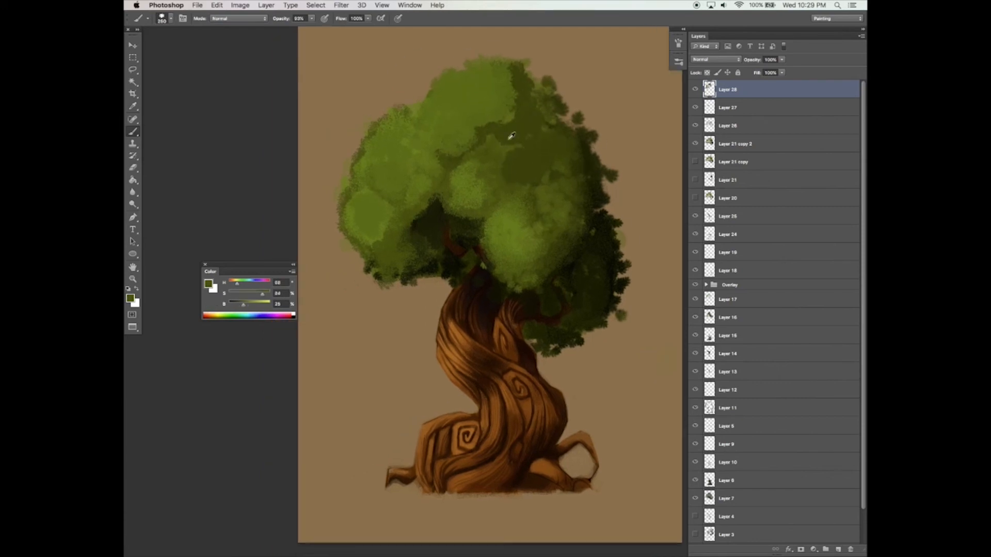
pyautogui.moveTo(521, 115); pyautogui.dragTo(546, 126)
pyautogui.keyDown('alt'); pyautogui.click(537, 116); pyautogui.keyUp('alt')
pyautogui.moveTo(532, 159)
pyautogui.mouseDown()
pyautogui.moveTo(546, 138)
pyautogui.moveTo(570, 148)
pyautogui.mouseUp()
# - Sample a very dark green and texture the shadowed foliage at the tree's lower right, undoing the stray dab
pyautogui.keyDown('alt'); pyautogui.click(581, 229); pyautogui.keyUp('alt')
pyautogui.moveTo(590, 299); pyautogui.dragTo(604, 279)
pyautogui.keyDown('alt'); pyautogui.click(584, 230); pyautogui.keyUp('alt')
pyautogui.click(600, 243)
pyautogui.press('super+z')
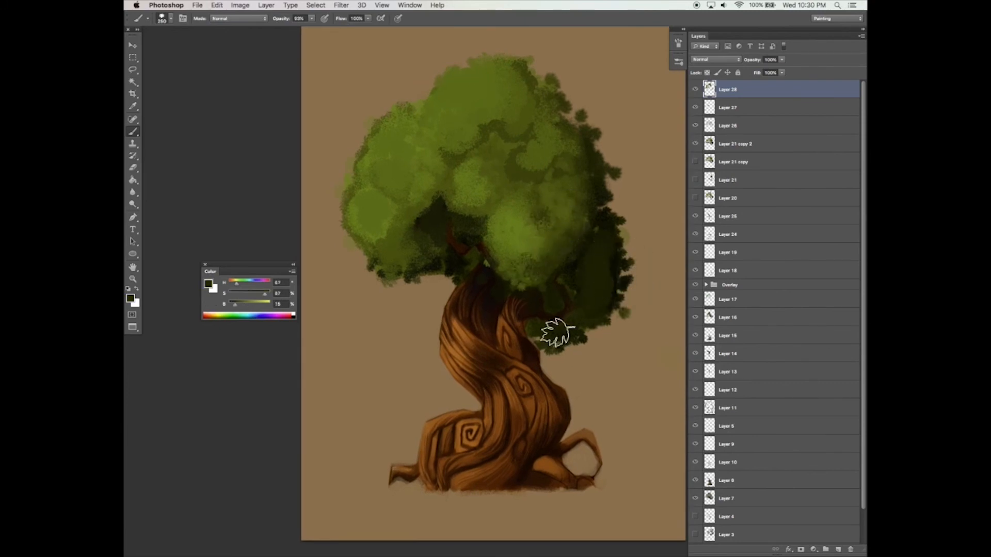
pyautogui.moveTo(558, 333); pyautogui.dragTo(551, 362)
# - Reduce the leaf brush size and dab a sampled mid-green onto the clump just above the trunk
pyautogui.press('[')
pyautogui.press('[')
pyautogui.click(535, 246)
pyautogui.keyDown('alt'); pyautogui.click(516, 271); pyautogui.keyUp('alt')
pyautogui.click(510, 301)
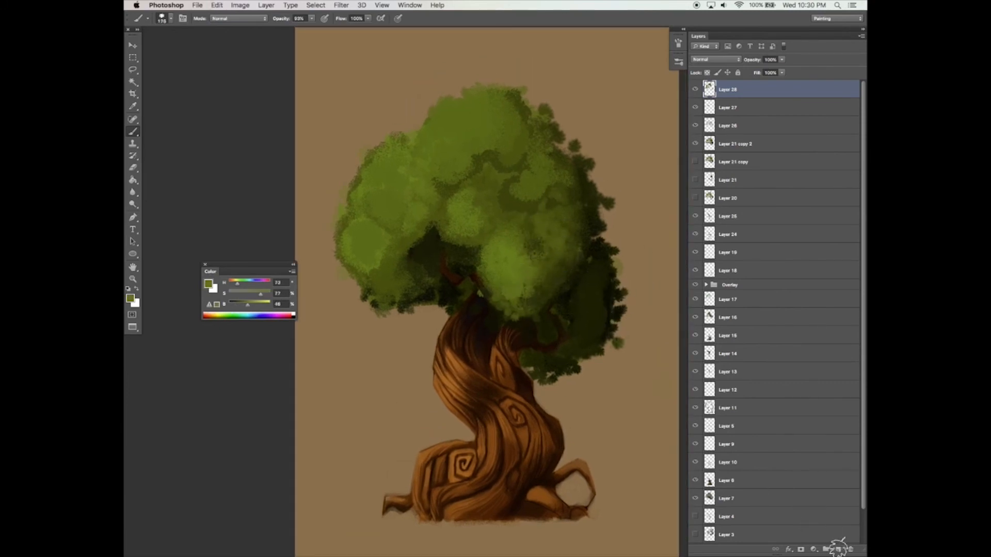
# - Add a new layer, turn off Dual Brush and widen the leaf brush spacing to about 100%
pyautogui.click(838, 549)
pyautogui.click(678, 43)
pyautogui.click(502, 98)
pyautogui.click(520, 61)
pyautogui.moveTo(586, 210); pyautogui.dragTo(606, 209)
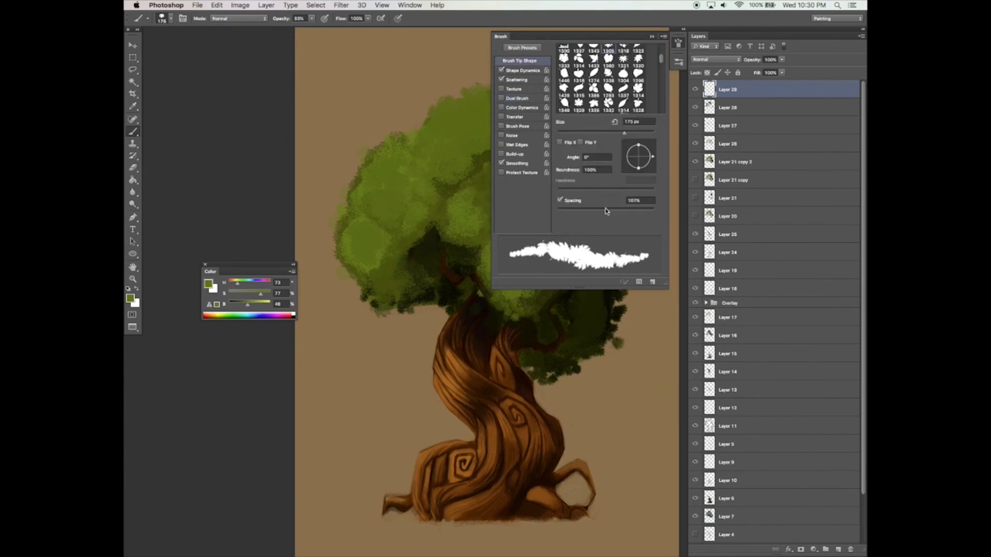
pyautogui.click(652, 37)
# - Brighten the green to 58% brightness and try light leaf dabs on the central clump, undoing the last stroke
pyautogui.moveTo(464, 203)
pyautogui.mouseDown()
pyautogui.moveTo(464, 245)
pyautogui.moveTo(456, 241)
pyautogui.mouseUp()
pyautogui.keyDown('super'); pyautogui.click(466, 215); pyautogui.keyUp('super')
pyautogui.click(253, 306)
pyautogui.click(468, 240)
pyautogui.moveTo(514, 205); pyautogui.dragTo(534, 191)
pyautogui.press('super+z')
# - Build up a cluster of bright green leaf dabs on the foliage's central clump and check the layer's effect
pyautogui.moveTo(481, 224); pyautogui.dragTo(490, 230)
pyautogui.click(479, 251)
pyautogui.click(505, 244)
pyautogui.click(496, 209)
pyautogui.click(464, 237)
pyautogui.click(463, 247)
pyautogui.click(694, 93)
pyautogui.moveTo(619, 237); pyautogui.dragTo(551, 199)
pyautogui.click(515, 251)
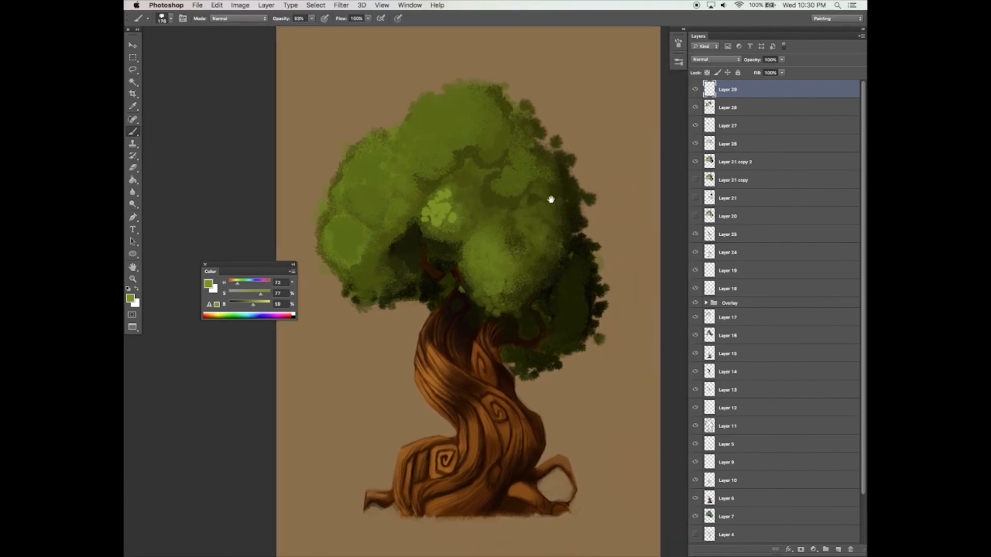
# - Slightly darken the new leaf-highlight layer by lowering its Lightness in Hue/Saturation
pyautogui.press('super+u')
pyautogui.moveTo(609, 251); pyautogui.dragTo(608, 253)
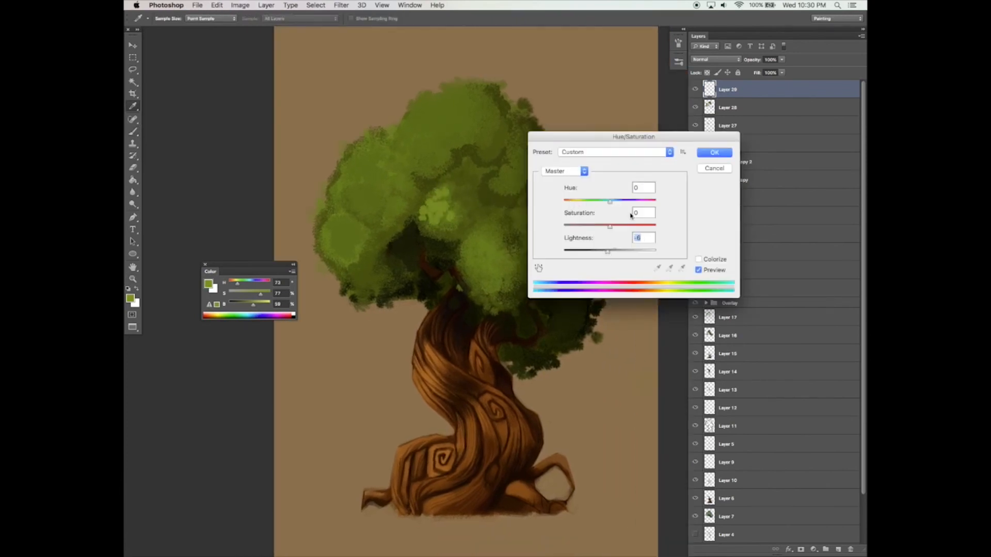
pyautogui.press('Return')
# - Dab leaf highlights in green at 55% brightness onto the upper clump and around the bright central cluster
pyautogui.click(439, 155)
pyautogui.click(425, 152)
pyautogui.click(438, 144)
pyautogui.click(440, 132)
pyautogui.click(414, 160)
pyautogui.click(421, 126)
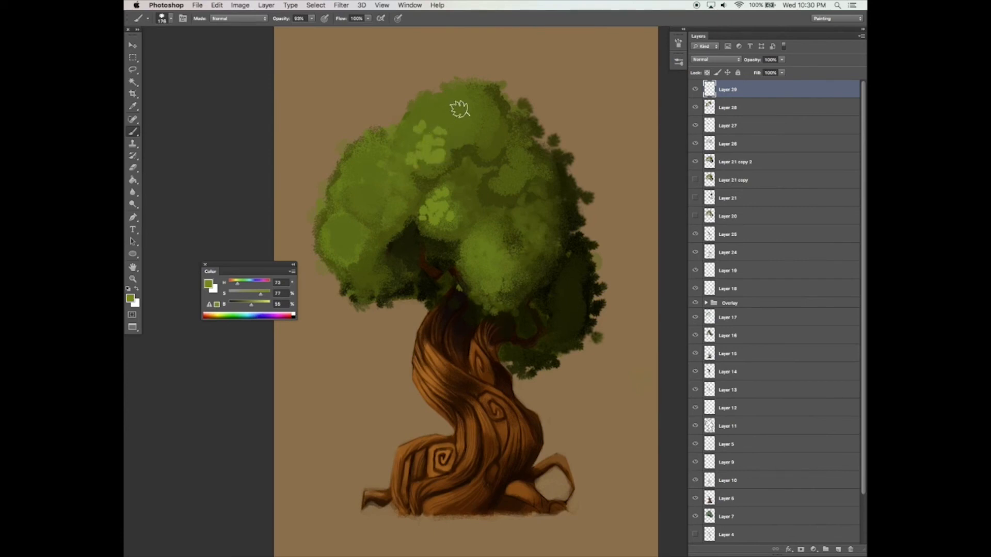
pyautogui.click(461, 190)
pyautogui.click(469, 207)
pyautogui.click(451, 120)
pyautogui.click(450, 139)
# - Dab more light green leaves onto the clump just above the trunk and along the inner edge of the left clump
pyautogui.moveTo(503, 270); pyautogui.dragTo(523, 260)
pyautogui.click(498, 242)
pyautogui.click(494, 268)
pyautogui.click(487, 281)
pyautogui.click(508, 282)
pyautogui.click(412, 203)
pyautogui.click(405, 216)
# - Lower the highlight layer's Lightness a little further with Hue/Saturation and return to the leaf brush
pyautogui.press('super+0')
pyautogui.press('v')
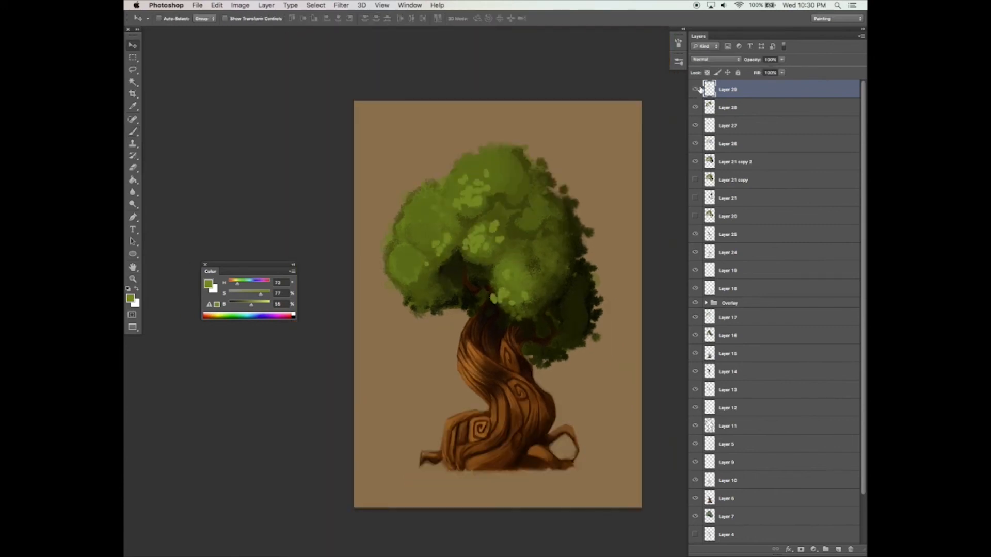
pyautogui.press('super+u')
pyautogui.moveTo(610, 252); pyautogui.dragTo(606, 253)
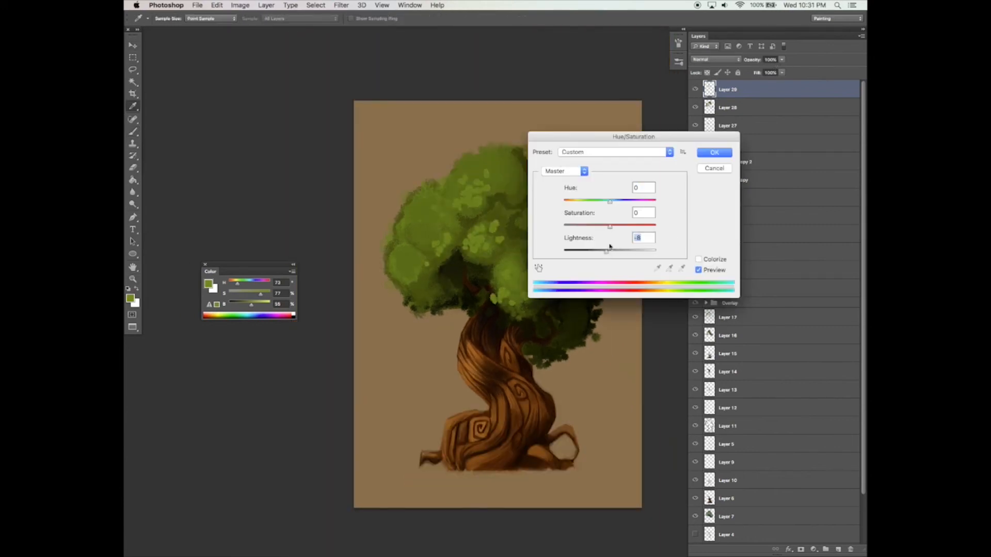
pyautogui.press('Return')
pyautogui.press('b')
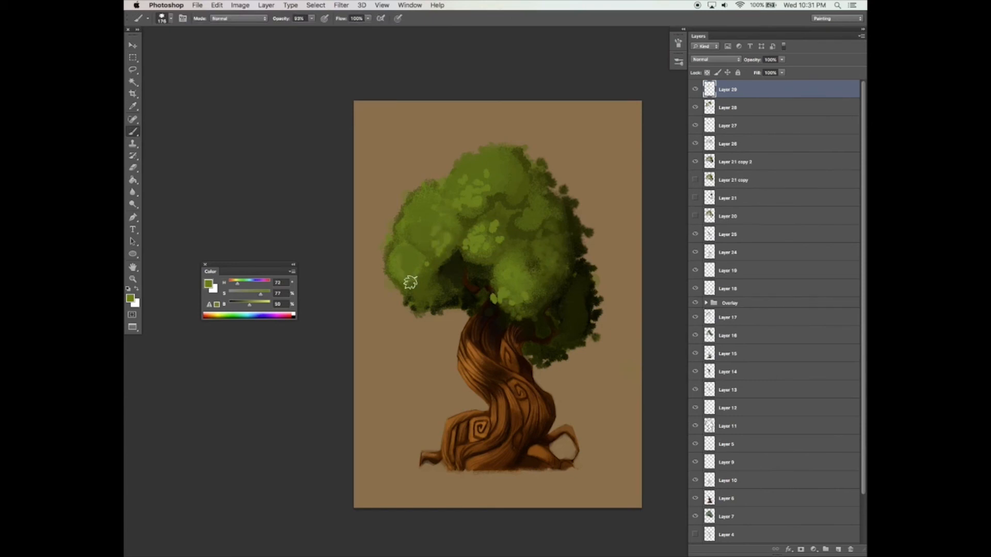
# - Erase stray leaf dabs along the foliage's right edge
pyautogui.scroll(-1, 415, 268)
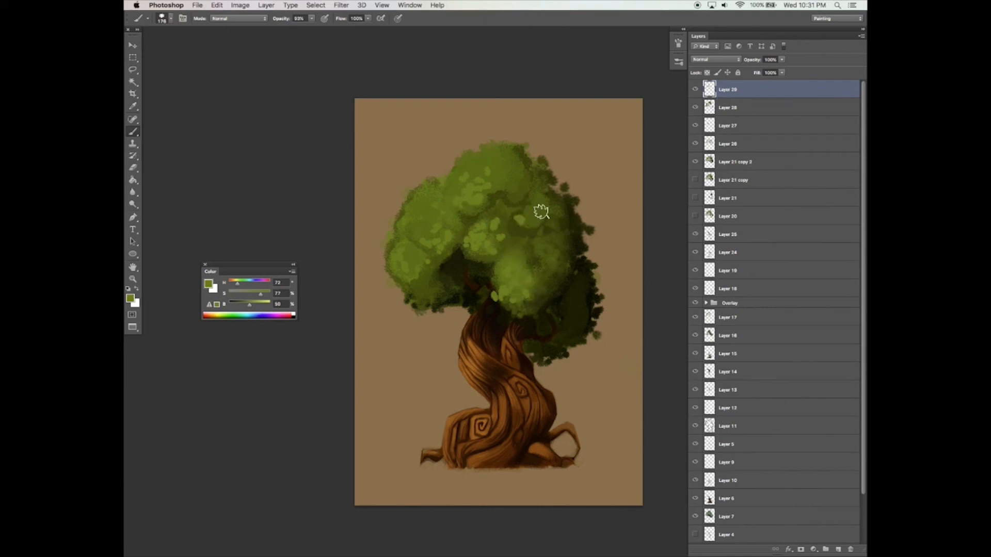
pyautogui.press('e')
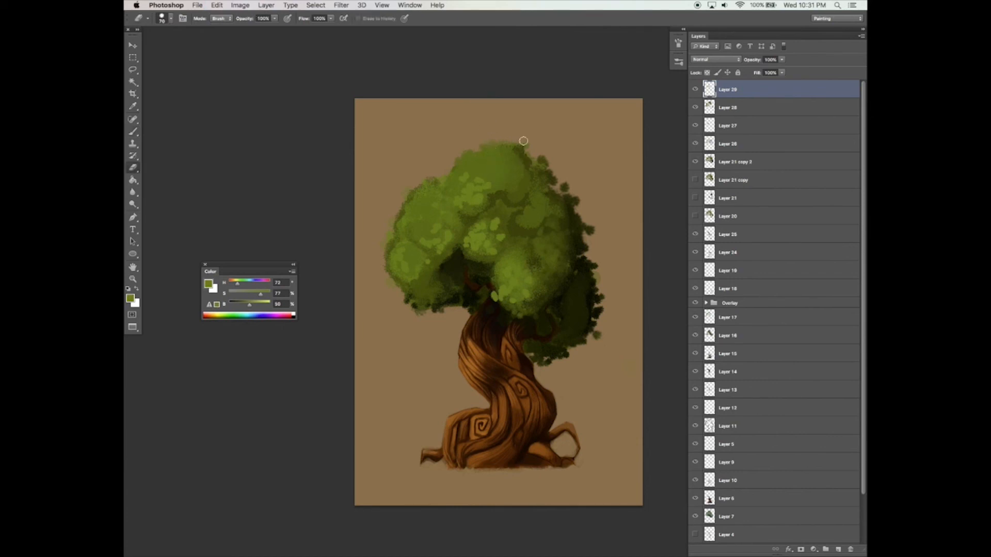
pyautogui.moveTo(596, 262); pyautogui.dragTo(604, 255)
pyautogui.press('v')
pyautogui.scroll(-1, 593, 265)
# - Examine the foliage up close and switch to Preview for a brief look before returning to the painting
pyautogui.press('b')
pyautogui.keyDown('super'); pyautogui.click(578, 251); pyautogui.keyUp('super')
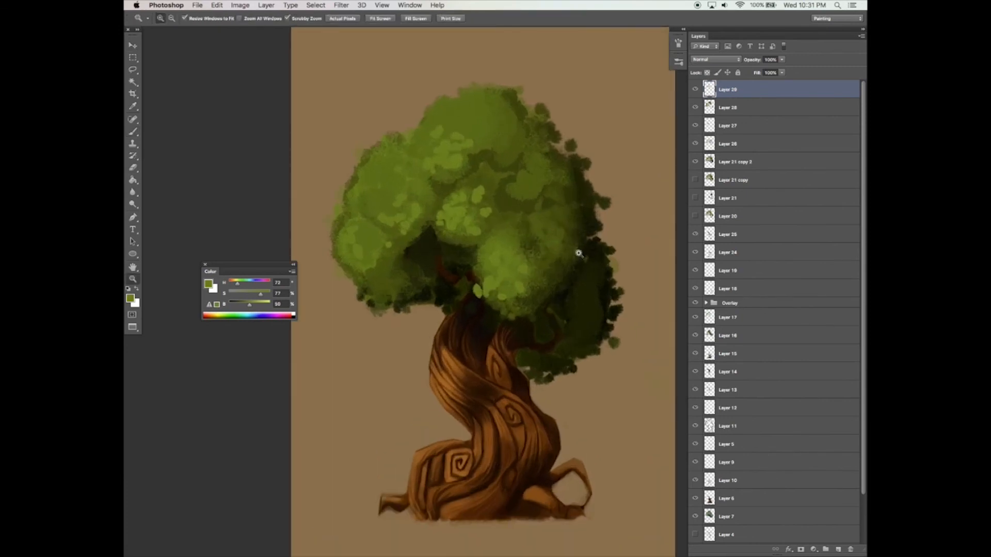
pyautogui.hscroll(-2, 586, 253)
pyautogui.press('v')
pyautogui.moveTo(555, 555)
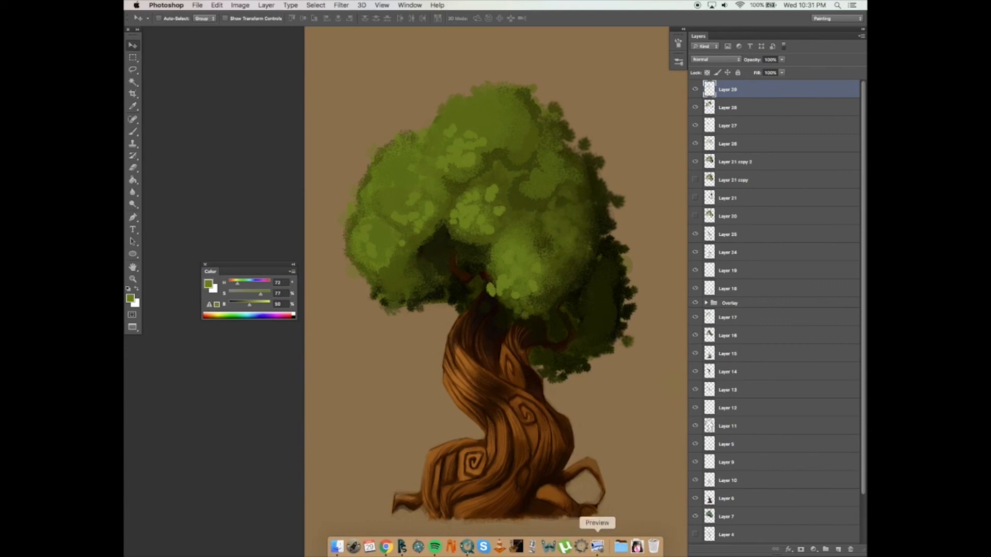
pyautogui.click(597, 547)
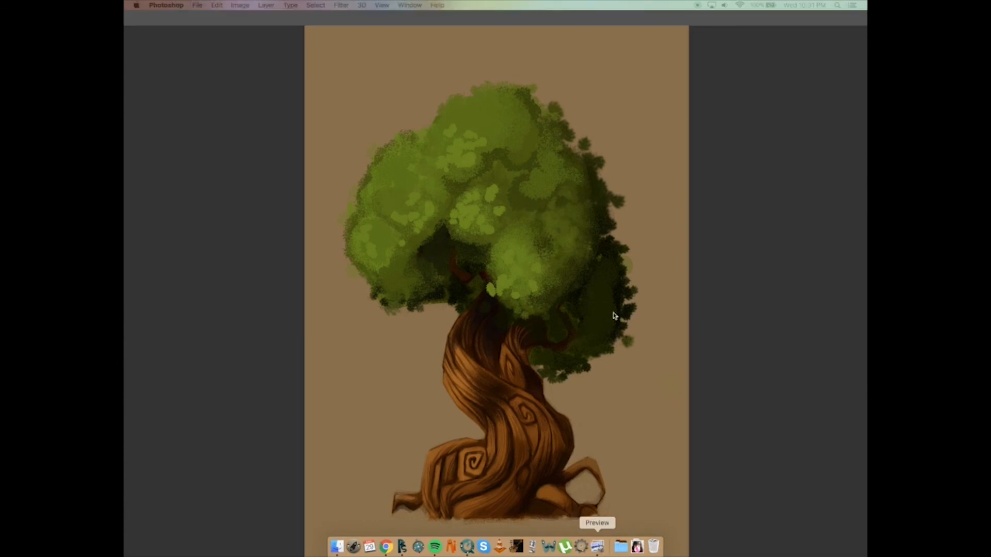
pyautogui.click(586, 283)
# - Zoom in on the left and central foliage and add a new layer above the leaf highlights
pyautogui.moveTo(590, 275); pyautogui.dragTo(592, 345)
pyautogui.press('z')
pyautogui.click(582, 306)
pyautogui.click(557, 306)
pyautogui.moveTo(544, 295); pyautogui.dragTo(560, 309)
pyautogui.press('b')
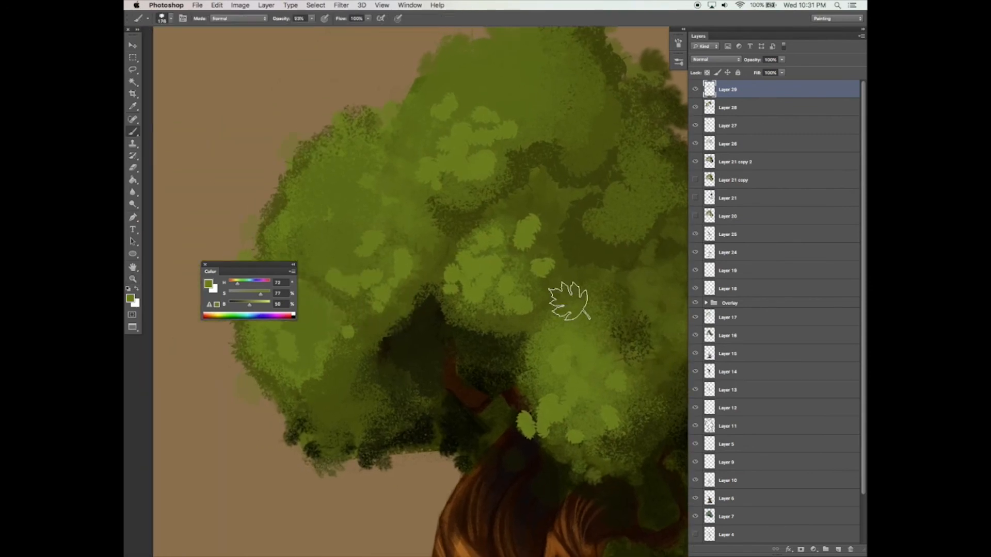
pyautogui.click(839, 550)
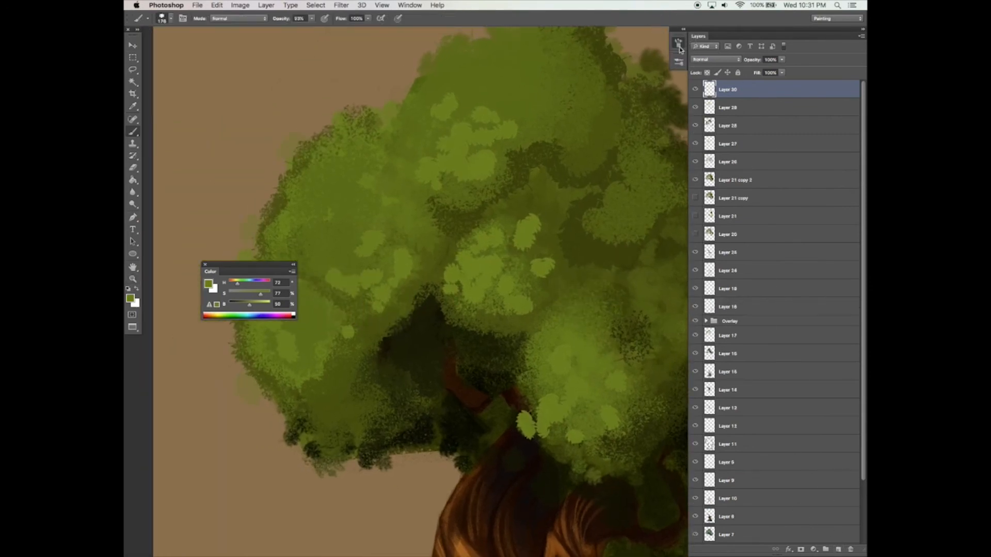
# - Turn off Scattering for the leaf brush, adjust its Shape Dynamics and reduce the brush size
pyautogui.click(679, 43)
pyautogui.click(502, 80)
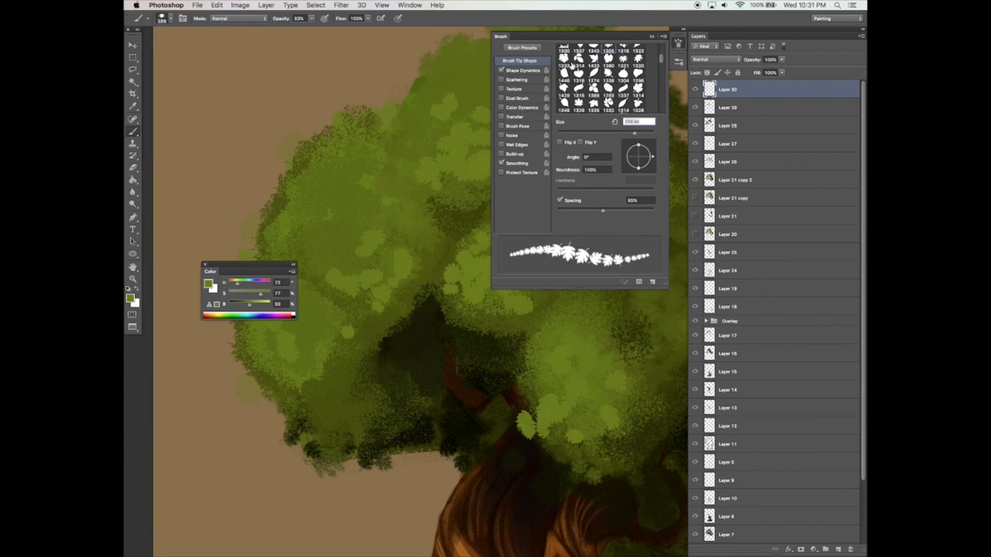
pyautogui.click(522, 70)
pyautogui.moveTo(612, 87); pyautogui.dragTo(618, 83)
pyautogui.click(654, 37)
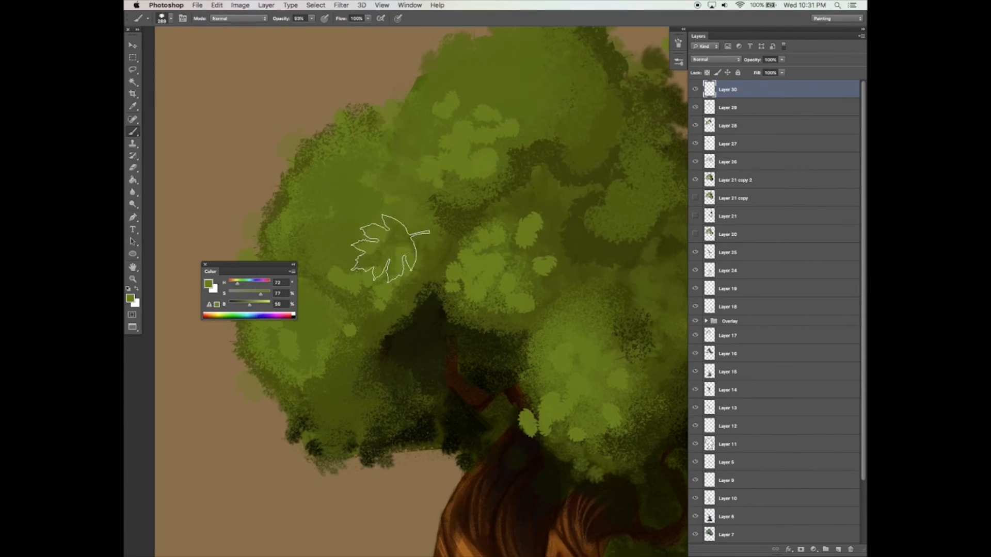
pyautogui.press('[')
pyautogui.press('[')
pyautogui.press('[')
pyautogui.press('[')
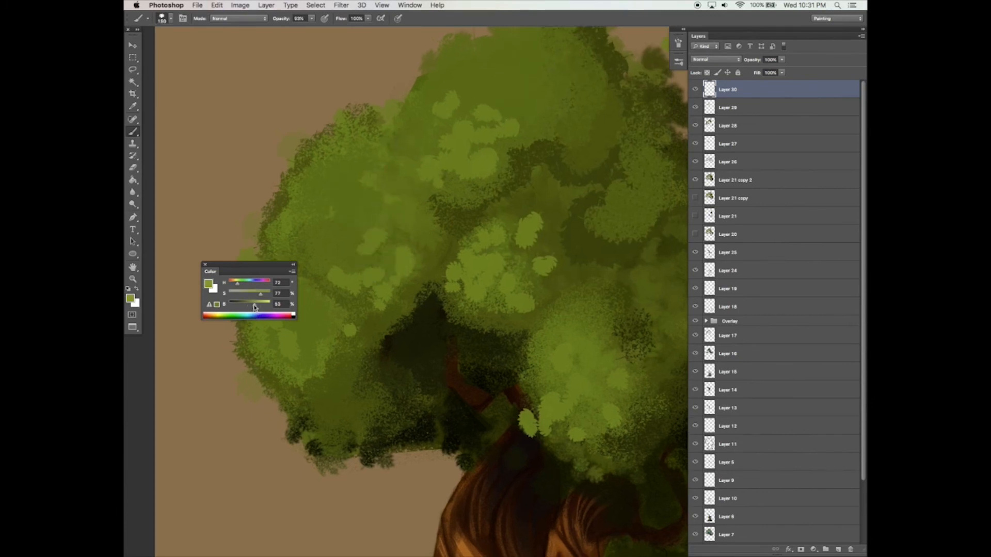
# - Set the green to 74% saturation and 63% brightness and dab crisp light leaves onto the left clump's inner edge
pyautogui.moveTo(260, 298); pyautogui.dragTo(259, 297)
pyautogui.click(372, 247)
pyautogui.click(378, 272)
pyautogui.click(360, 289)
pyautogui.click(382, 305)
pyautogui.moveTo(490, 357); pyautogui.dragTo(527, 404)
pyautogui.scroll(2, 495, 232)
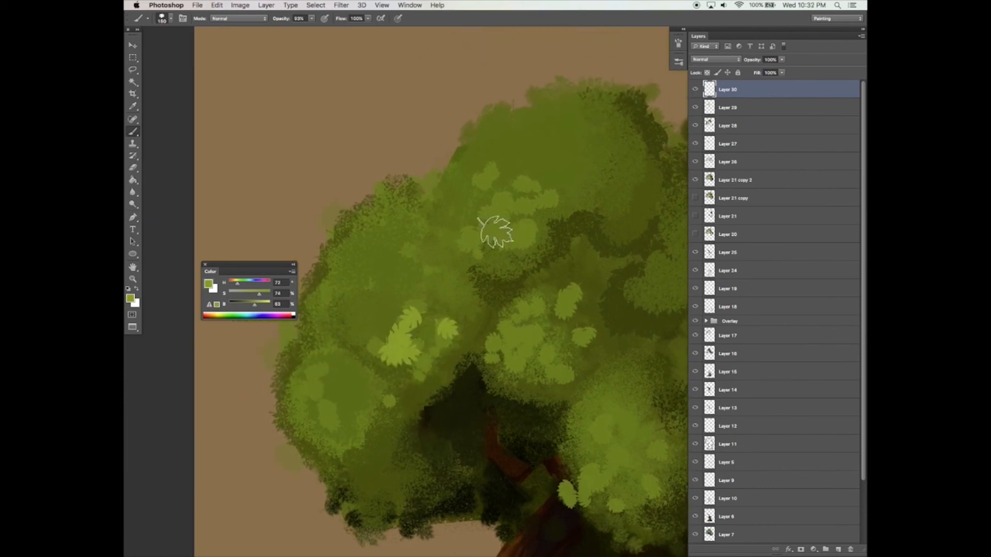
pyautogui.scroll(-6, 487, 257)
pyautogui.press('e')
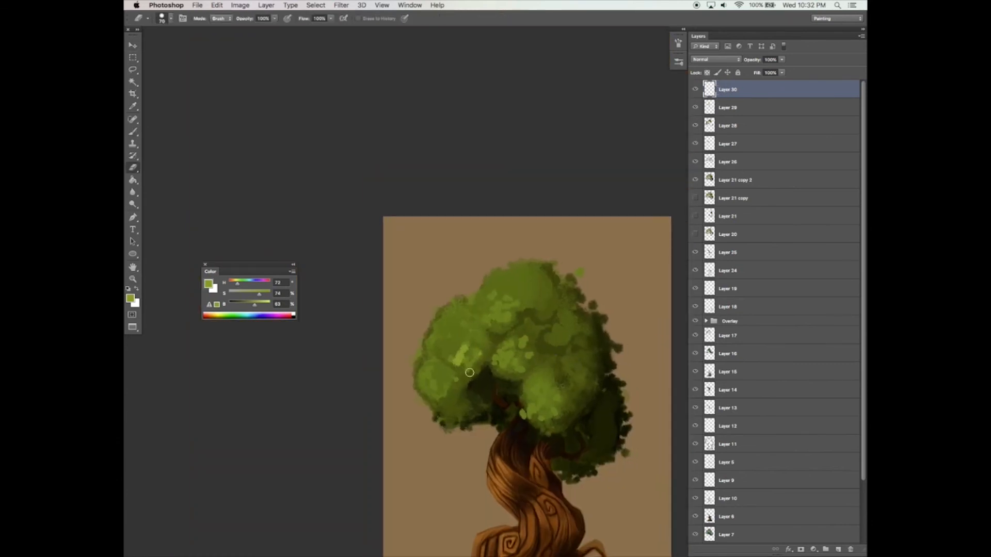
pyautogui.press('z')
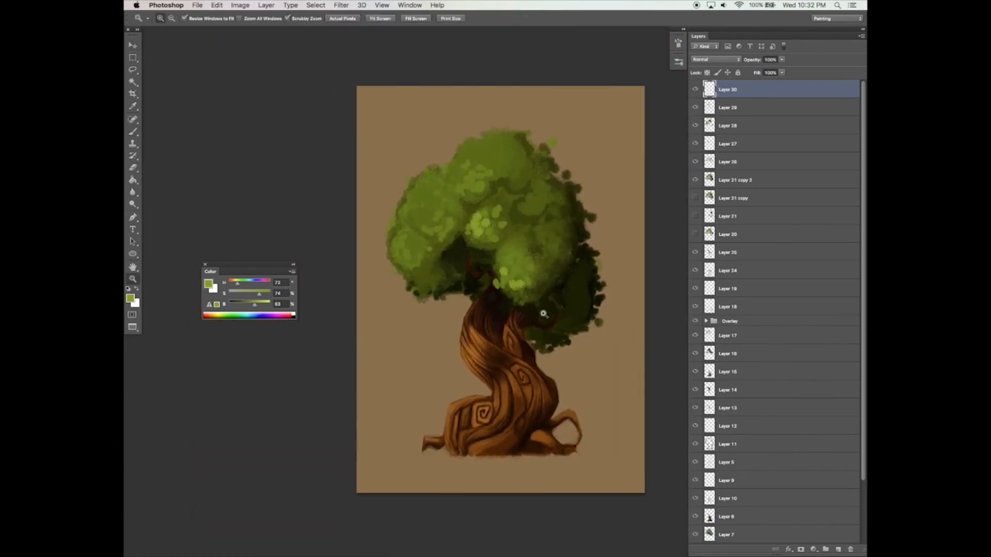